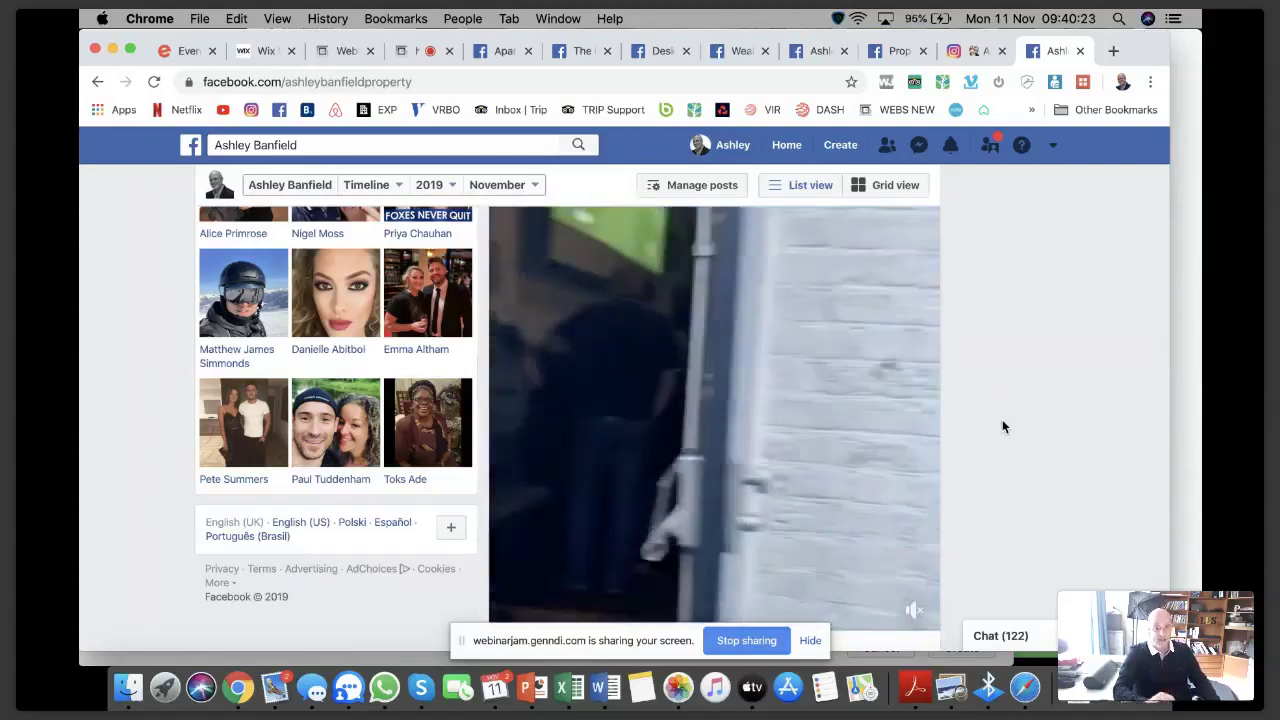
# Step: Look through the personal profile's November 2019 timeline posts, from the Rollercoaster Restaurant video to the Property O.P.T.I.O.N.S Masterclass announcement
pyautogui.scroll(-5, 1011, 429)
pyautogui.scroll(-5, 1011, 429)
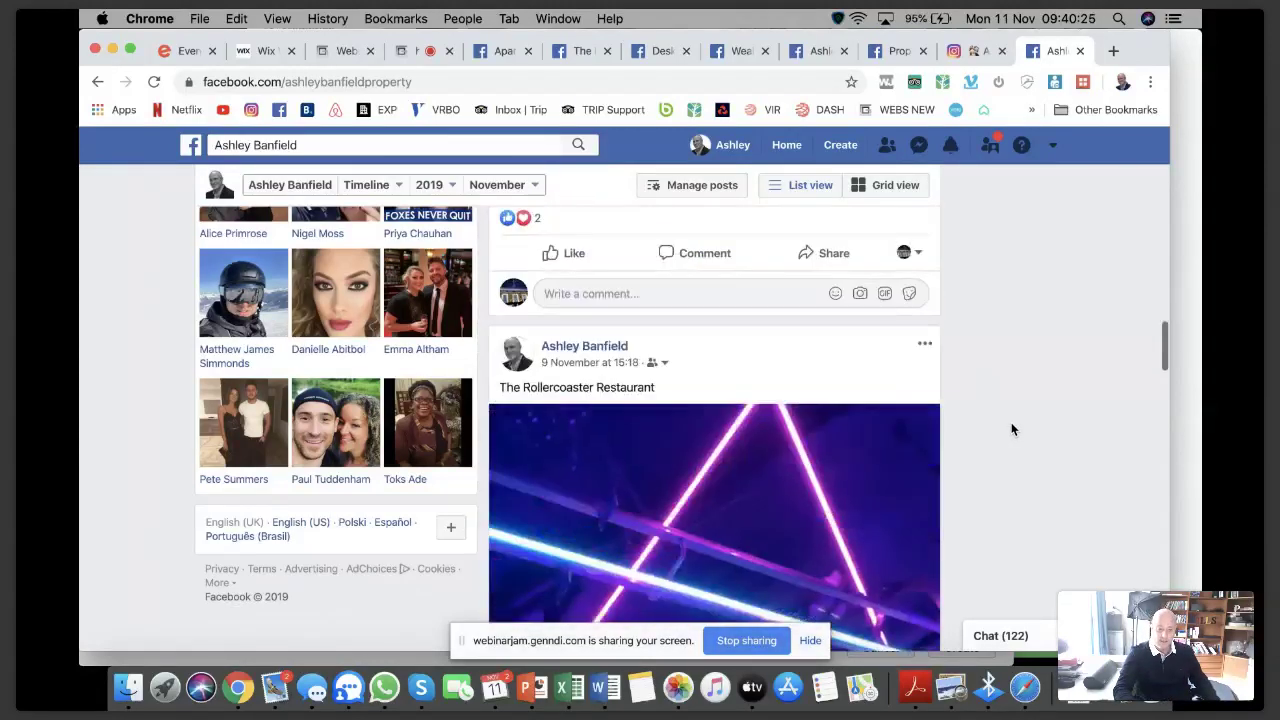
pyautogui.scroll(1, 1011, 429)
pyautogui.scroll(1, 1011, 429)
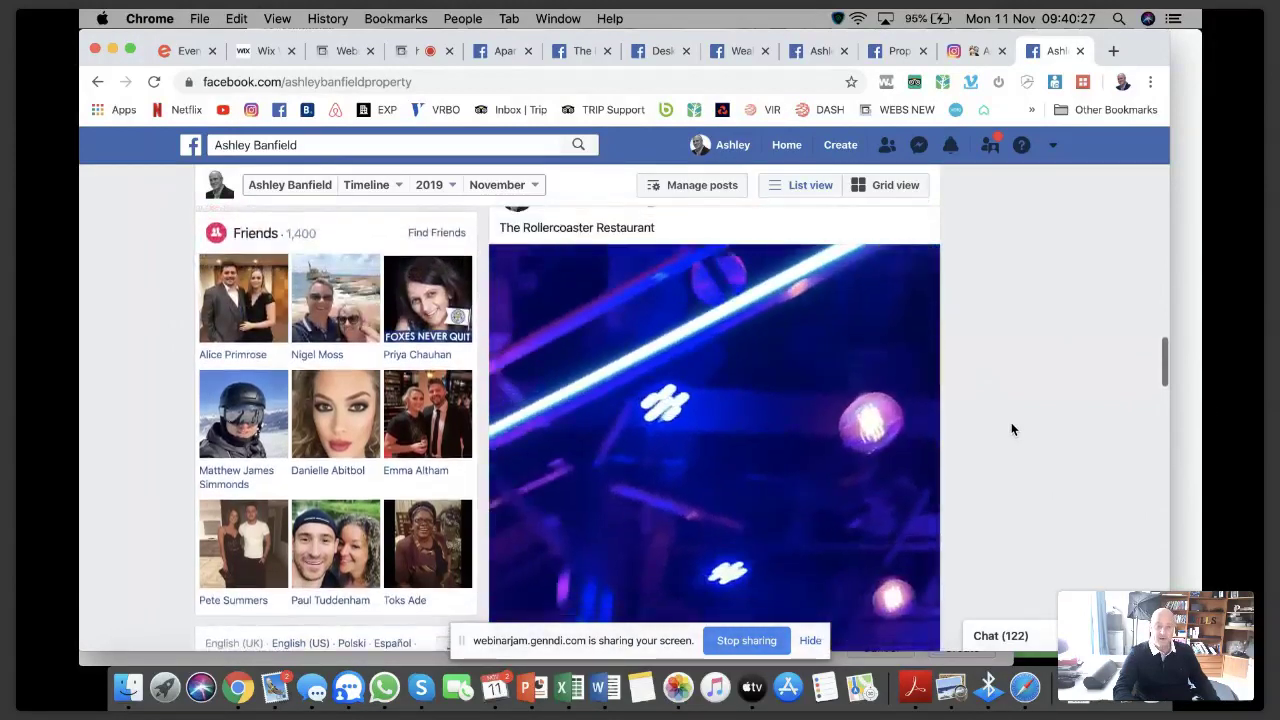
pyautogui.scroll(1, 1011, 429)
pyautogui.scroll(-1, 1011, 429)
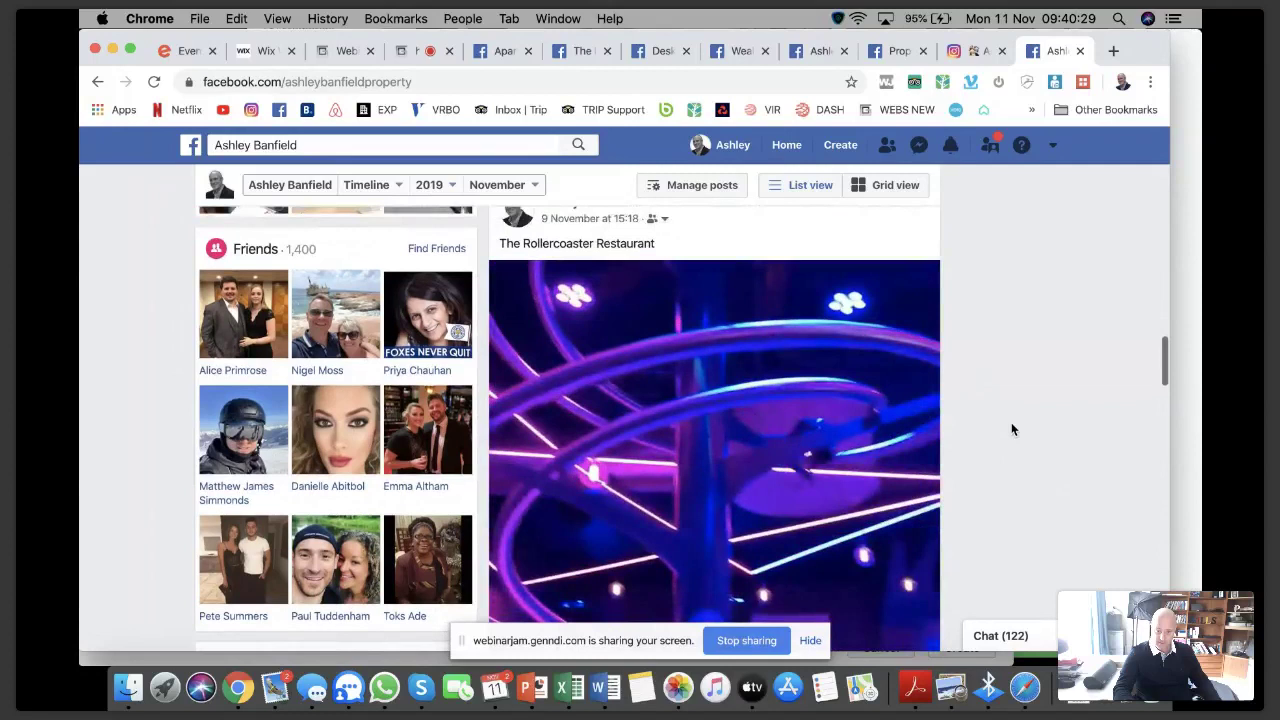
pyautogui.scroll(-10, 1011, 429)
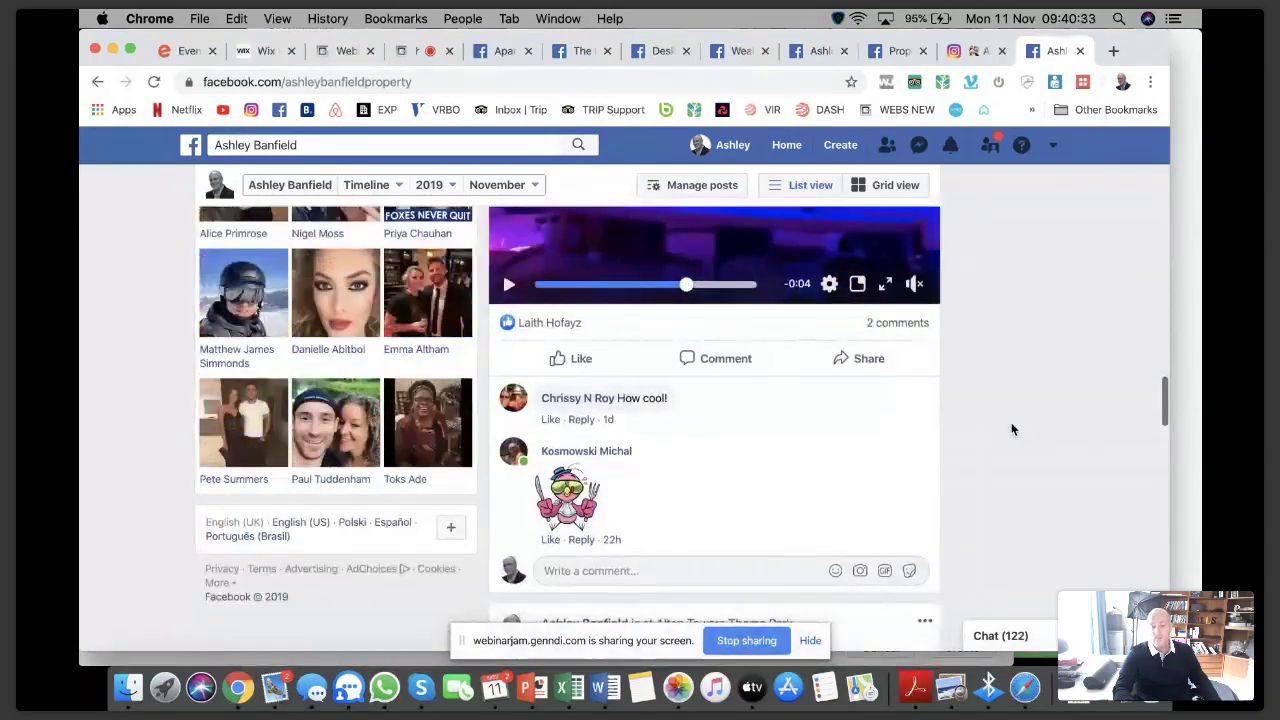
pyautogui.scroll(-2, 1011, 429)
pyautogui.scroll(2, 1011, 429)
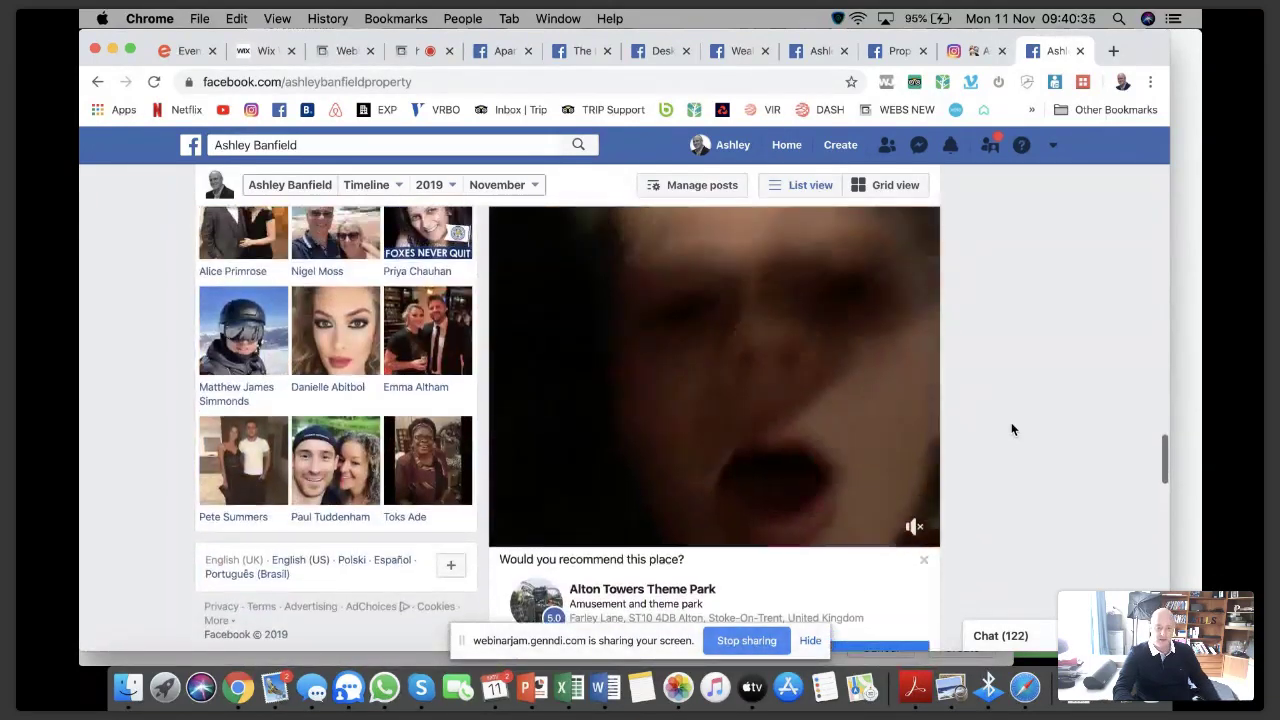
pyautogui.scroll(-10, 1026, 474)
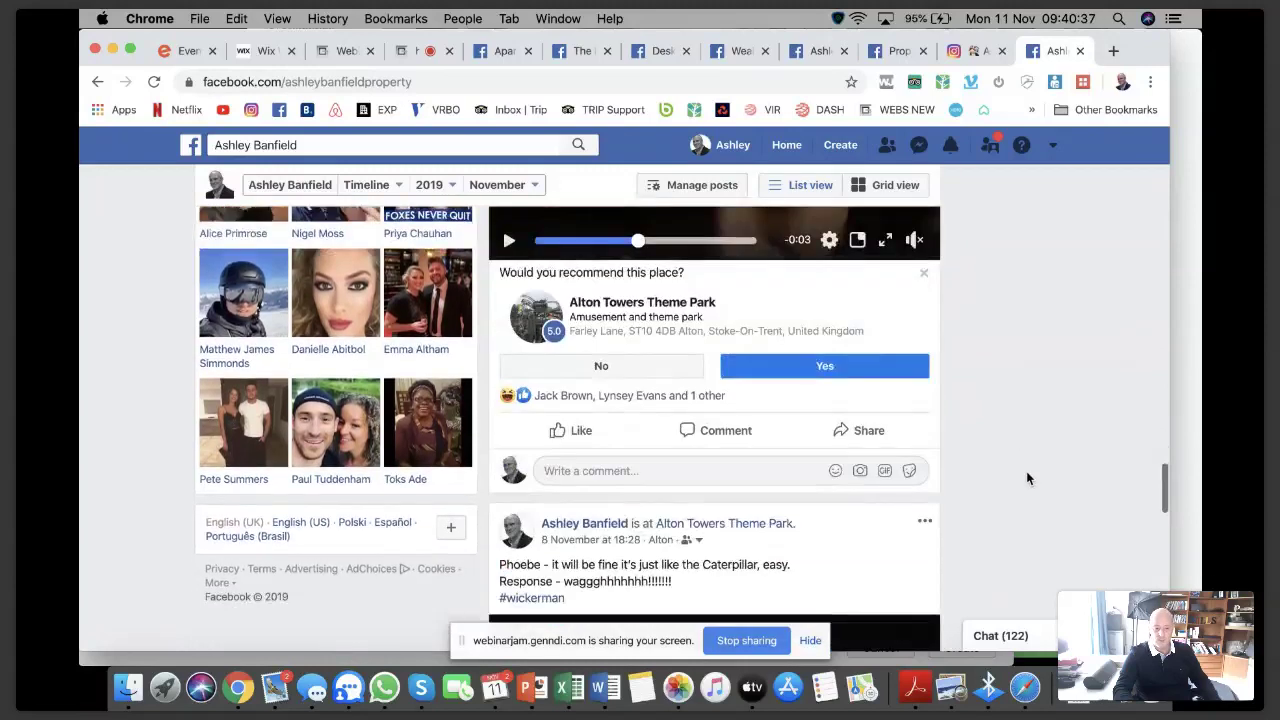
pyautogui.scroll(-15, 1026, 476)
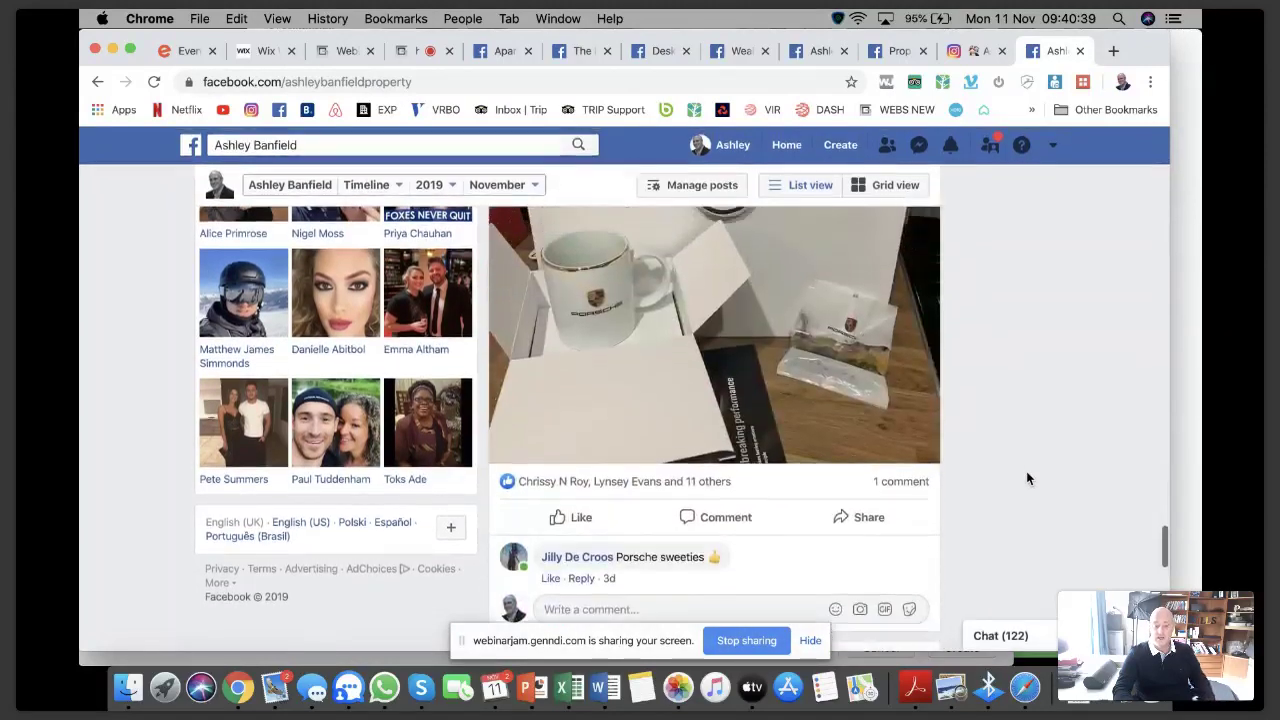
pyautogui.scroll(-15, 1026, 478)
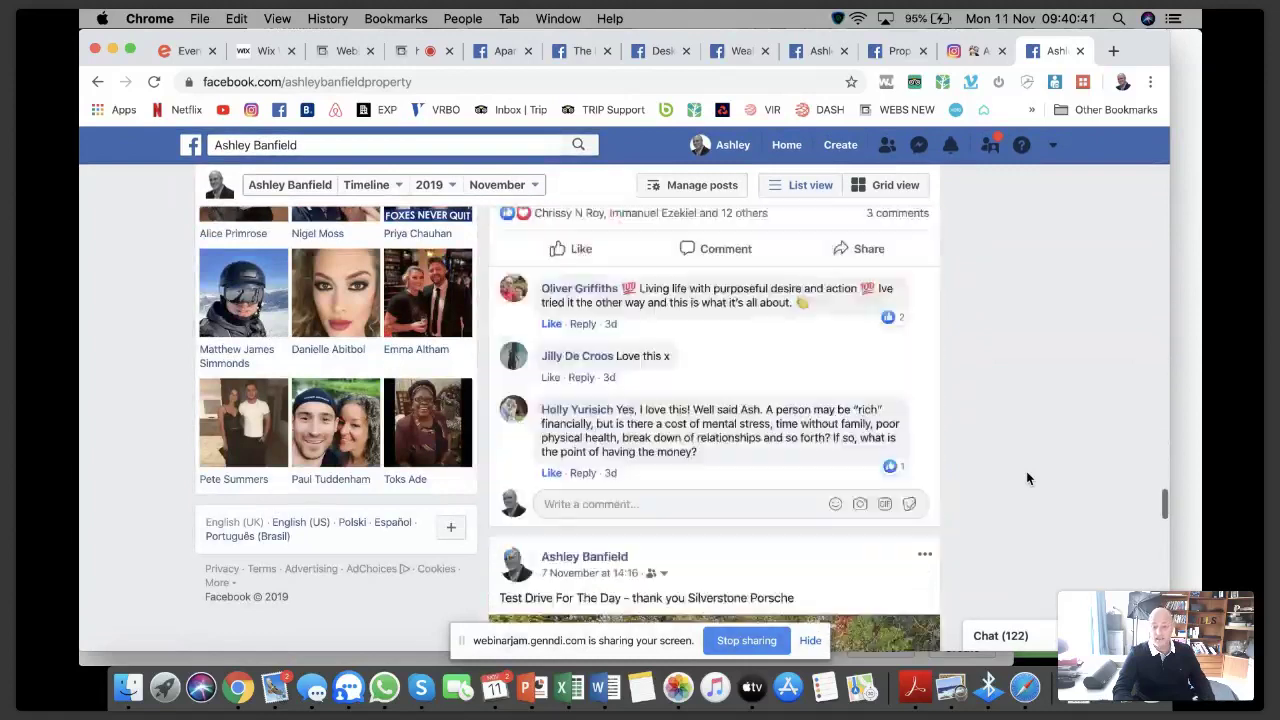
pyautogui.scroll(-8, 1026, 478)
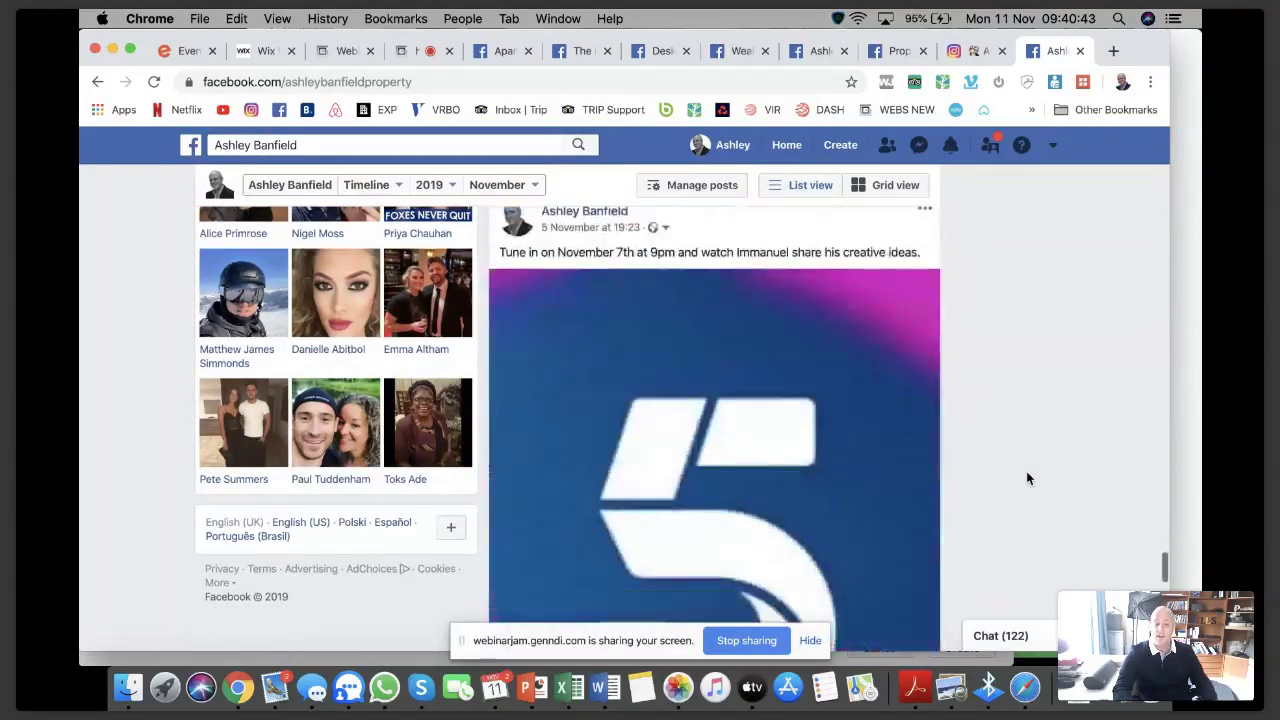
pyautogui.scroll(-1, 1026, 478)
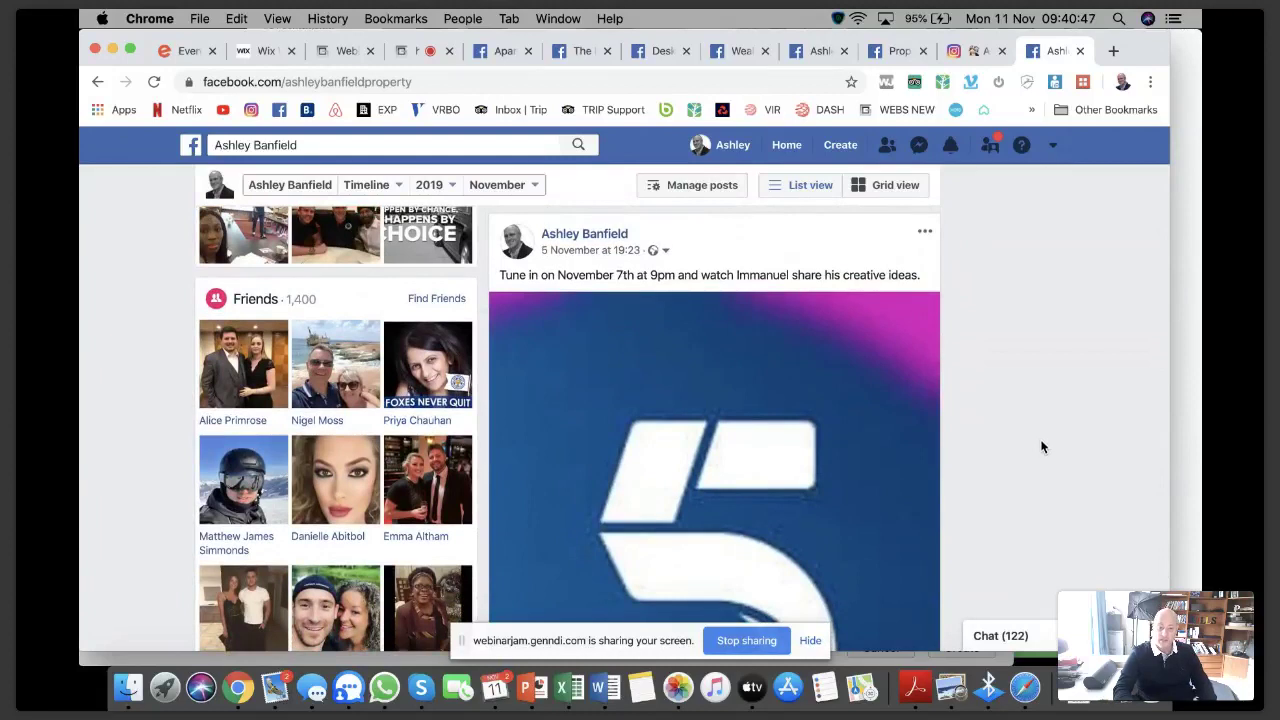
pyautogui.scroll(-5, 1041, 442)
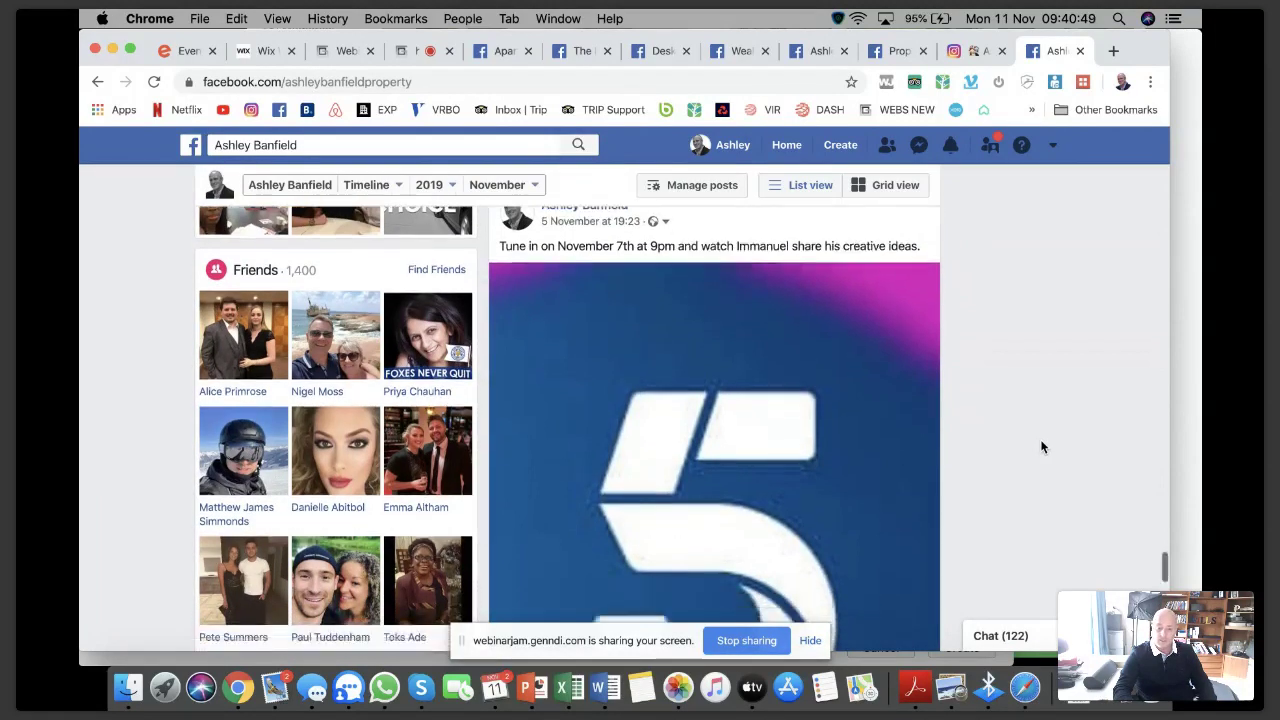
pyautogui.scroll(-2, 1041, 447)
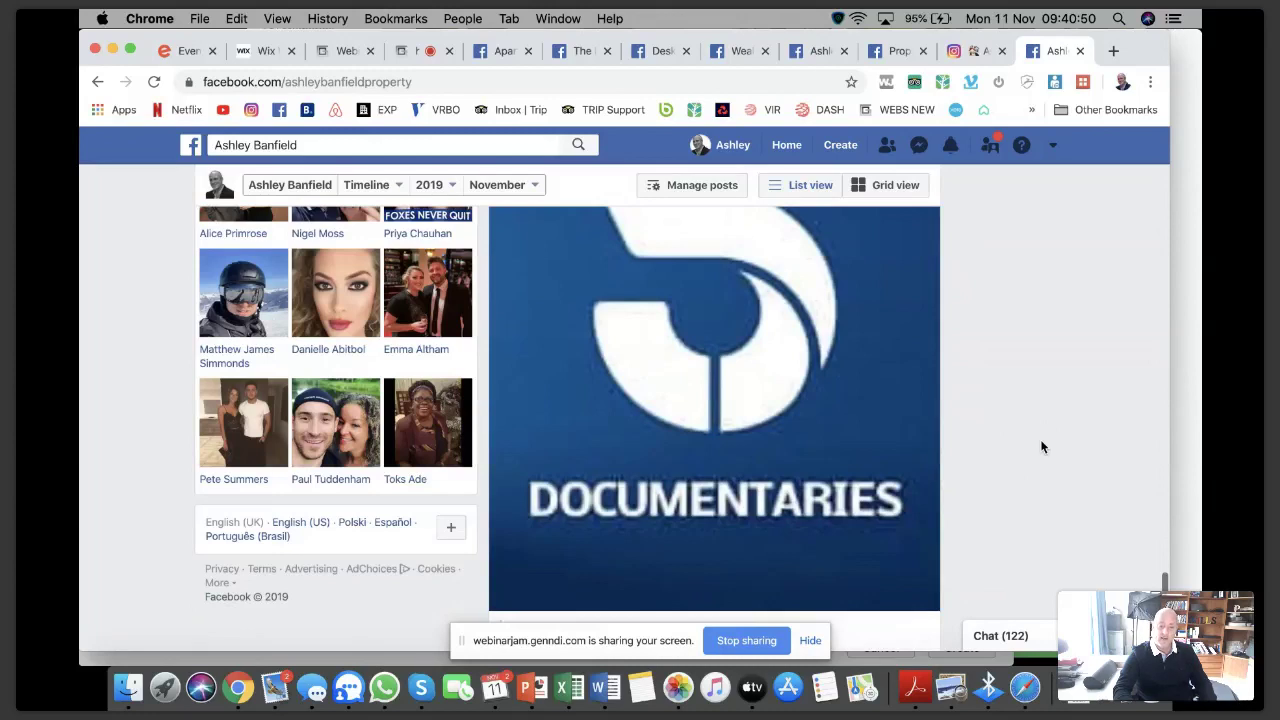
pyautogui.scroll(-15, 1074, 460)
pyautogui.scroll(-10, 1076, 462)
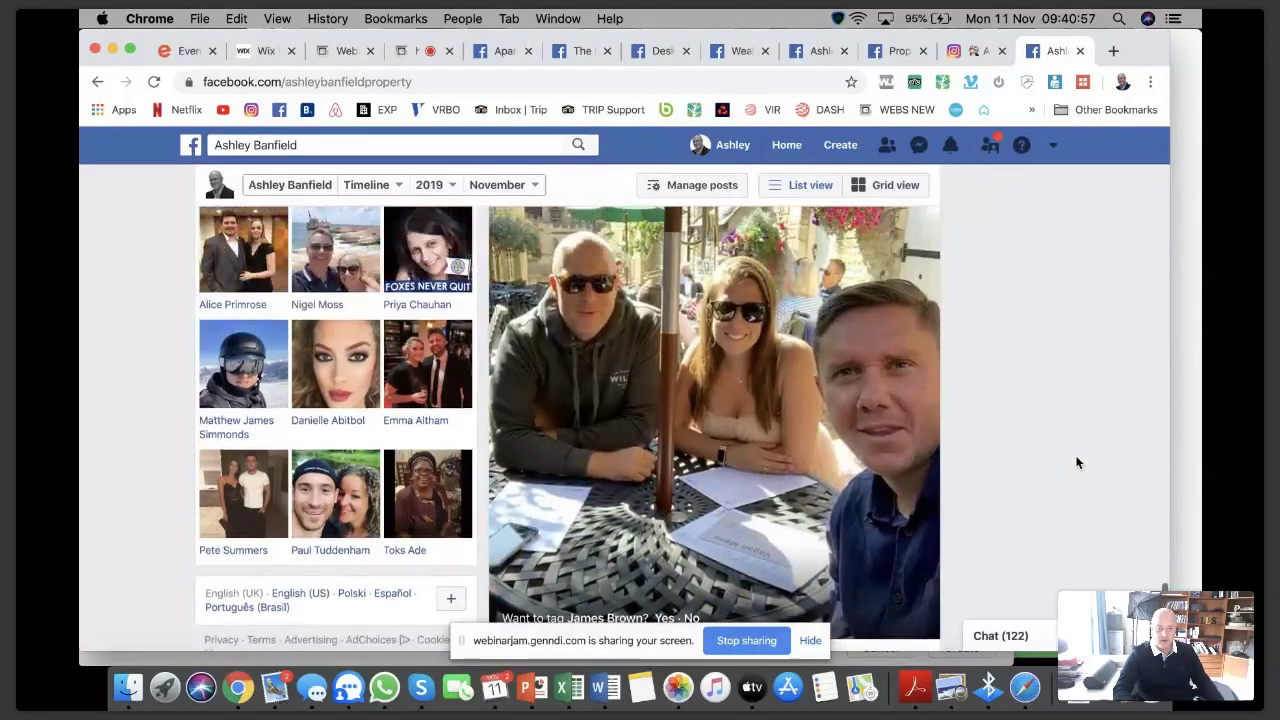
pyautogui.scroll(2, 1077, 462)
pyautogui.scroll(-10, 1088, 482)
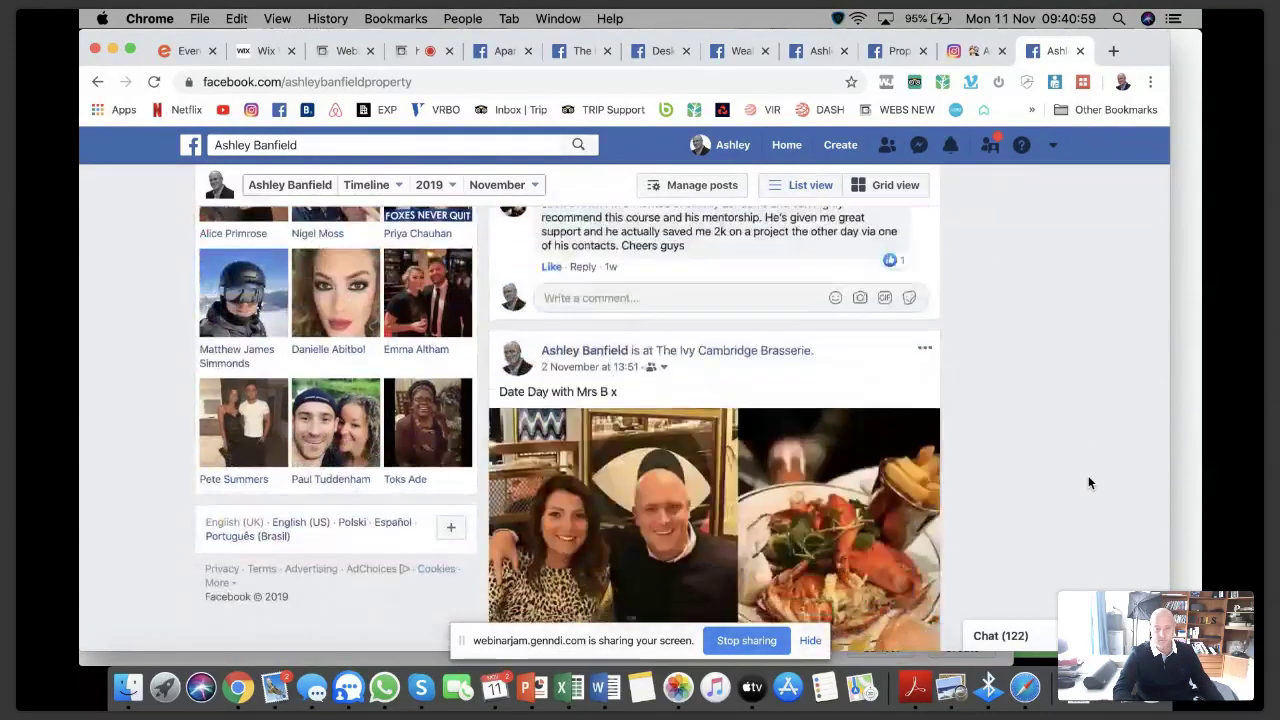
pyautogui.scroll(-10, 1088, 482)
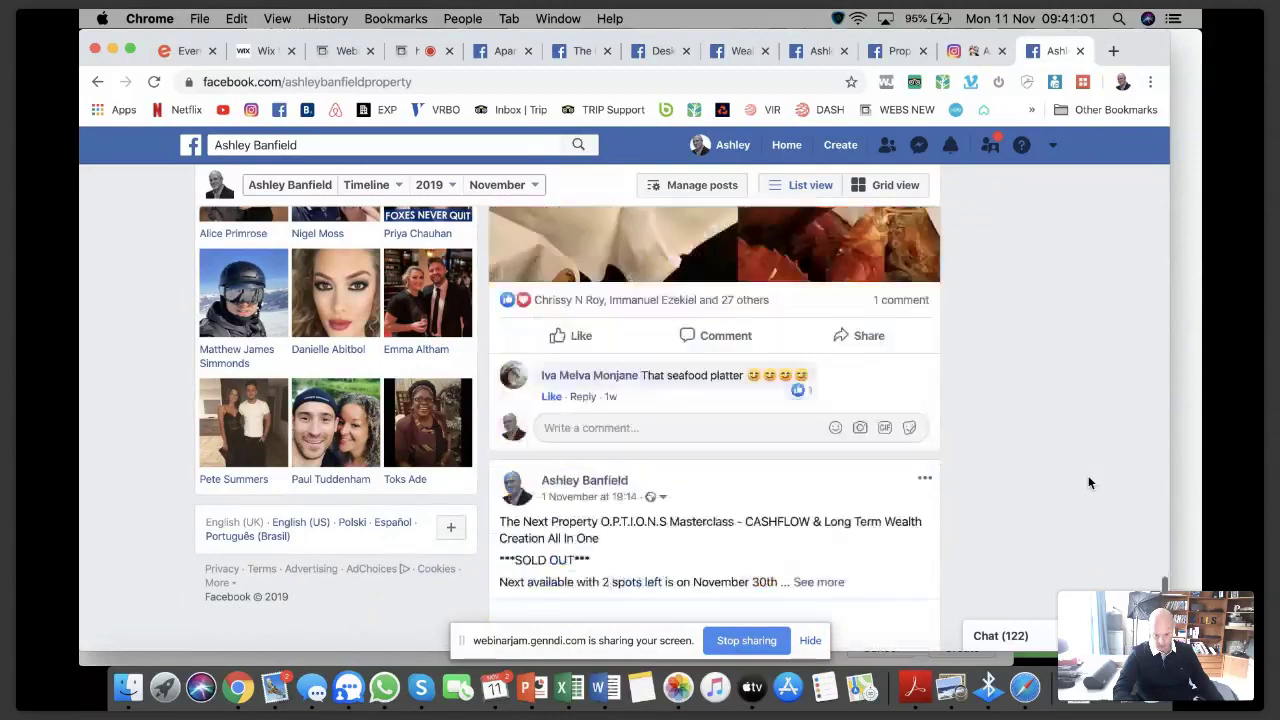
pyautogui.scroll(5, 1088, 475)
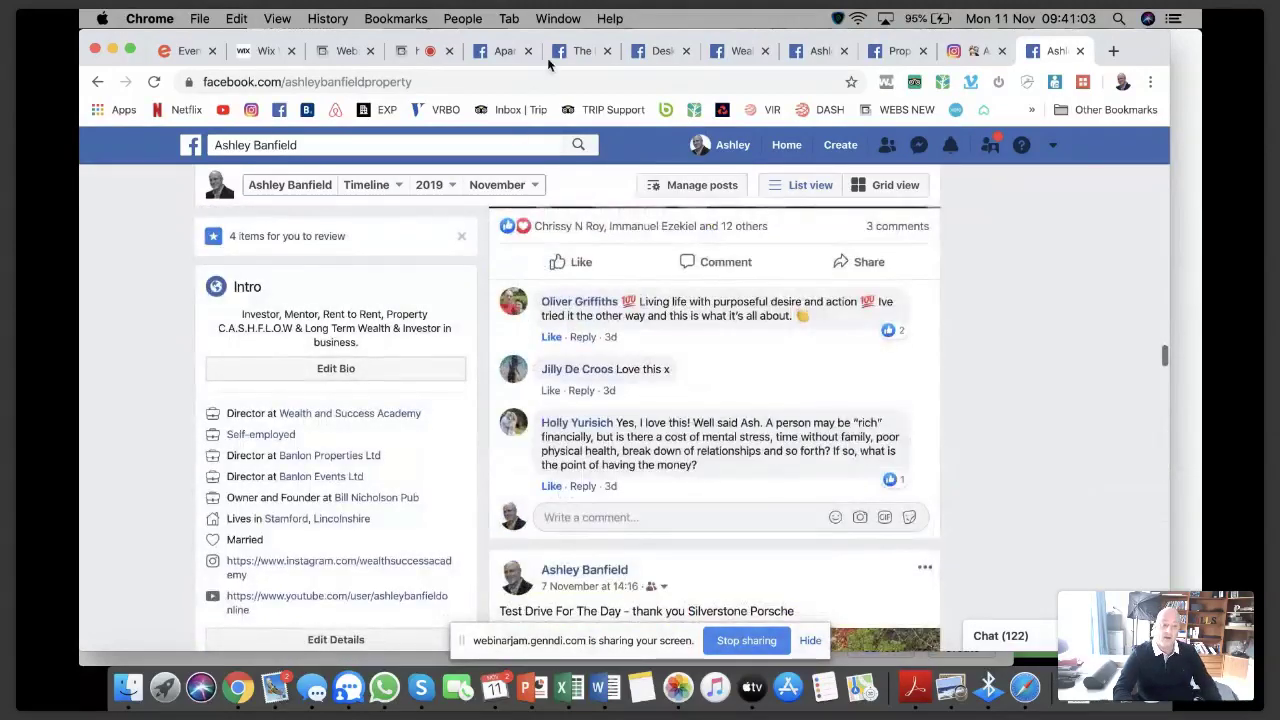
# Step: Switch to the Apartstays page and review its posts, down to the reach figures of the Windsor serviced apartment post
pyautogui.click(505, 52)
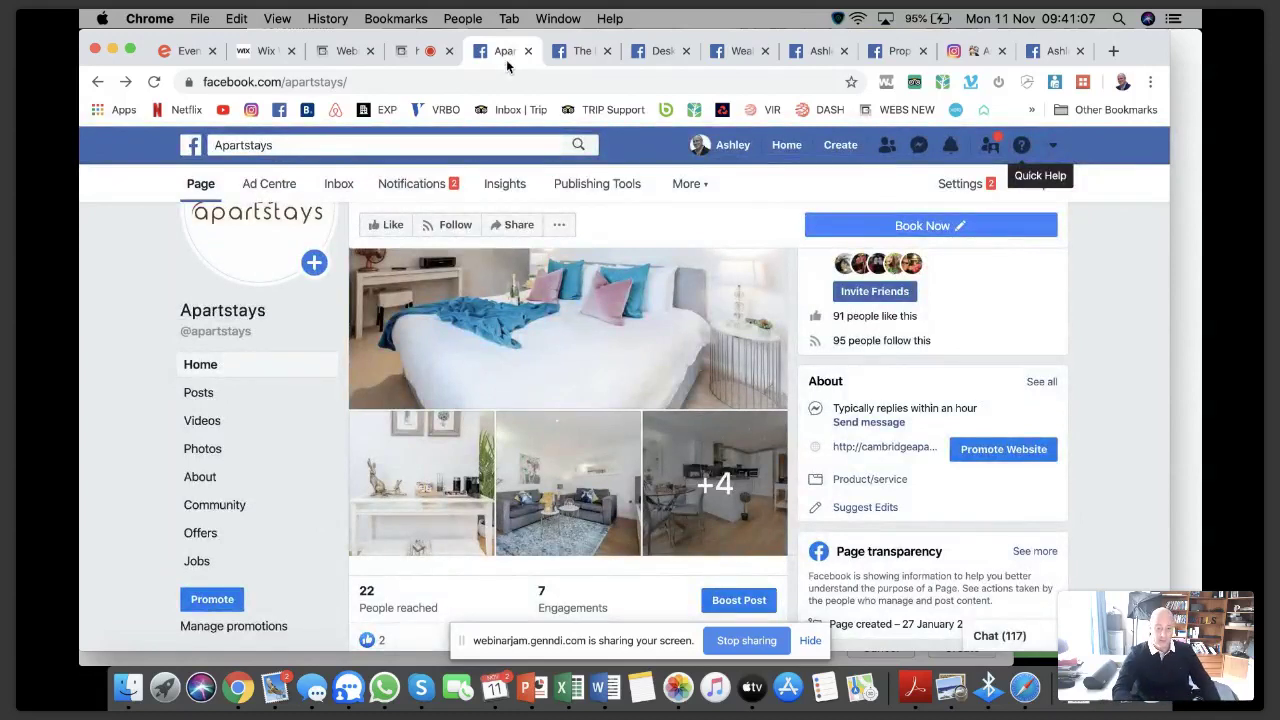
pyautogui.scroll(-10, 1103, 404)
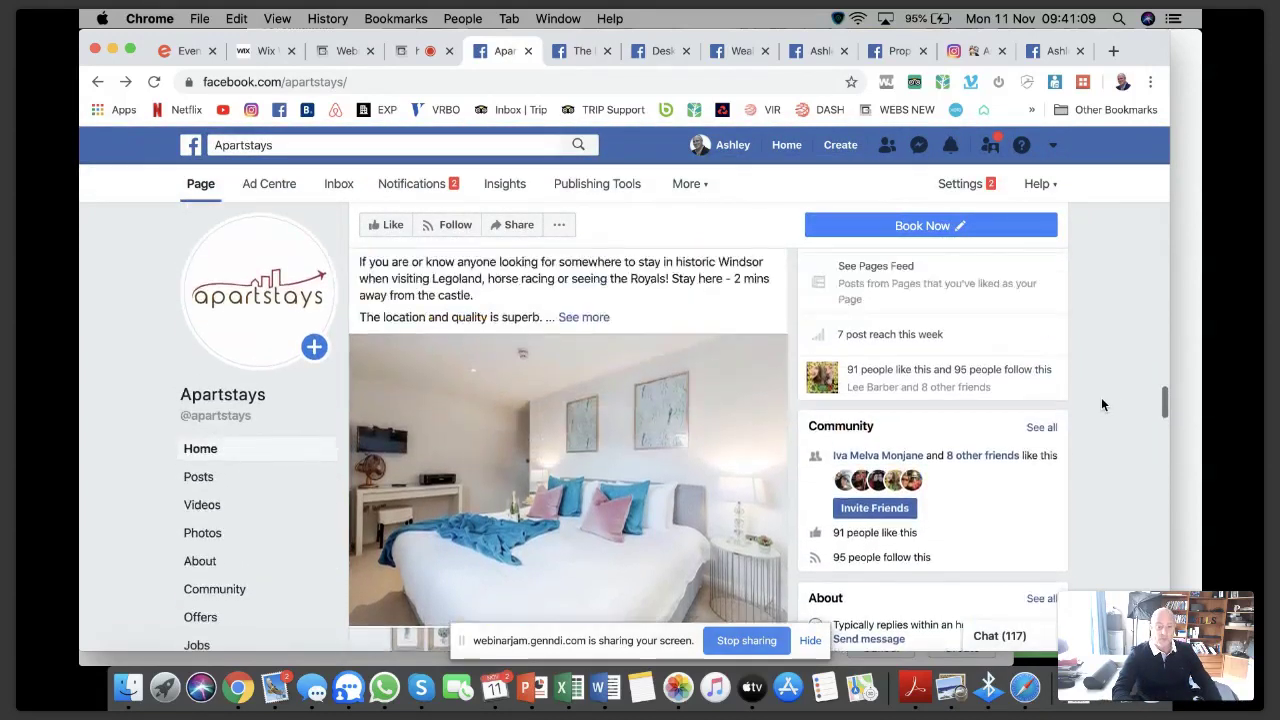
pyautogui.scroll(-2, 1103, 404)
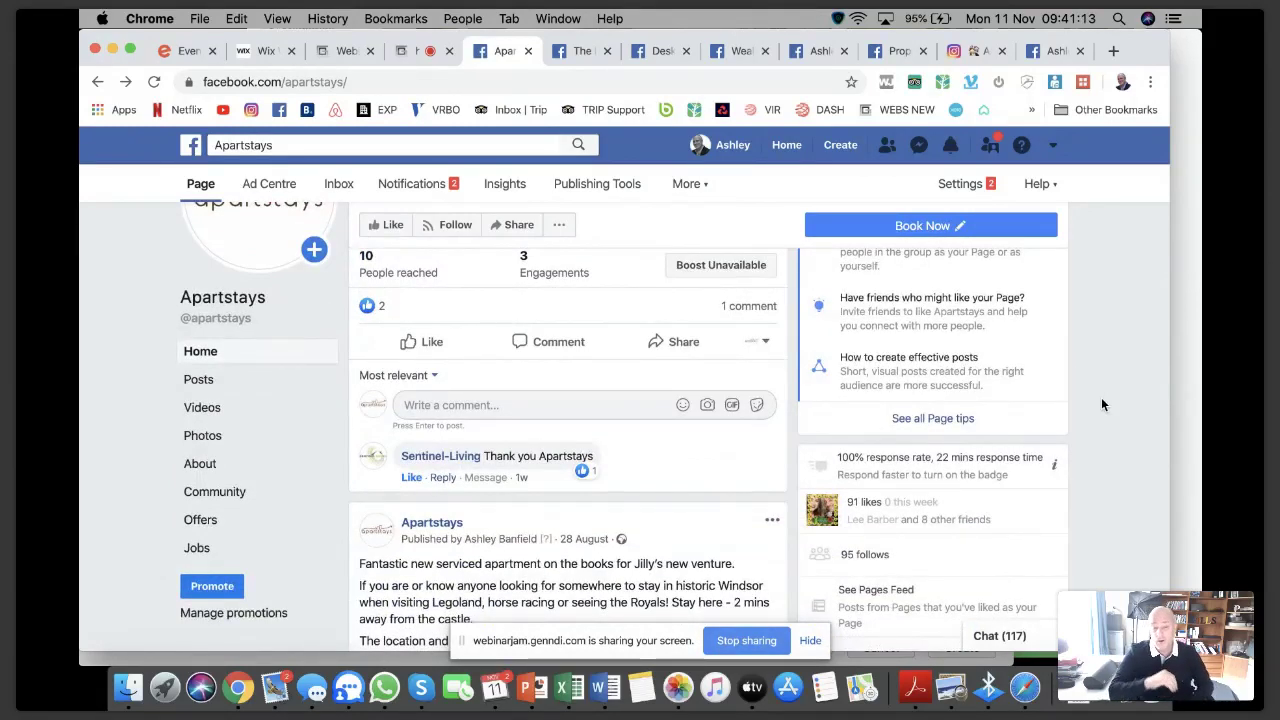
pyautogui.scroll(4, 1103, 404)
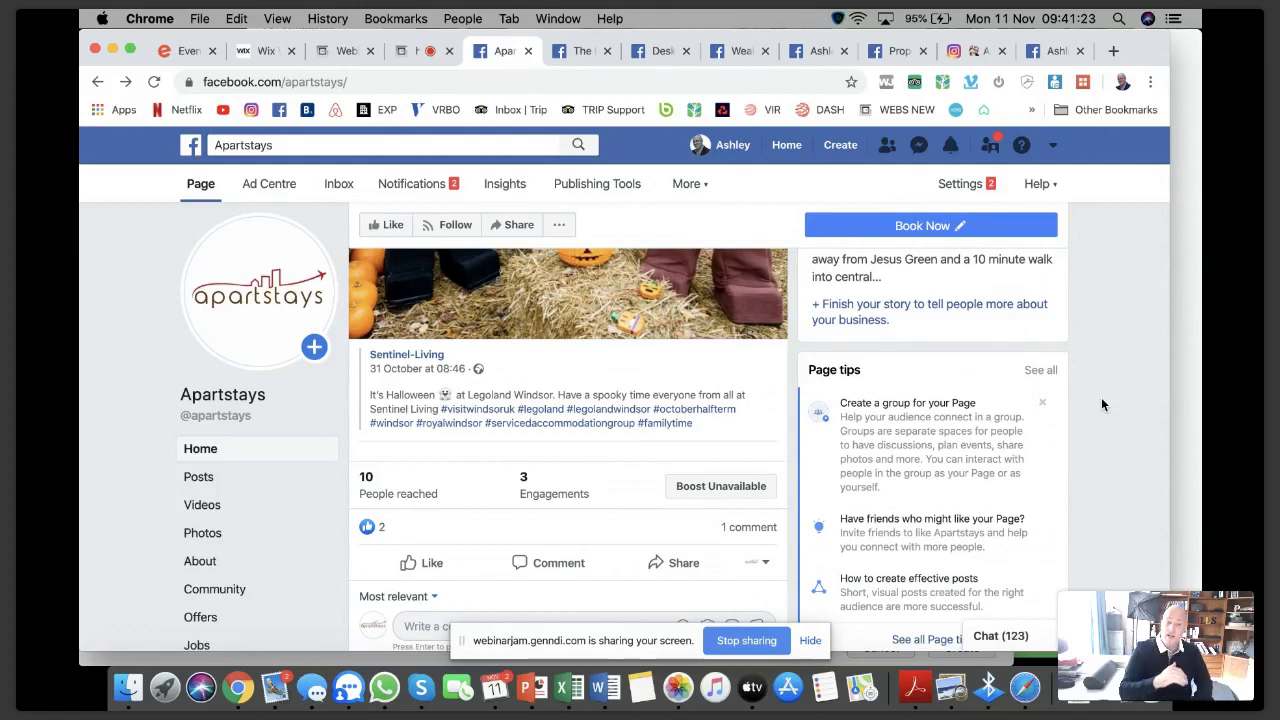
pyautogui.scroll(-3, 1101, 404)
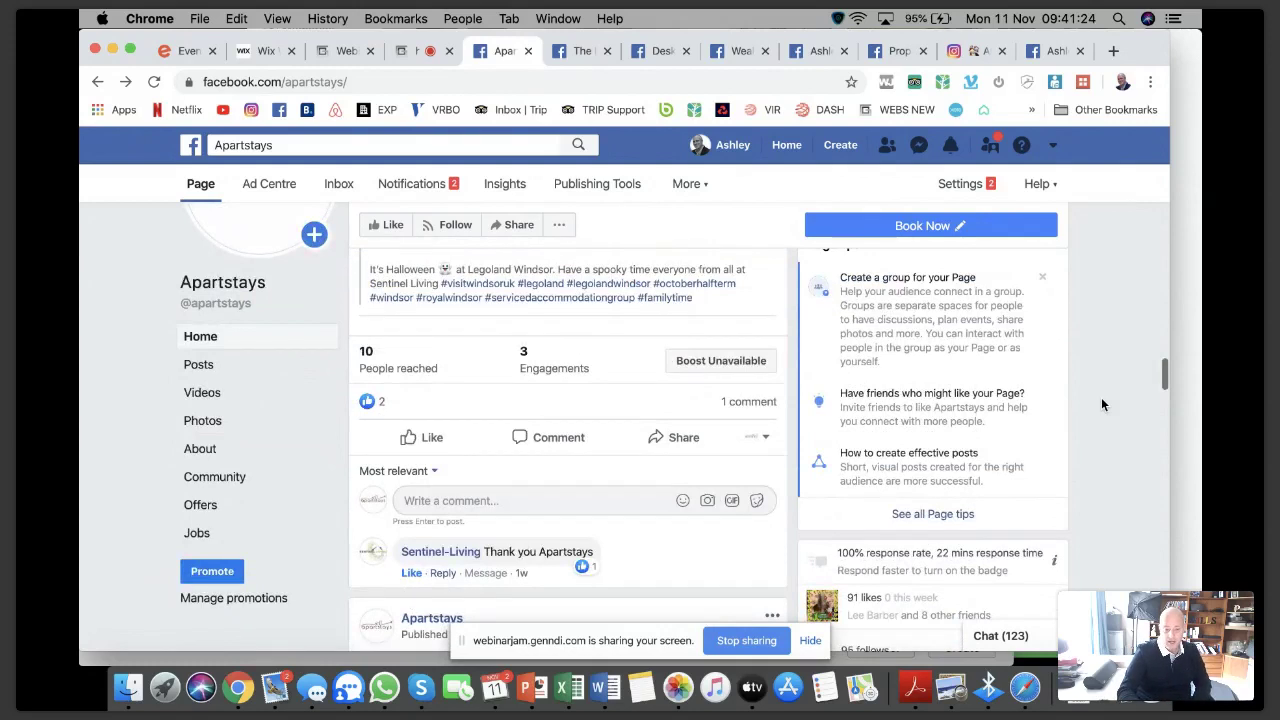
pyautogui.scroll(-10, 1101, 404)
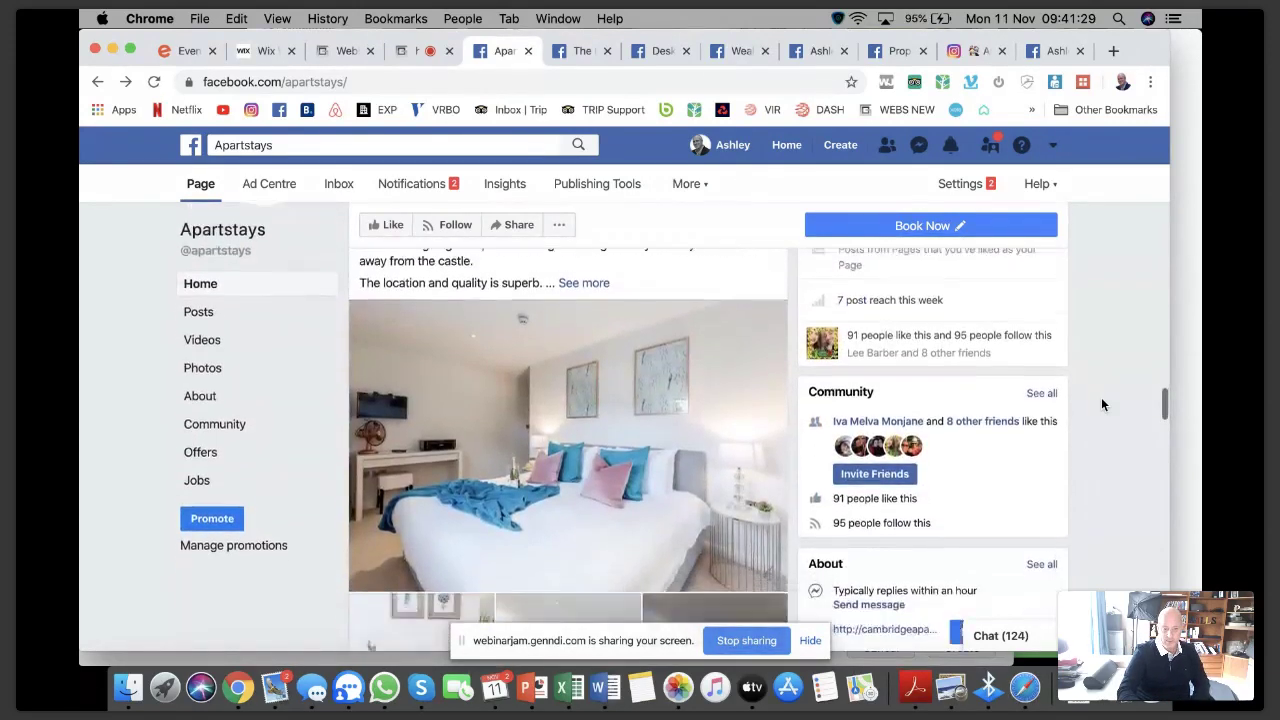
pyautogui.scroll(-4, 1101, 399)
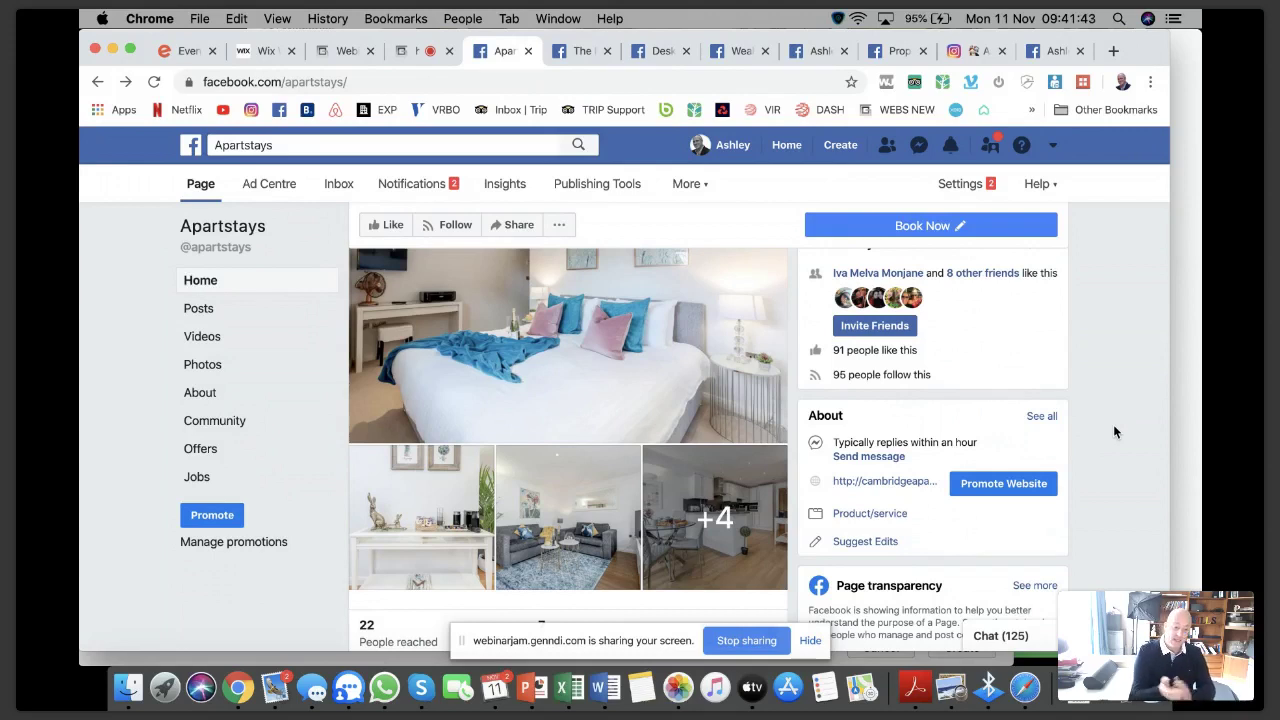
pyautogui.scroll(-3, 1115, 431)
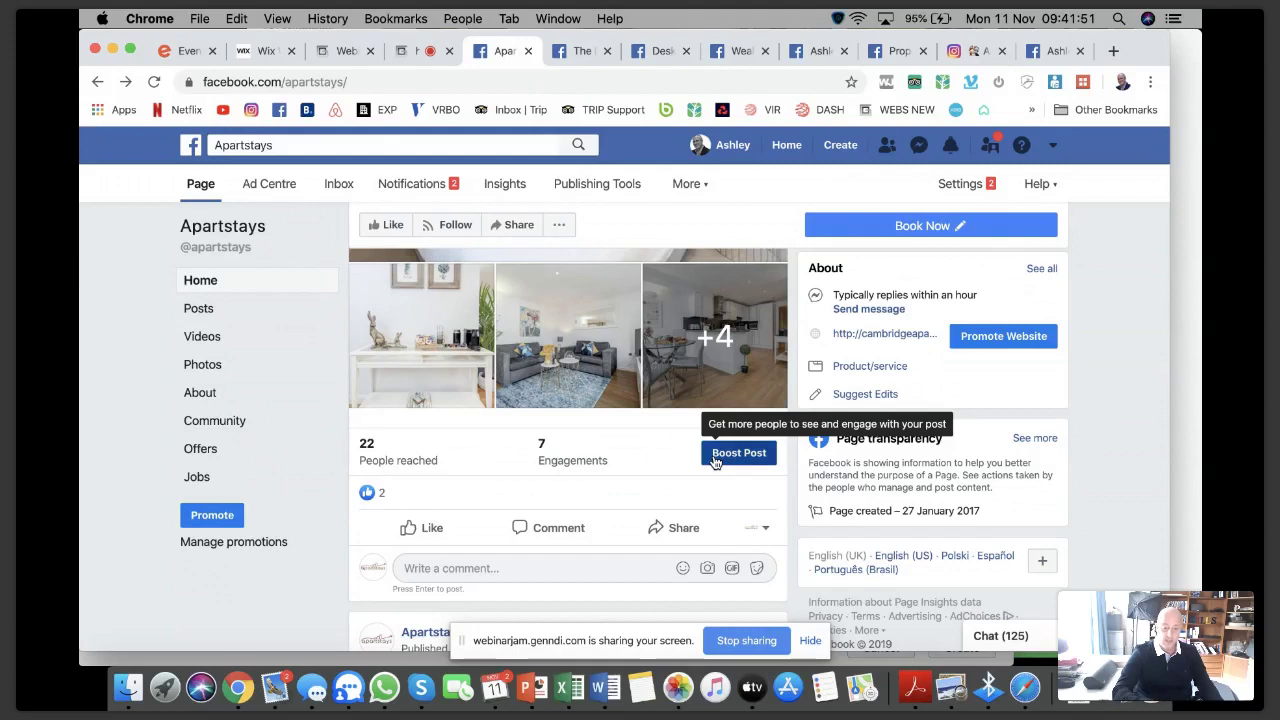
# Step: Start boosting the Windsor serviced apartment post and review the objective and post button settings
pyautogui.click(714, 460)
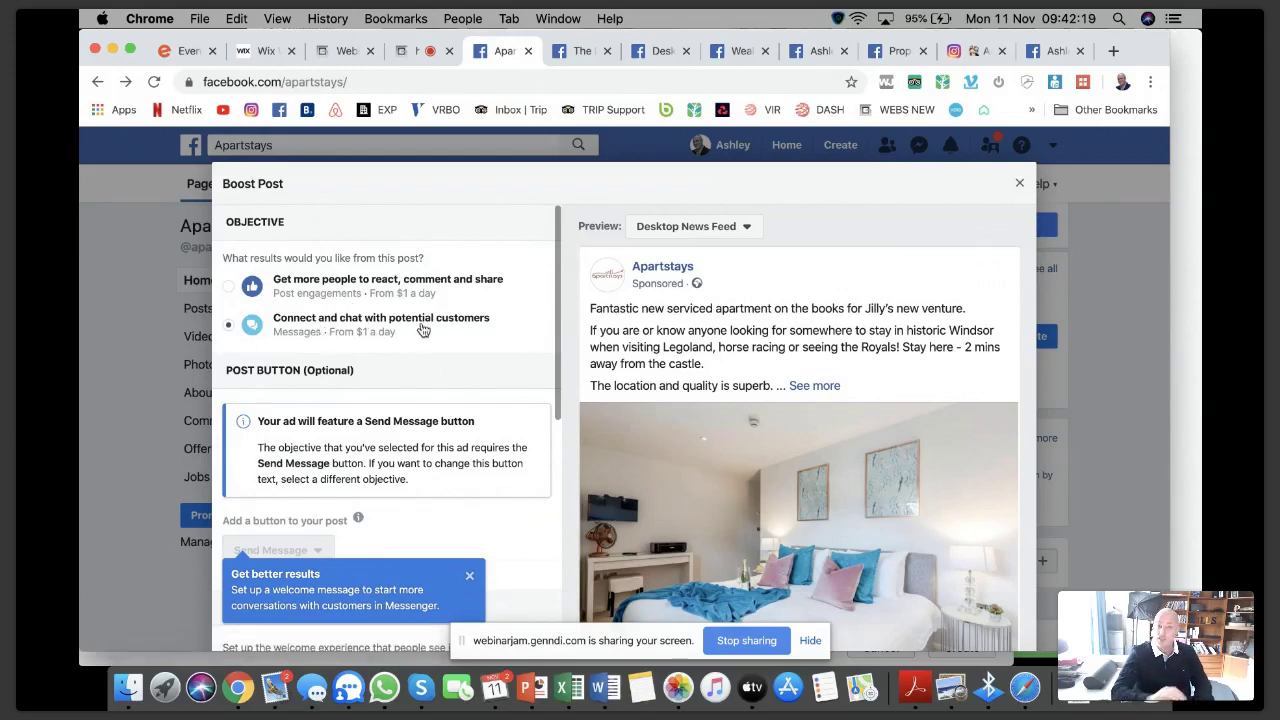
pyautogui.scroll(-1, 500, 333)
pyautogui.scroll(-3, 500, 333)
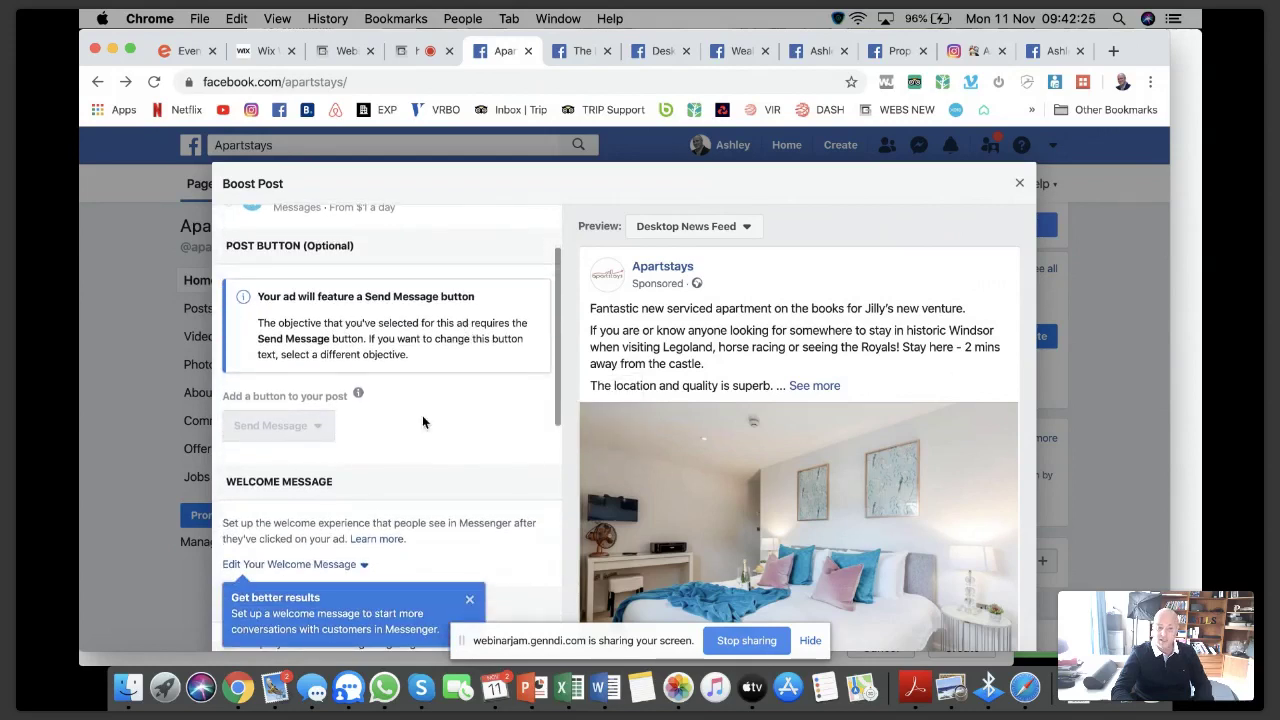
# Step: Try the "Get more people to react, comment and share" objective, check its post button options, and return to "Connect and chat with potential customers"
pyautogui.scroll(1, 422, 421)
pyautogui.click(231, 222)
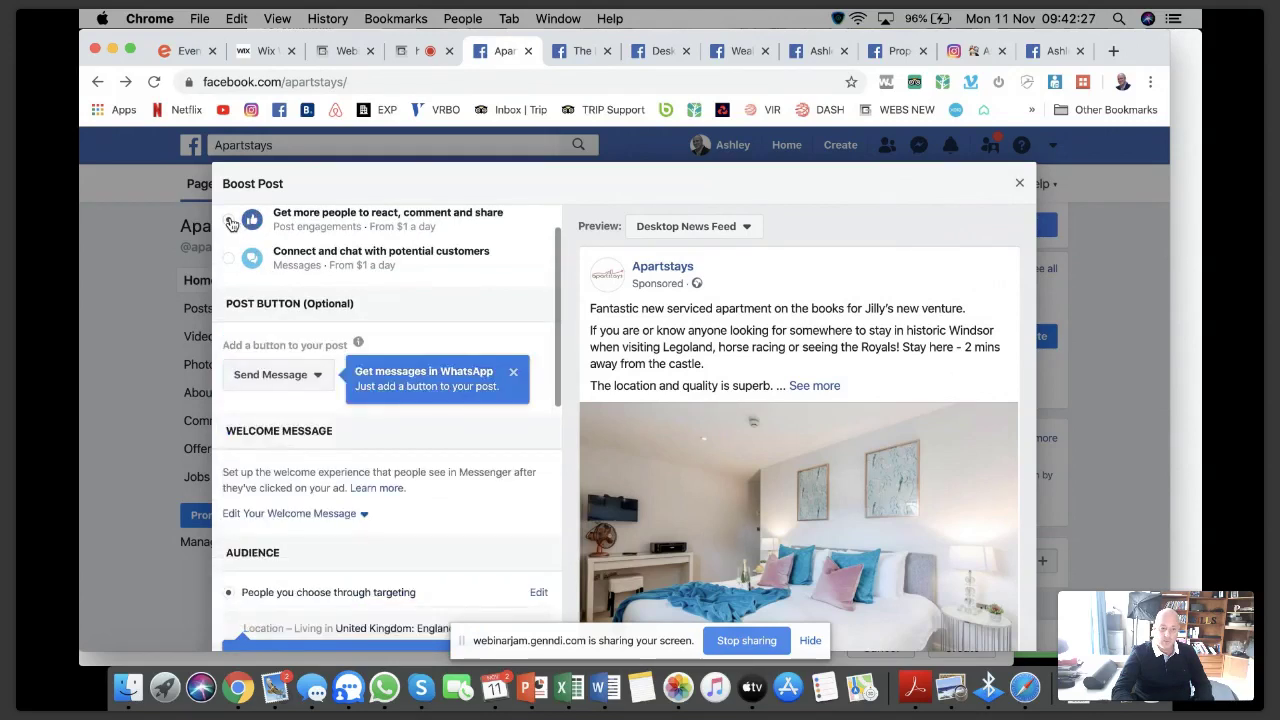
pyautogui.click(318, 374)
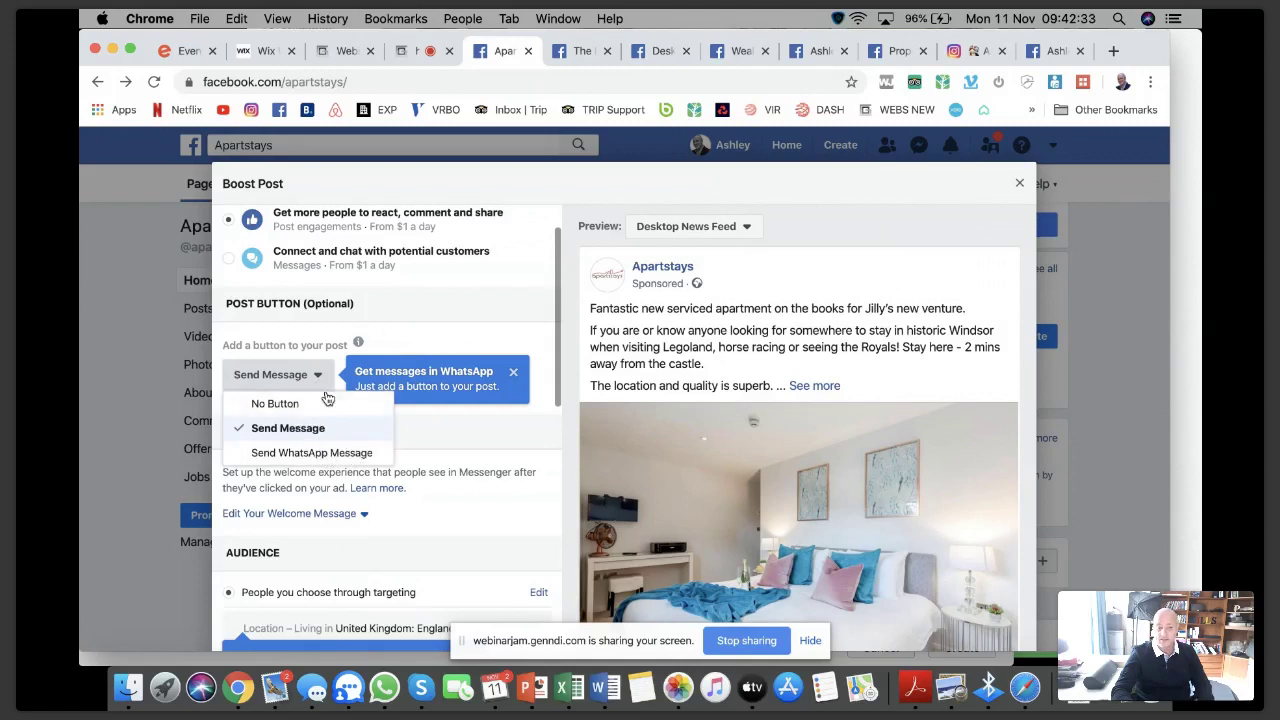
pyautogui.click(466, 283)
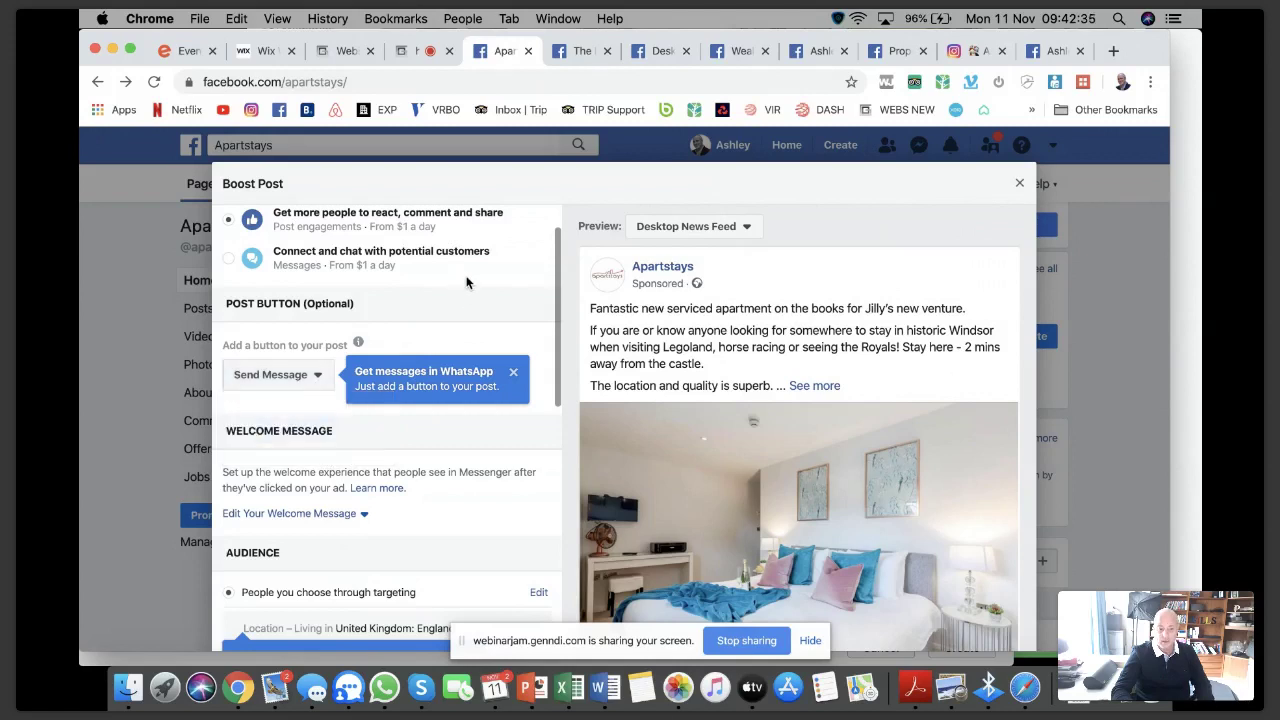
pyautogui.click(263, 271)
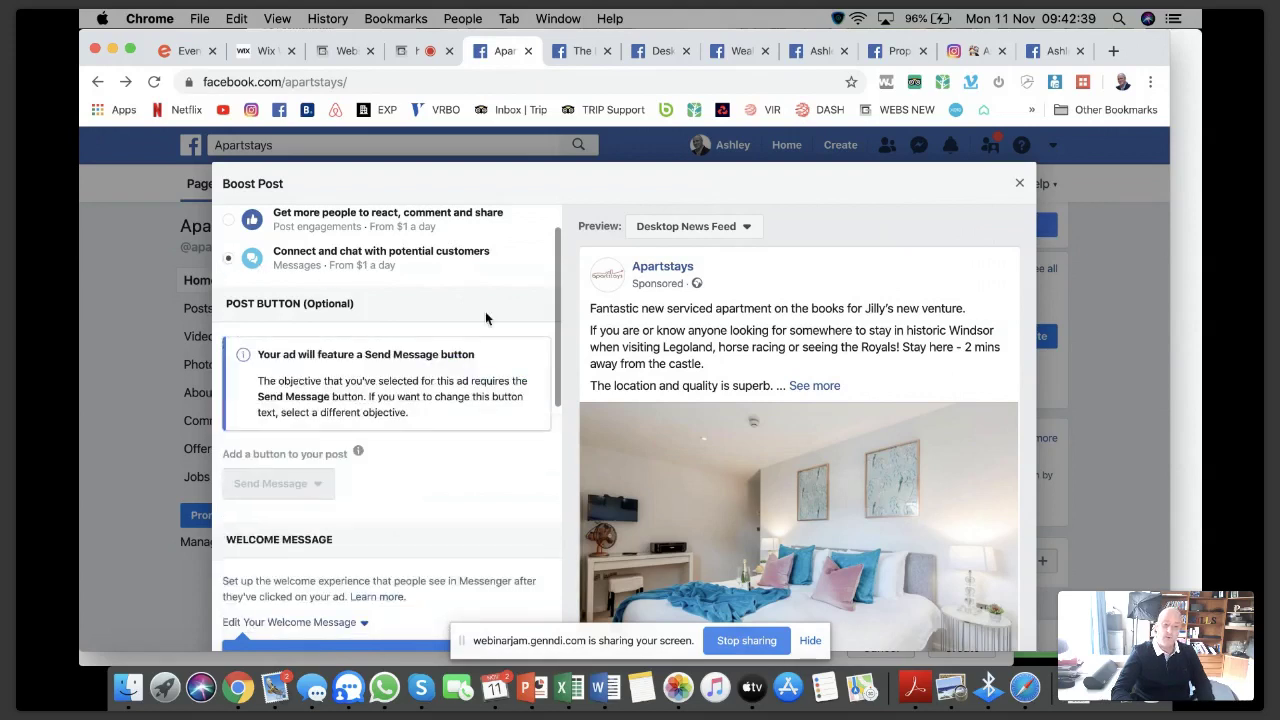
# Step: Expand the boost's welcome message settings and review the greeting and suggested questions in the Messenger preview
pyautogui.scroll(-2, 515, 358)
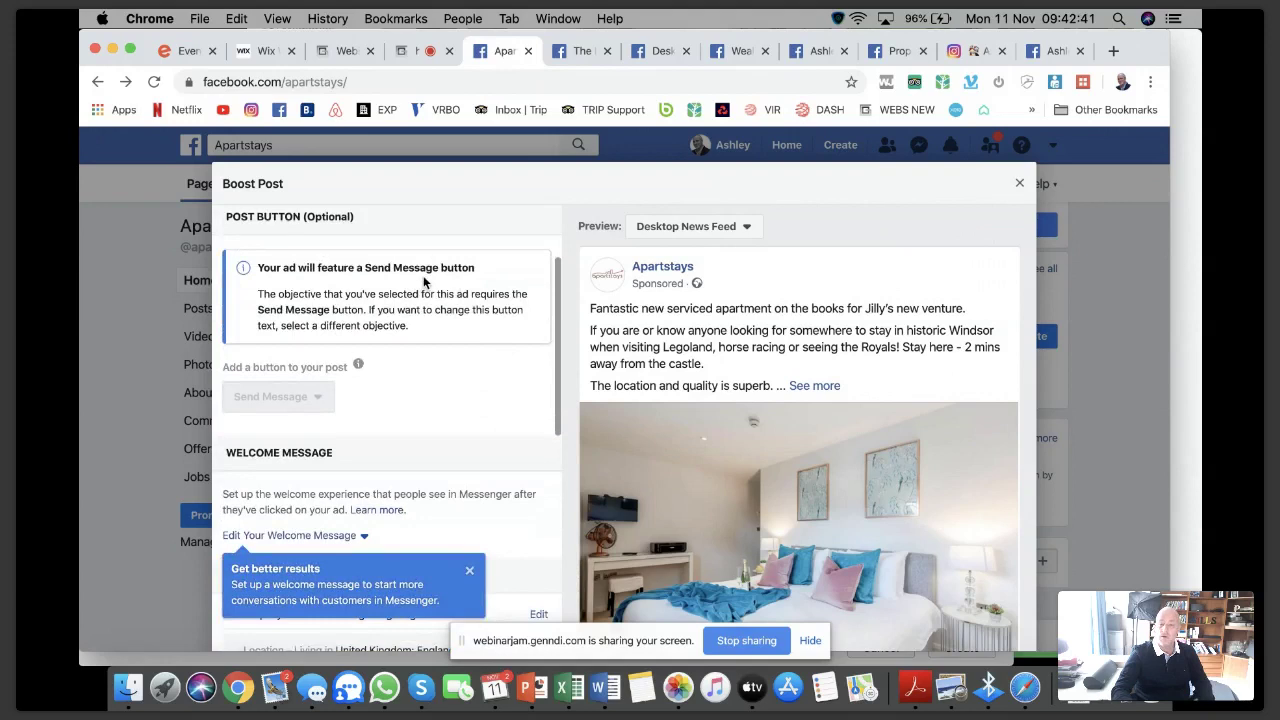
pyautogui.scroll(-2, 511, 398)
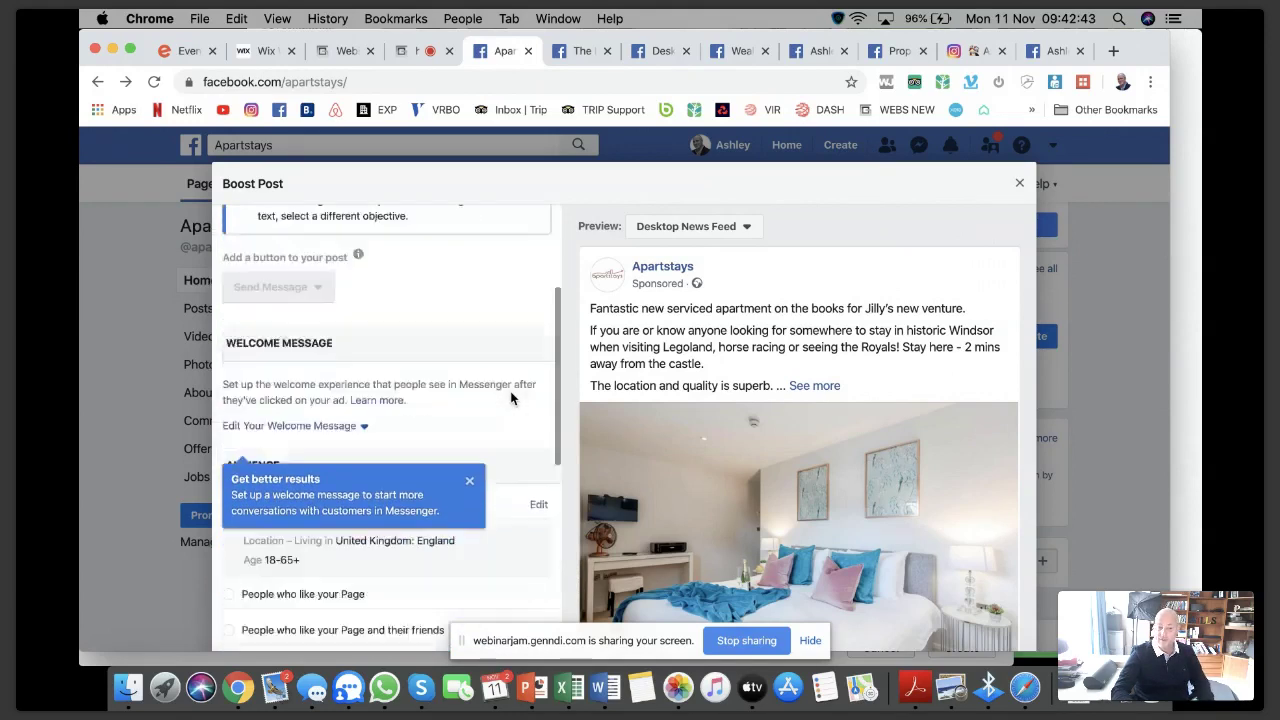
pyautogui.scroll(-2, 511, 398)
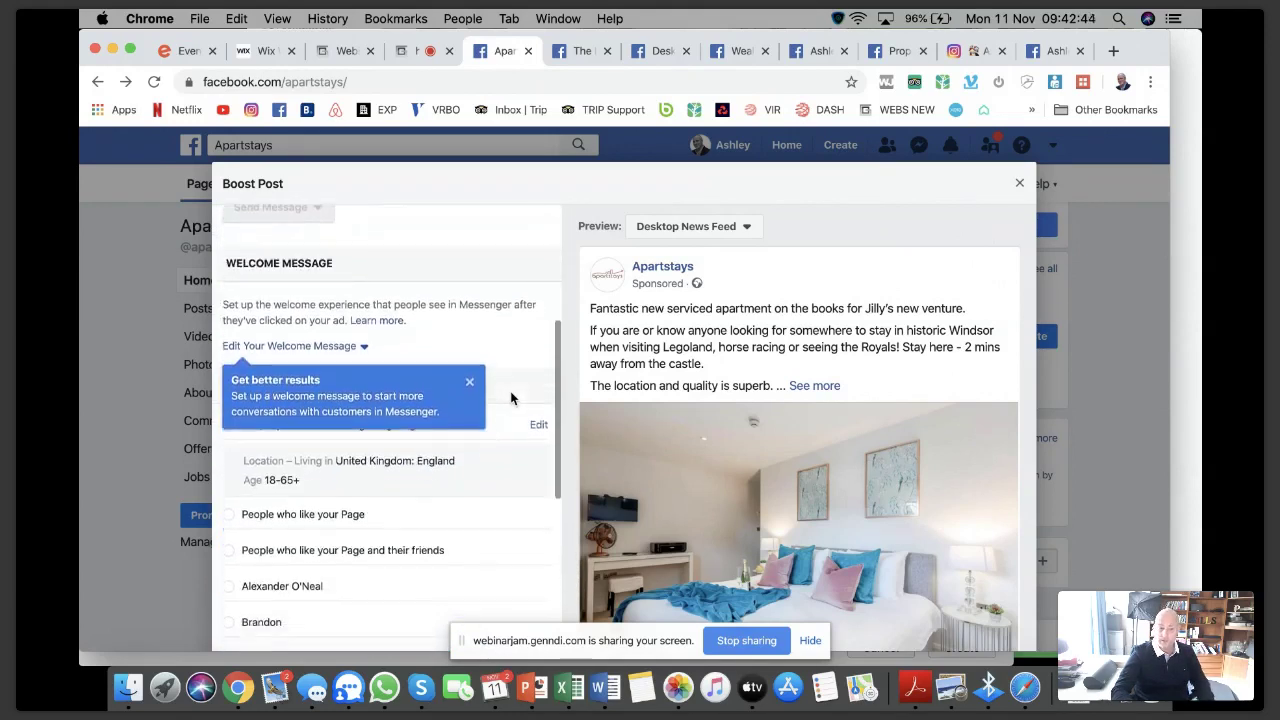
pyautogui.click(343, 348)
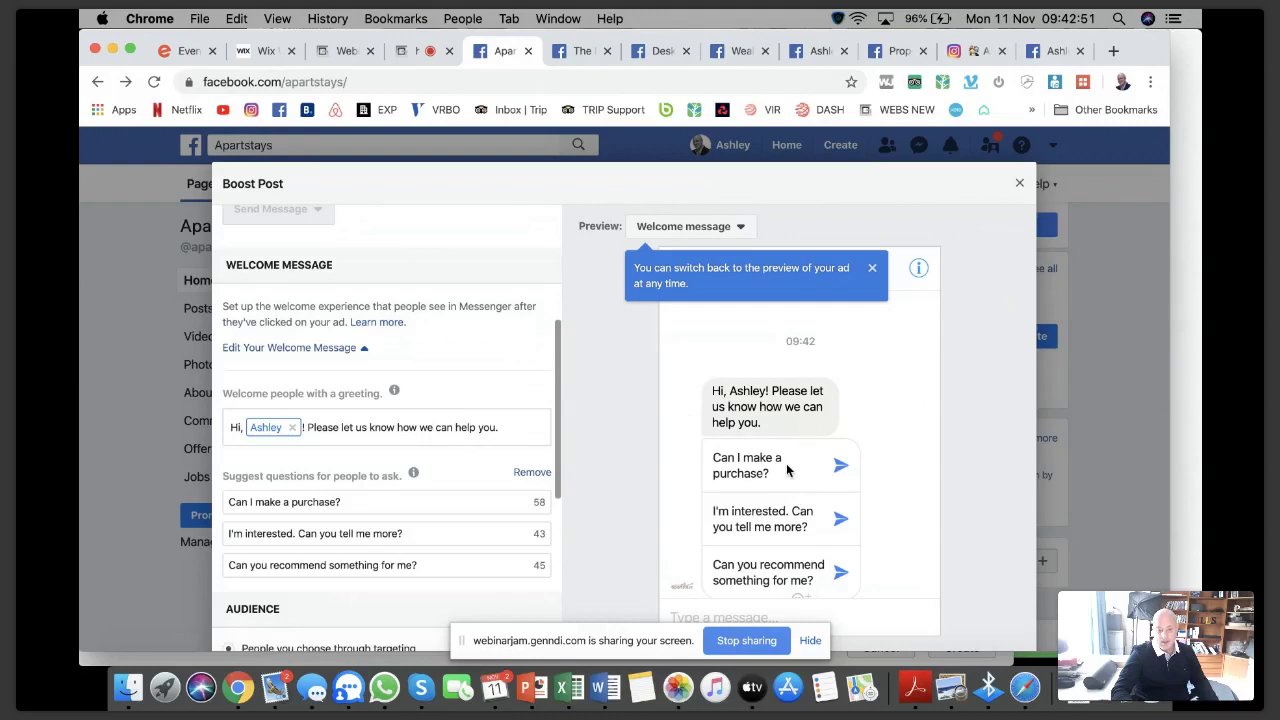
pyautogui.scroll(-1, 790, 476)
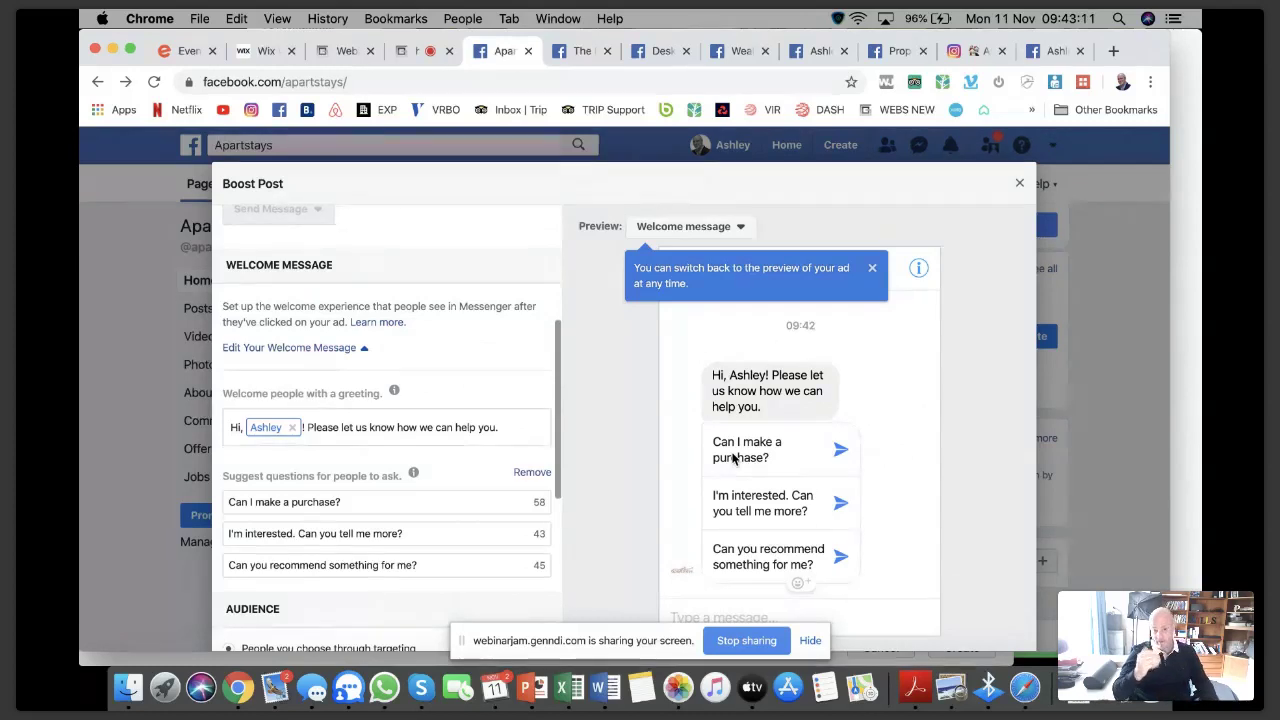
# Step: Change the first suggested question in the welcome message to "Can I make an inquiry?"
pyautogui.scroll(-4, 514, 440)
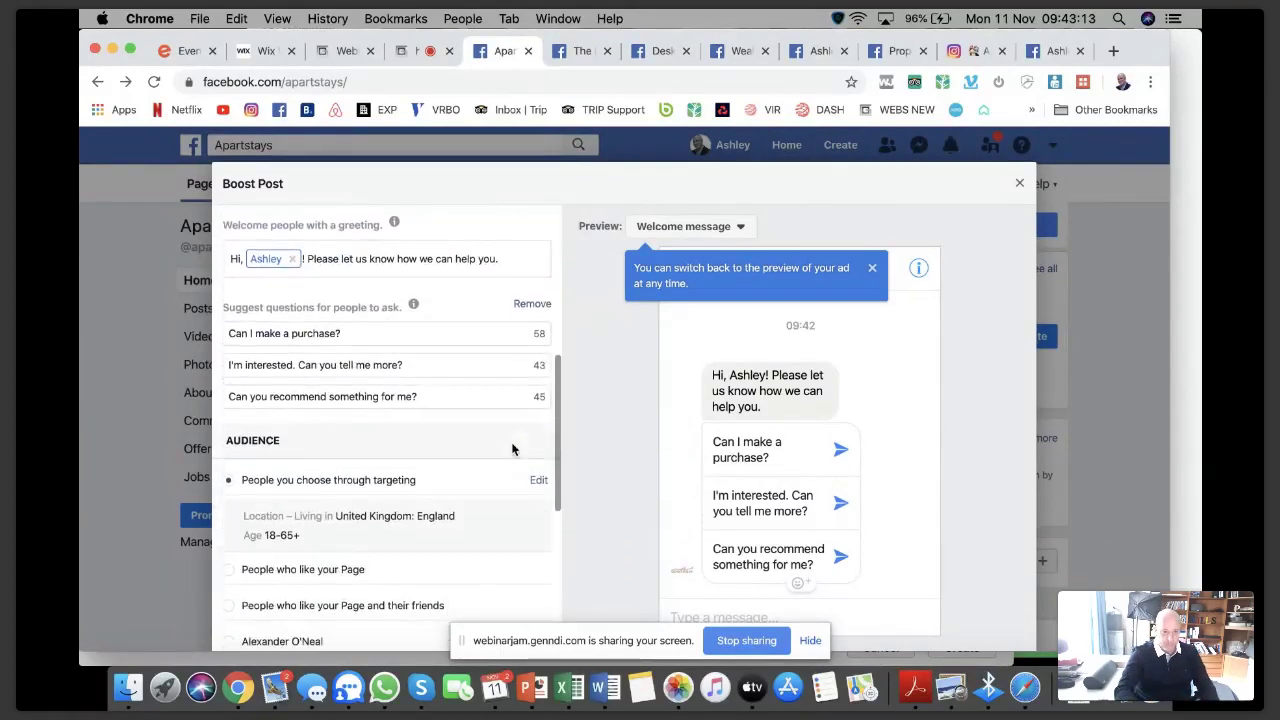
pyautogui.click(349, 333)
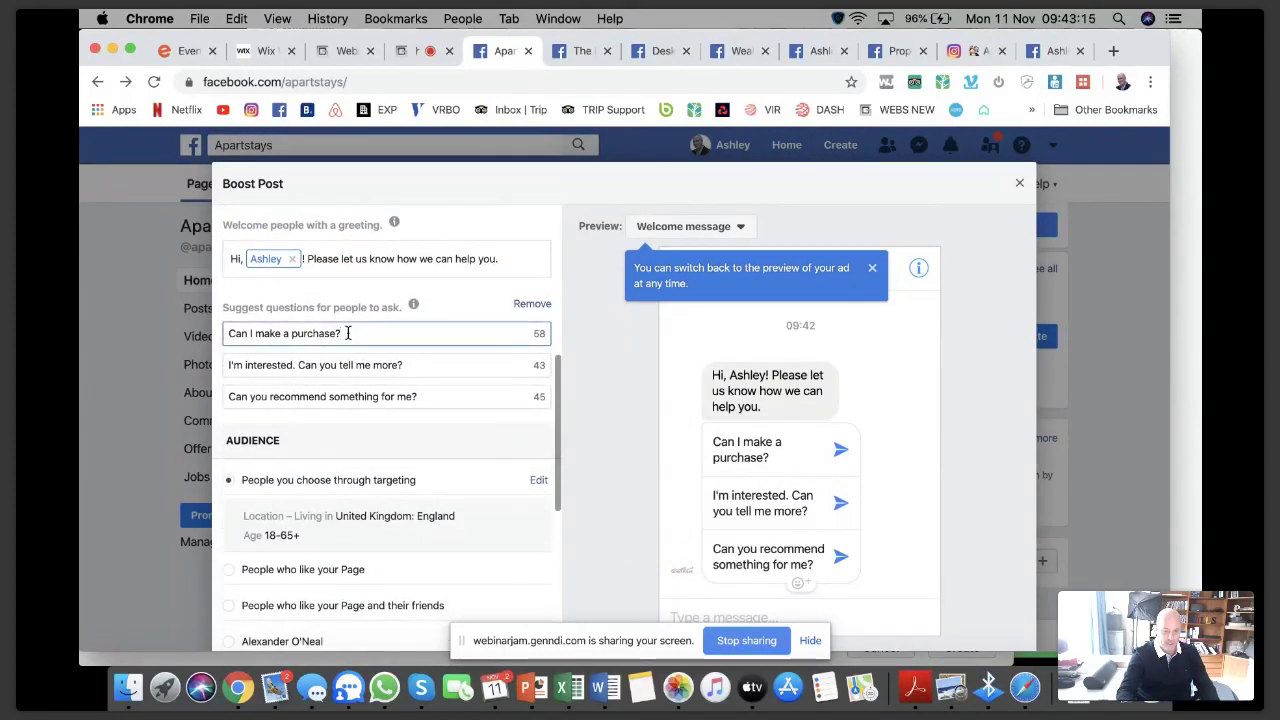
pyautogui.press('BackSpace')
pyautogui.press('BackSpace')
pyautogui.press('BackSpace')
pyautogui.press('BackSpace')
pyautogui.press('BackSpace')
pyautogui.press('BackSpace')
pyautogui.press('BackSpace')
pyautogui.press('BackSpace')
pyautogui.press('BackSpace')
pyautogui.press('BackSpace')
pyautogui.press('BackSpace')
pyautogui.press('BackSpace')
pyautogui.press('BackSpace')
pyautogui.press('BackSpace')
pyautogui.press('BackSpace')
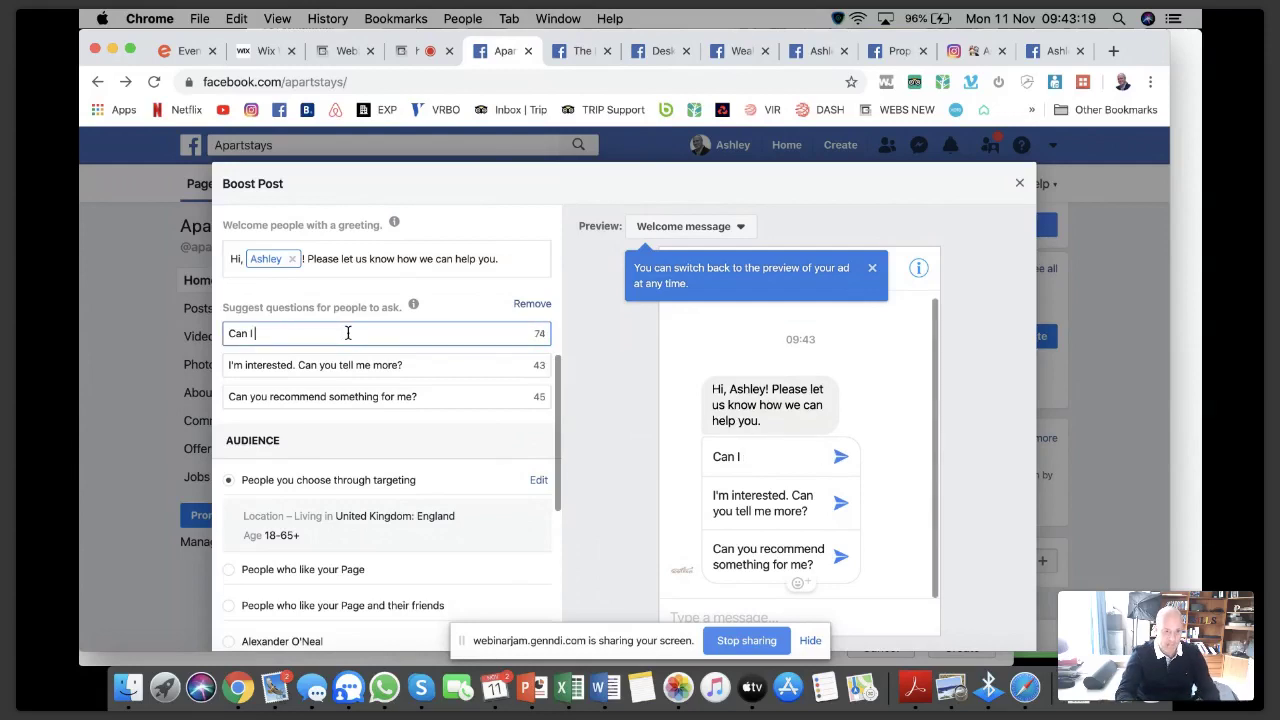
pyautogui.write('make an ')
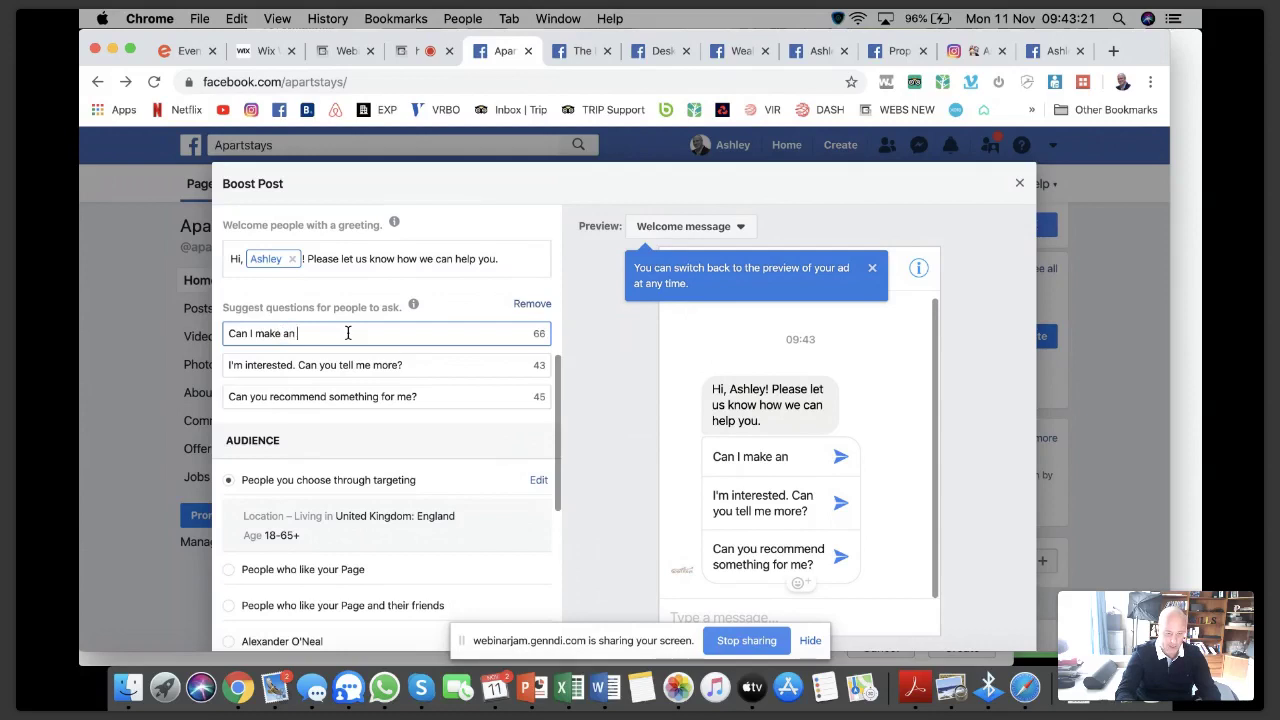
pyautogui.write('inqu')
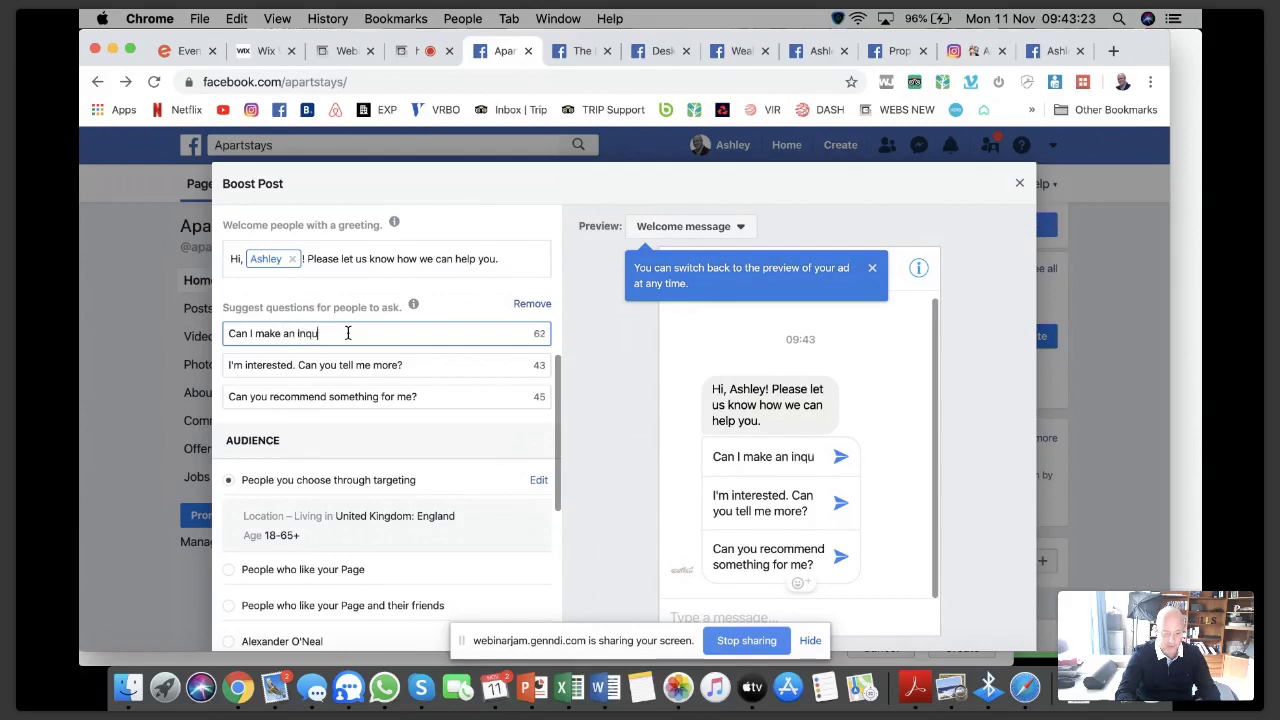
pyautogui.write('iry')
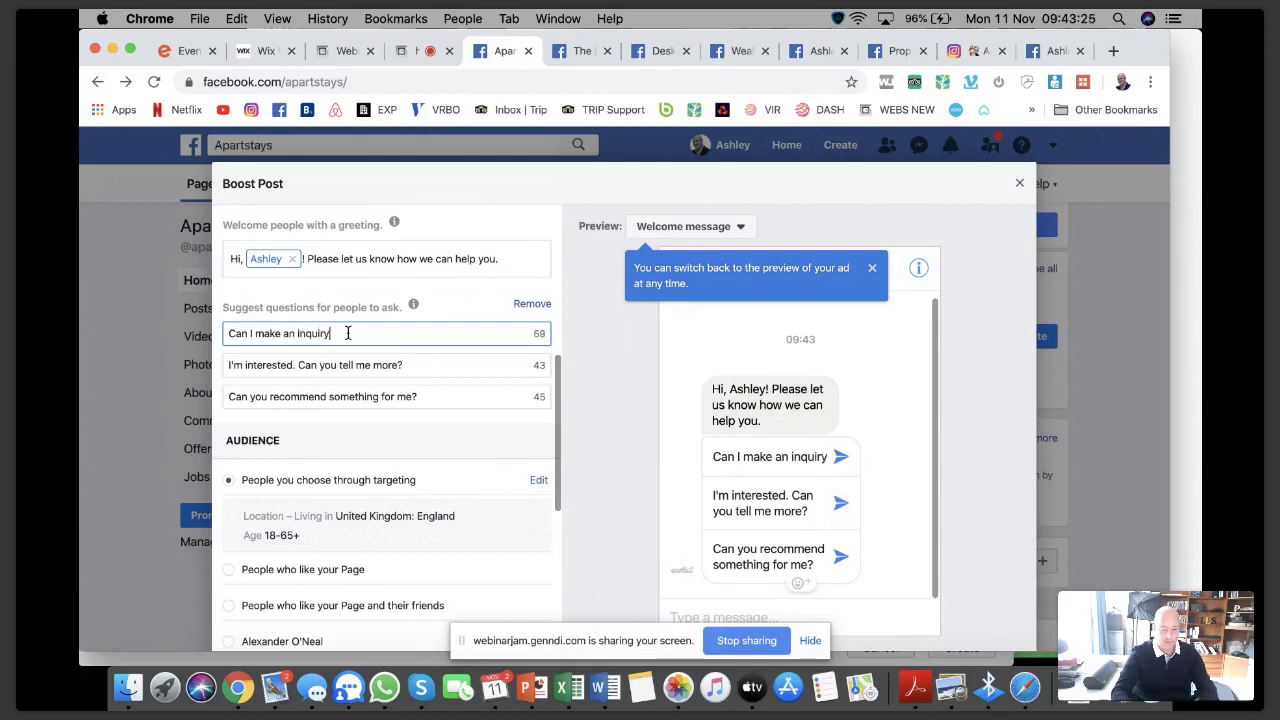
pyautogui.write('?')
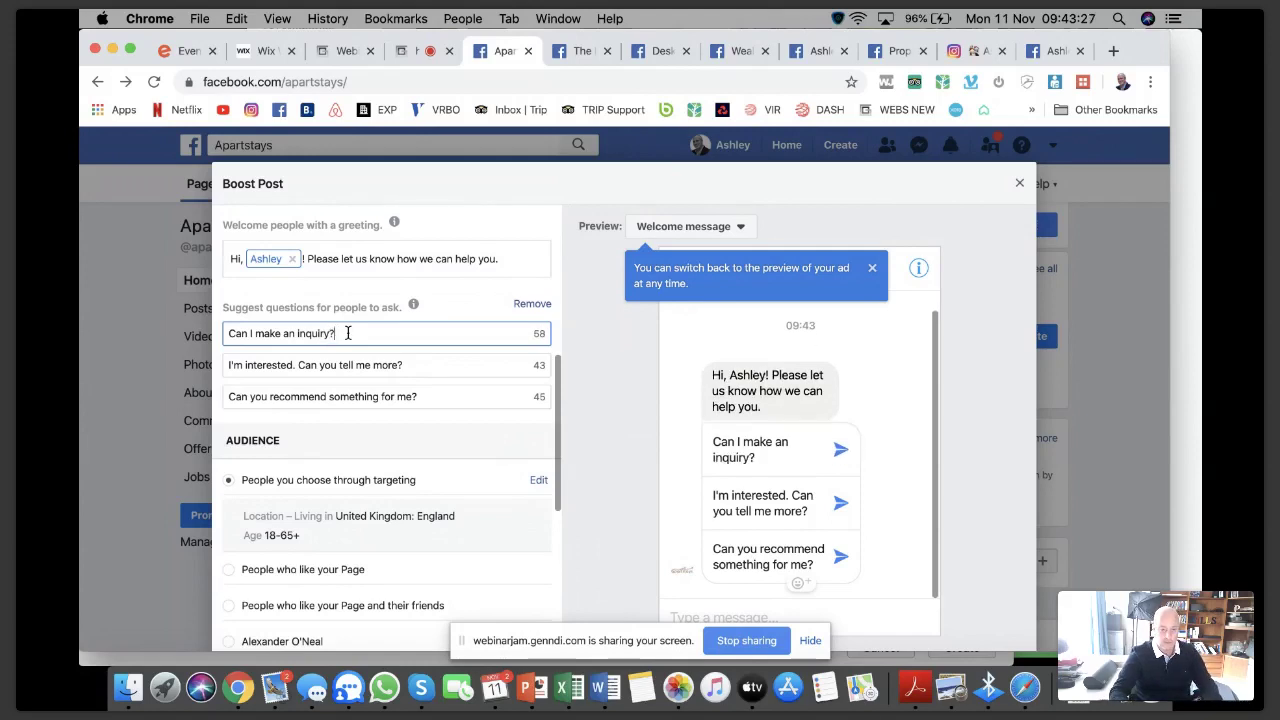
# Step: Expand the boost's full list of saved audiences and review the available audience choices
pyautogui.scroll(-5, 325, 374)
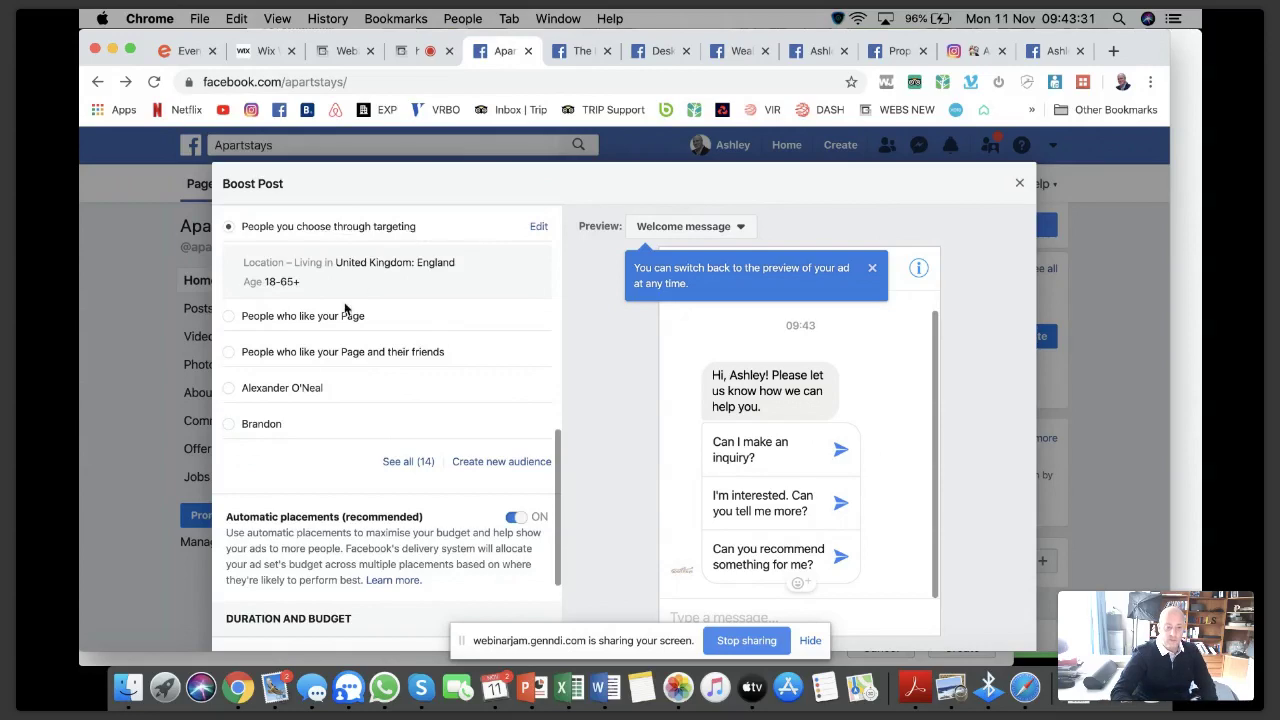
pyautogui.click(401, 461)
pyautogui.scroll(-2, 385, 495)
pyautogui.scroll(-2, 383, 497)
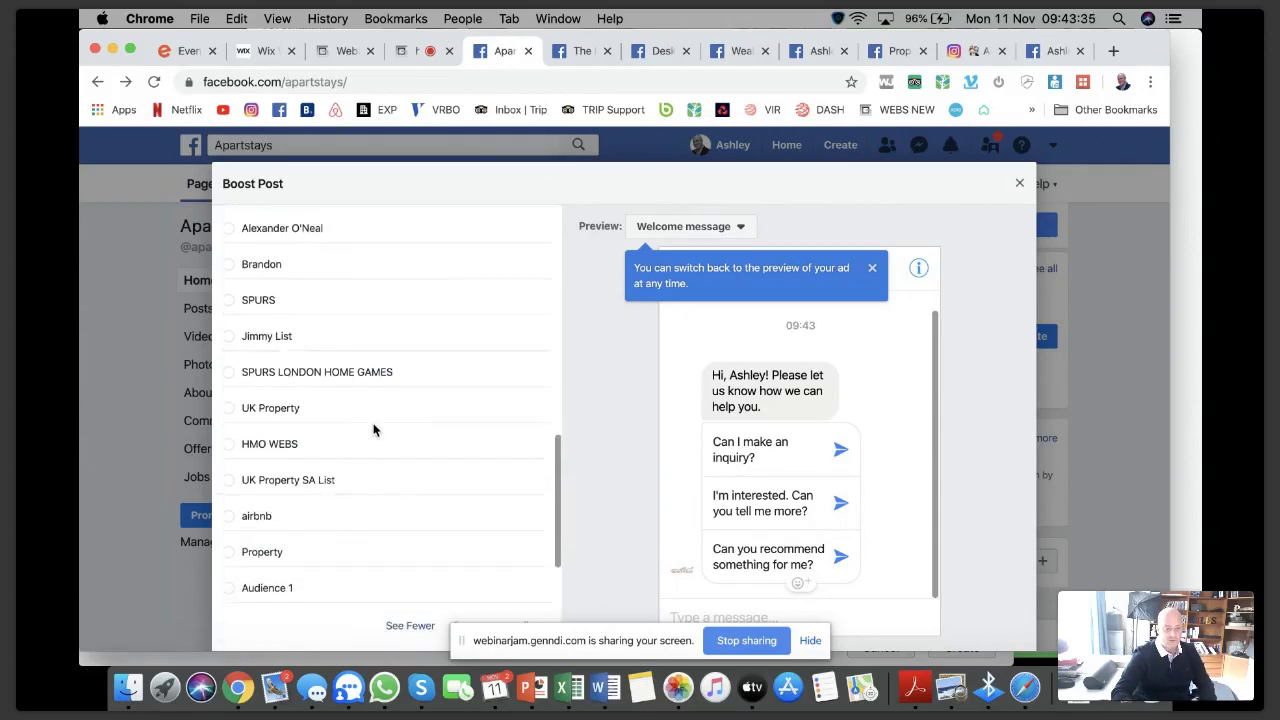
pyautogui.scroll(5, 374, 429)
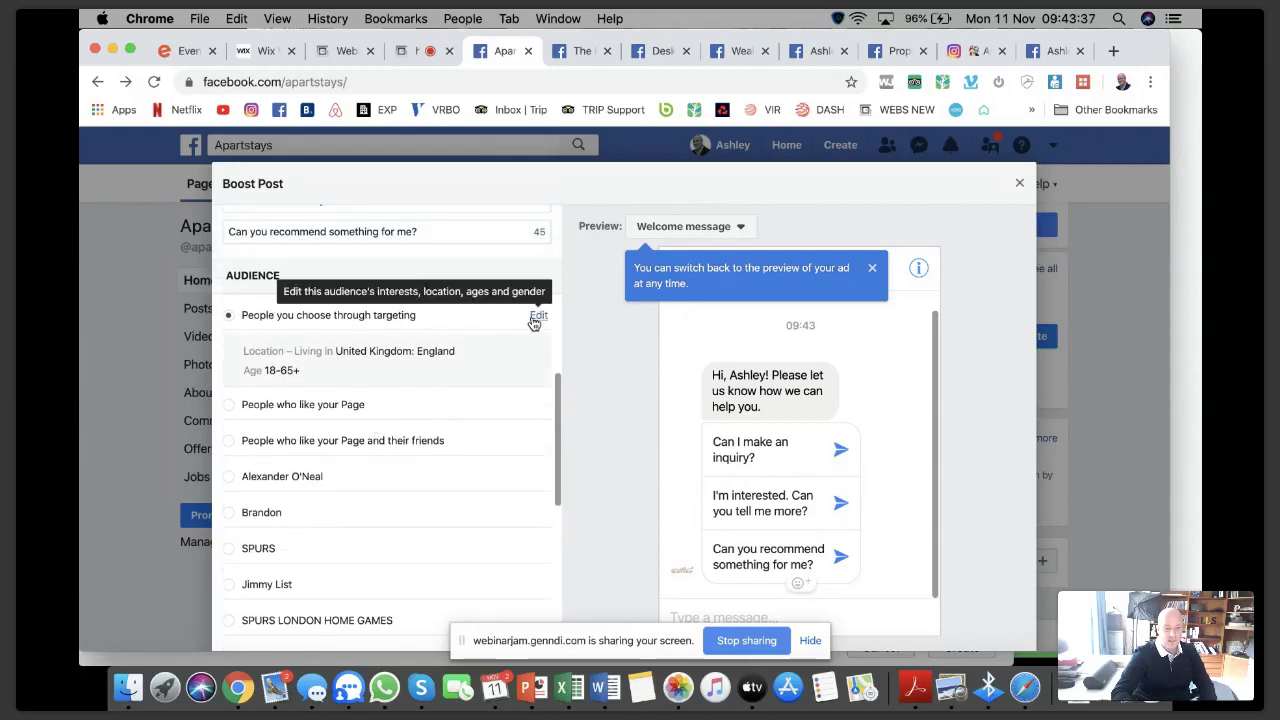
pyautogui.scroll(-5, 475, 360)
pyautogui.scroll(-3, 475, 361)
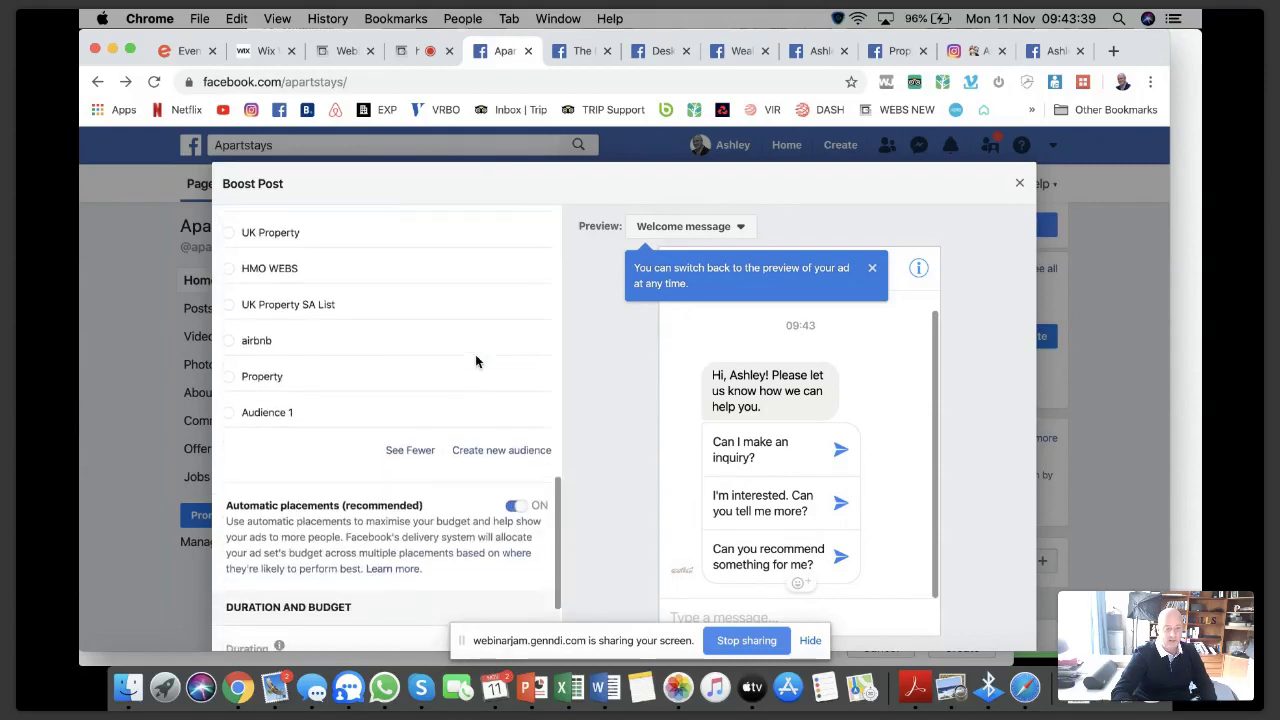
# Step: Start a new audience for the boost and name it "Windsor No.1"
pyautogui.click(488, 446)
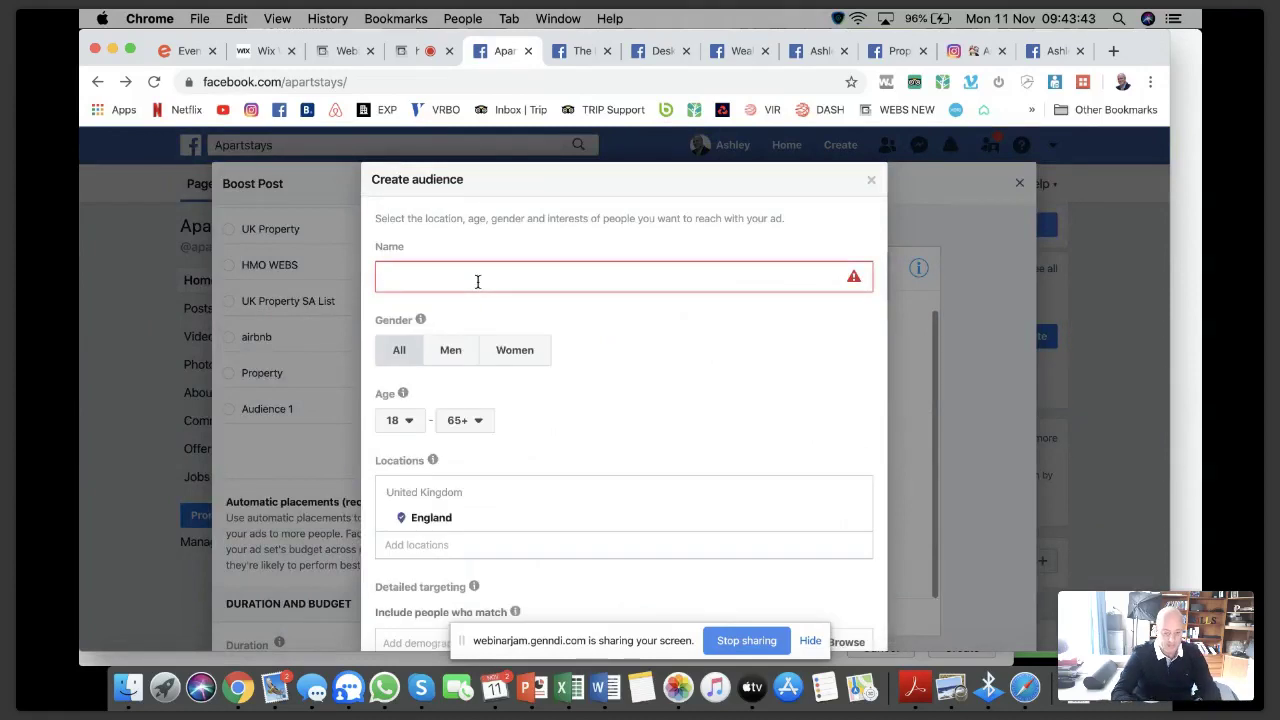
pyautogui.write('dsor')
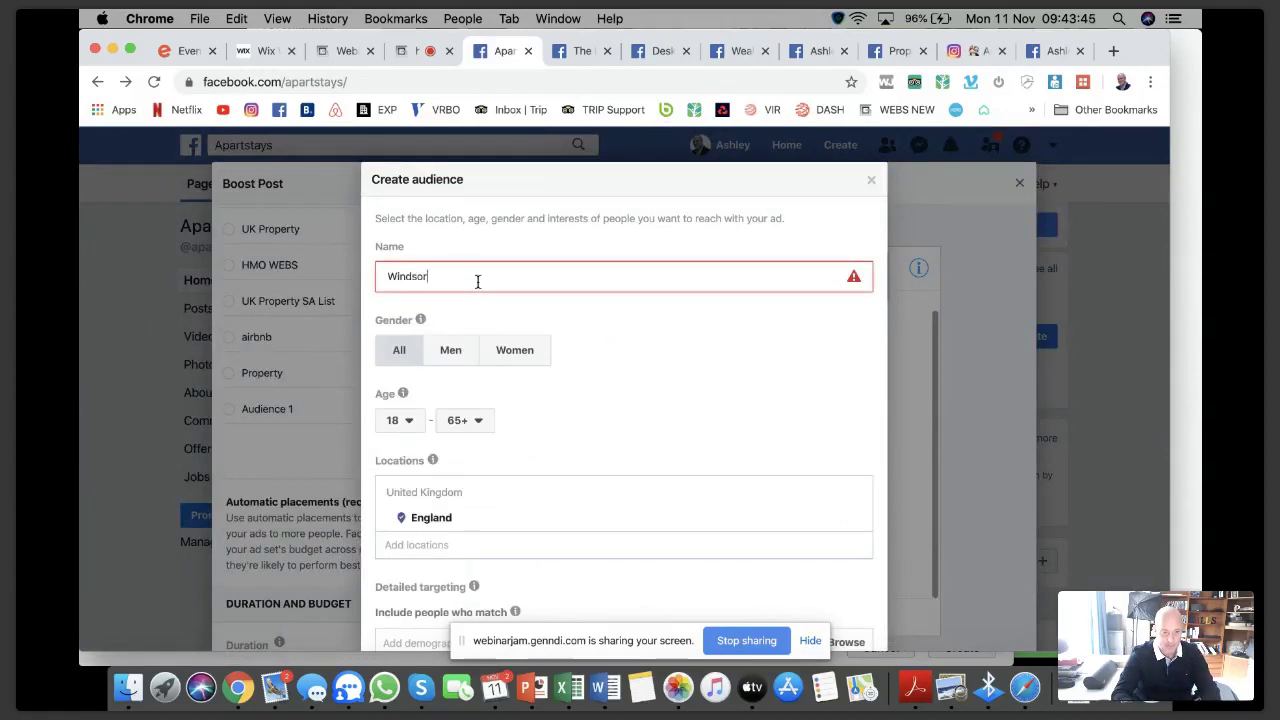
pyautogui.write(' No1')
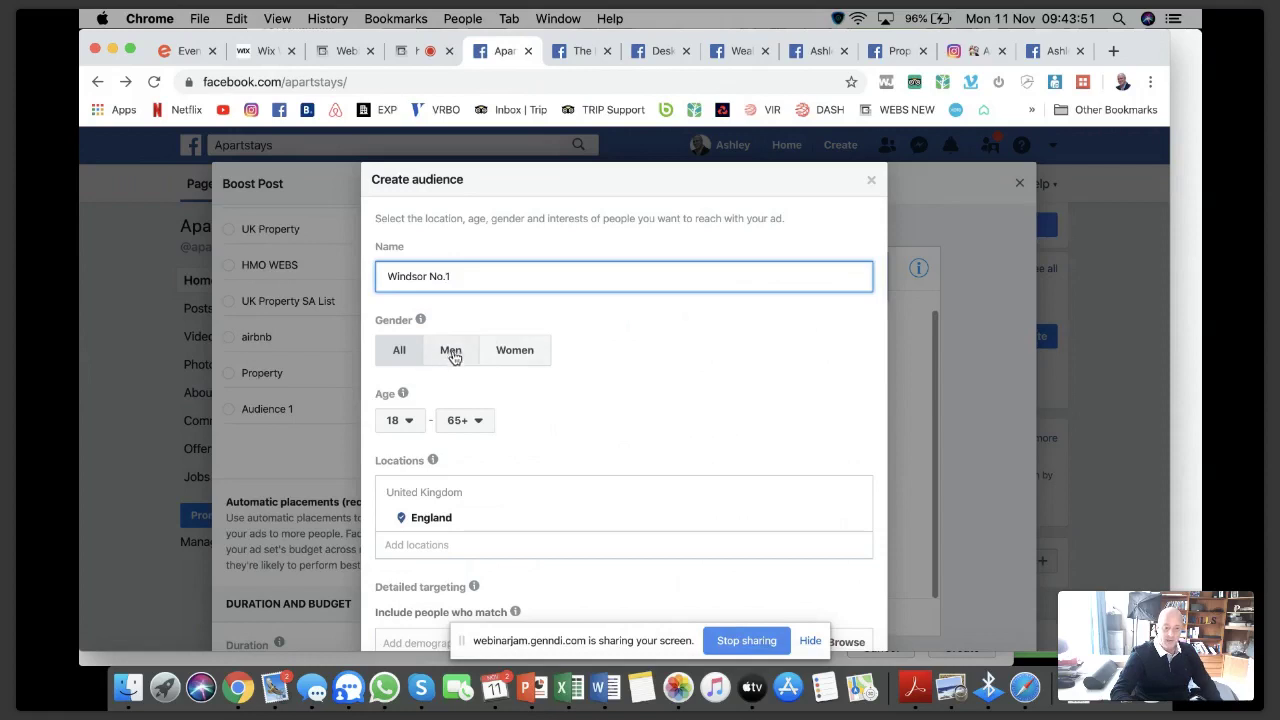
# Step: Set the new audience's minimum age to 22
pyautogui.click(412, 424)
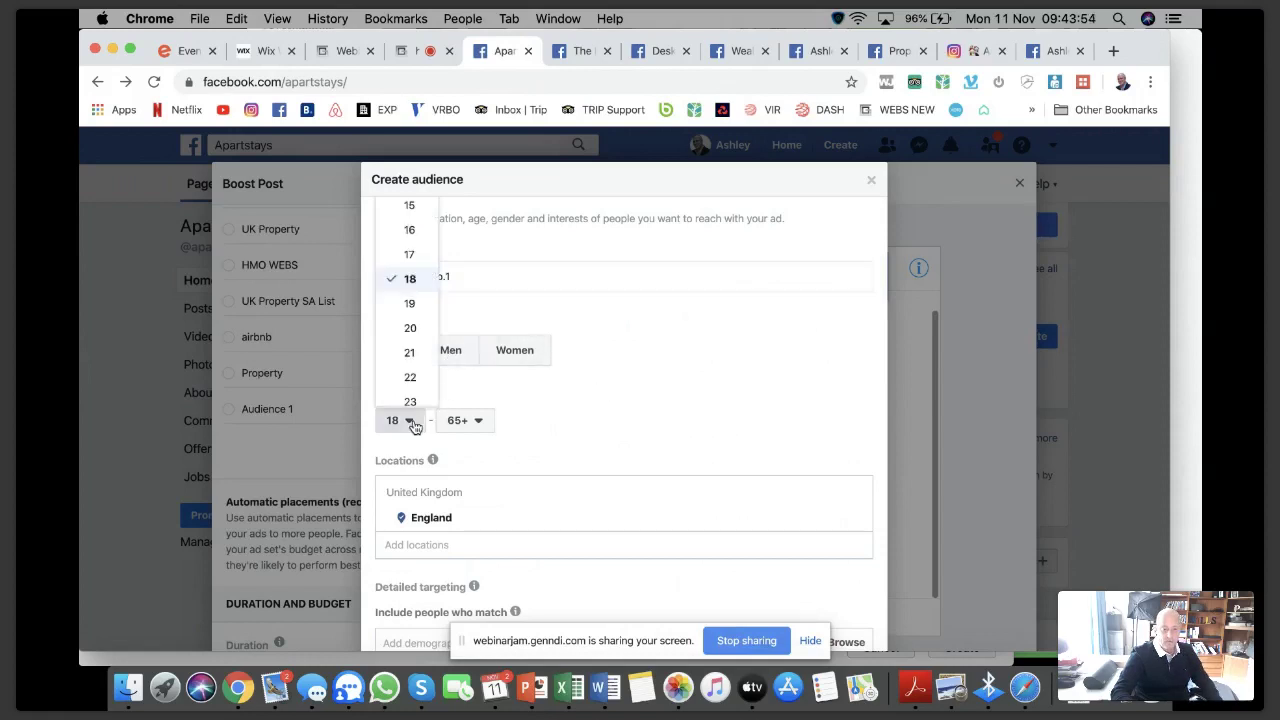
pyautogui.click(415, 384)
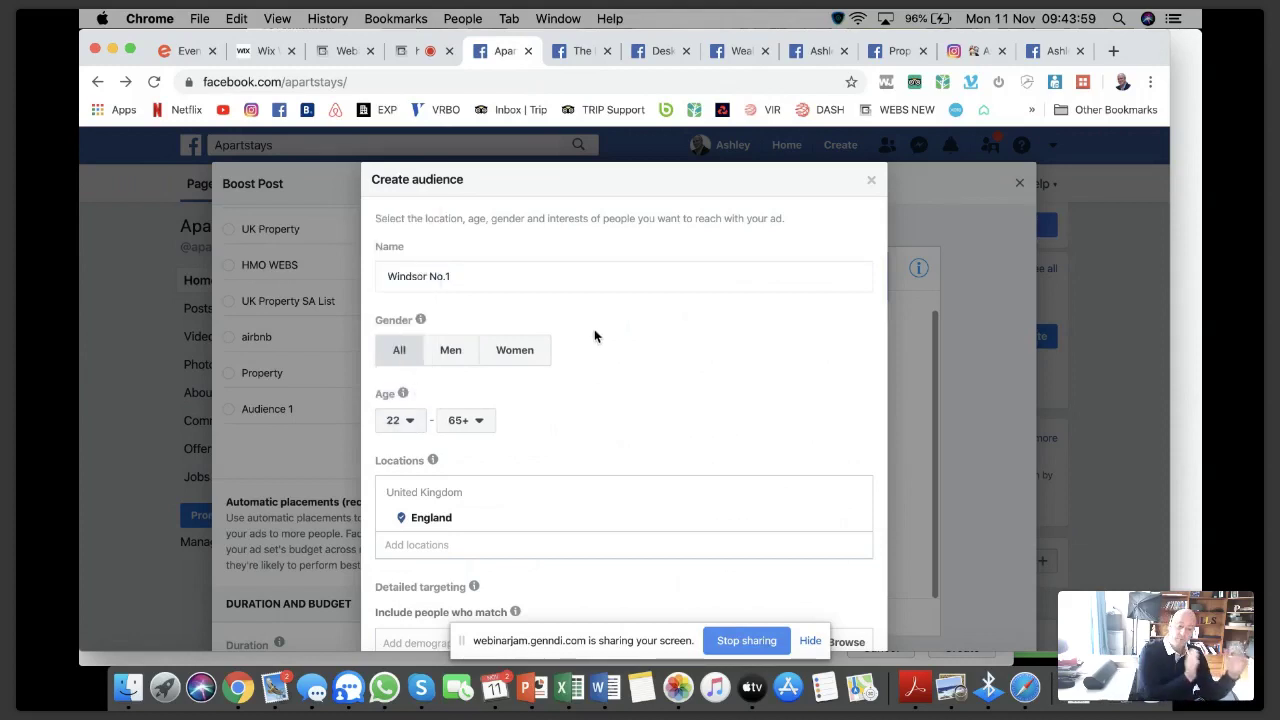
pyautogui.scroll(-1, 634, 366)
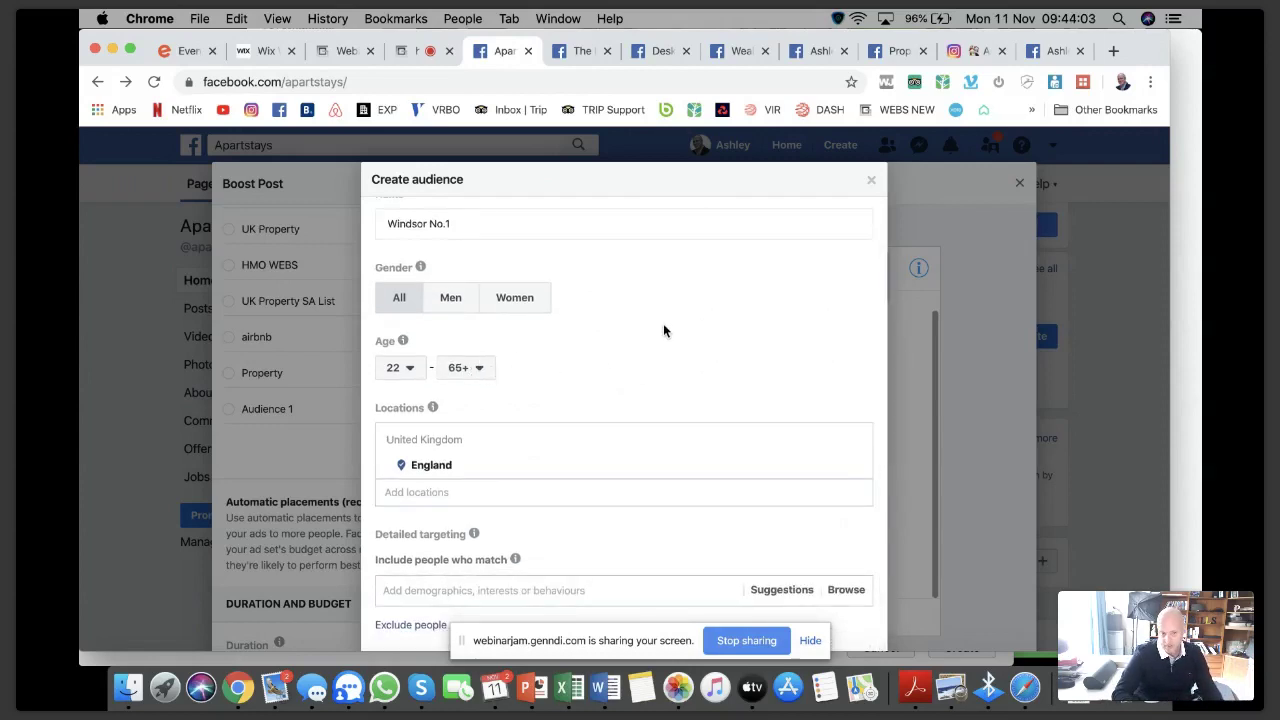
pyautogui.click(410, 368)
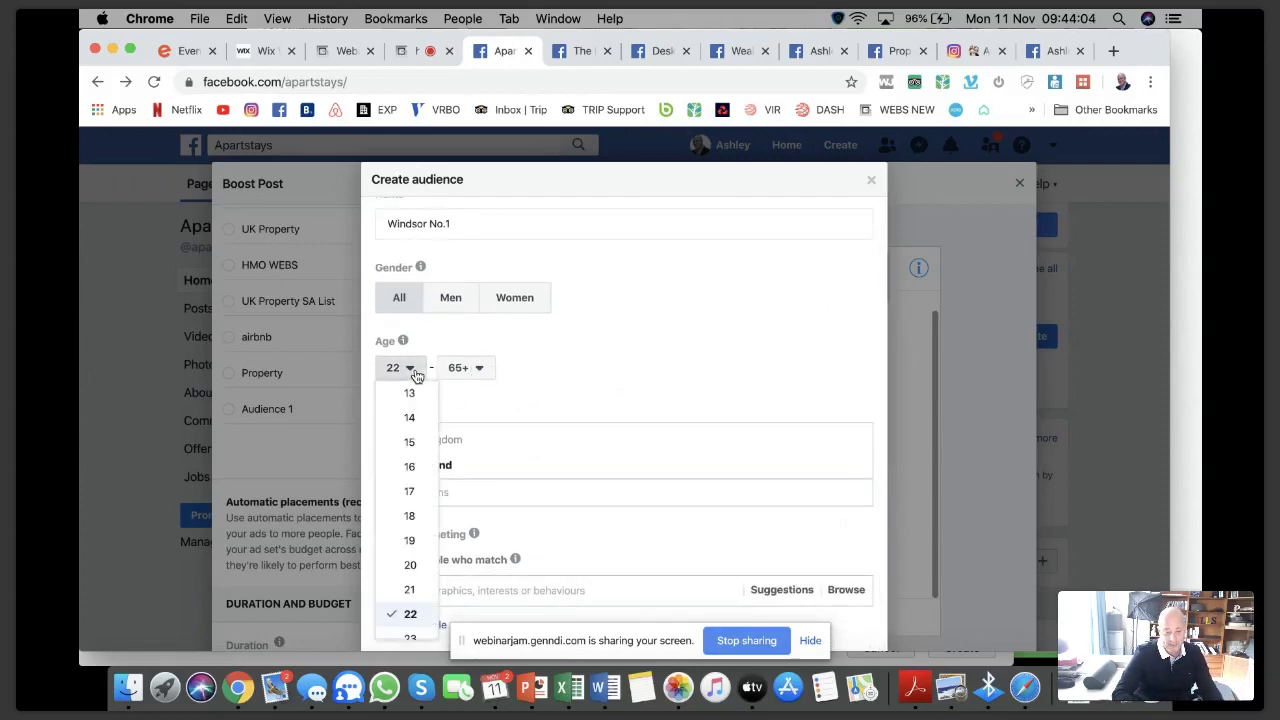
pyautogui.click(616, 349)
pyautogui.scroll(-1, 630, 348)
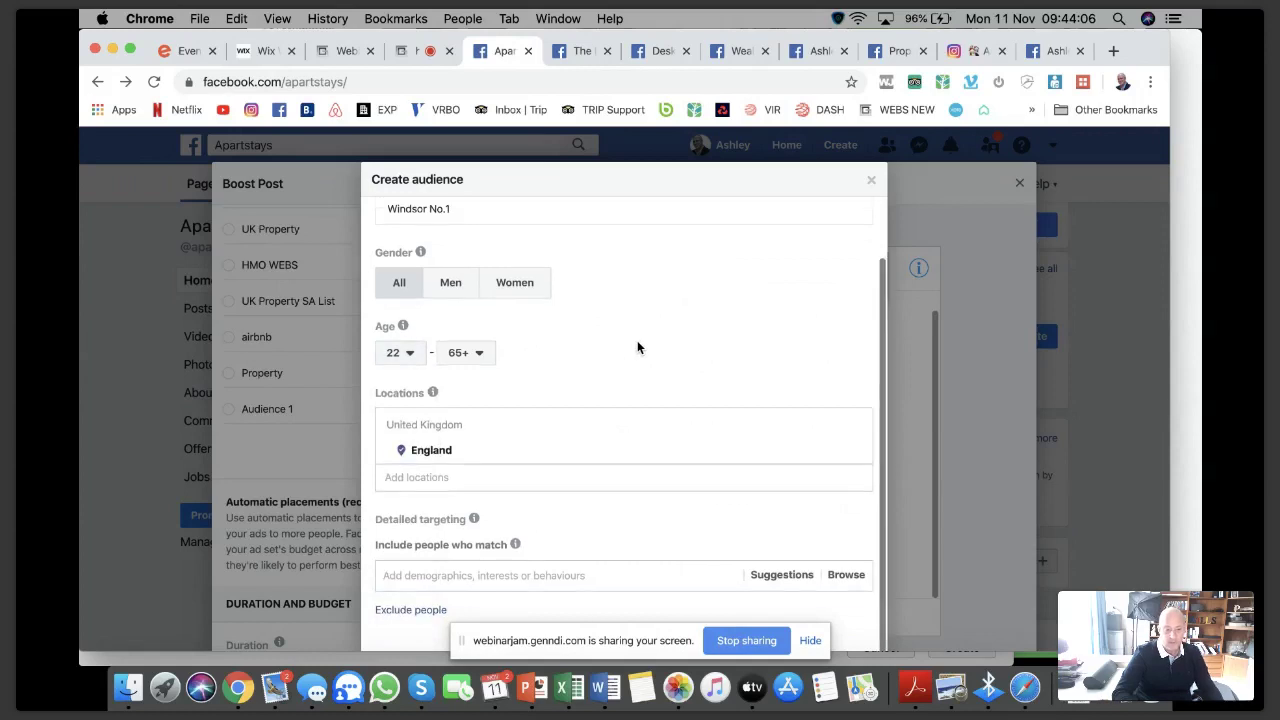
# Step: Add the country China to the audience's locations alongside England
pyautogui.click(447, 477)
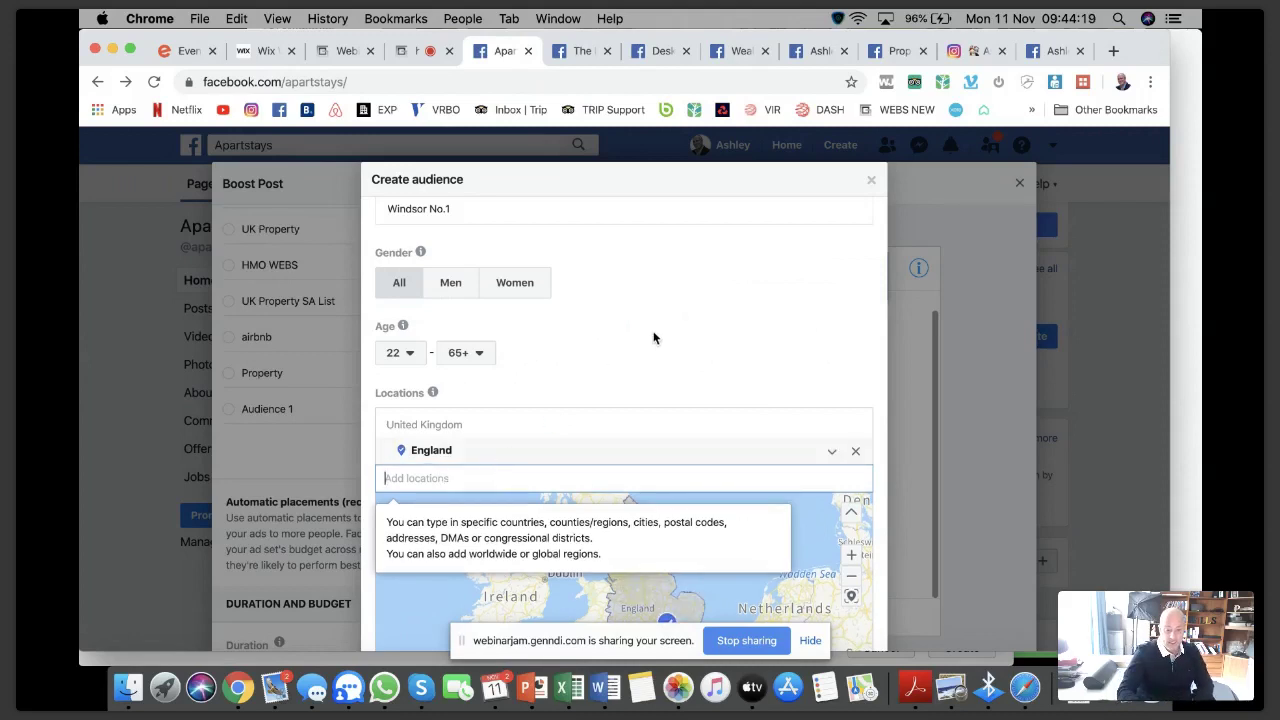
pyautogui.click(481, 483)
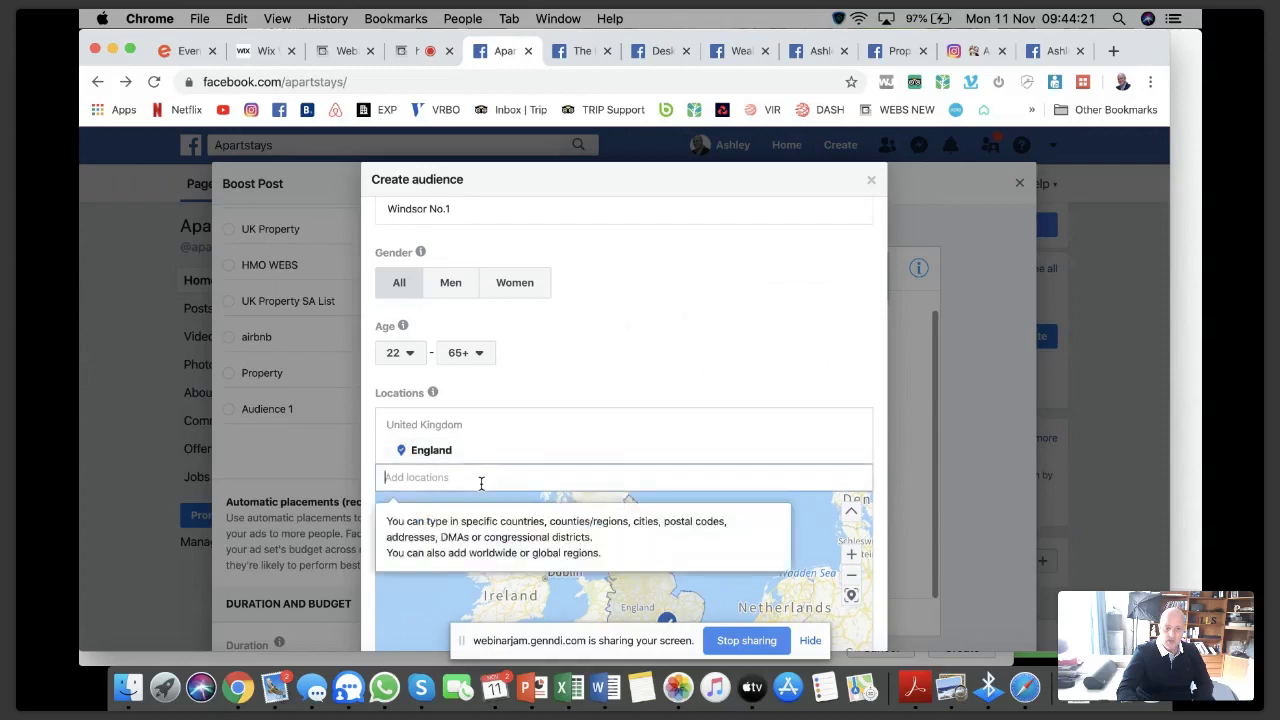
pyautogui.write('china')
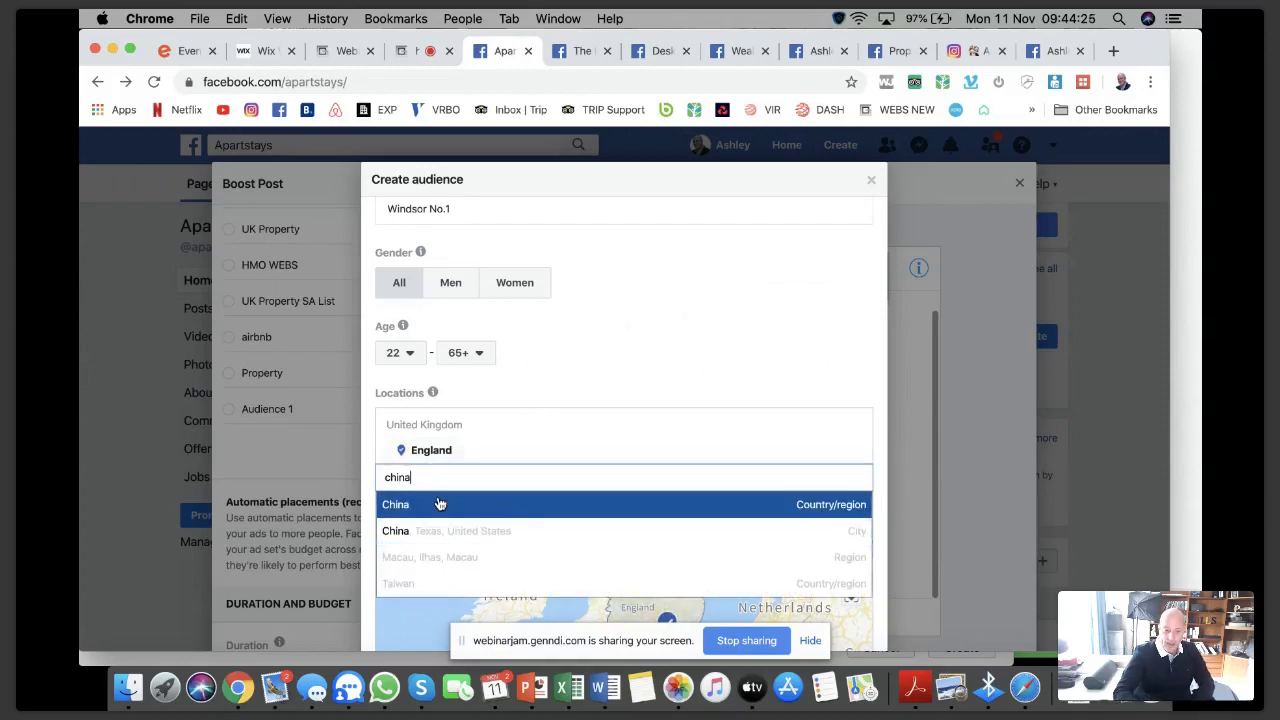
pyautogui.click(433, 505)
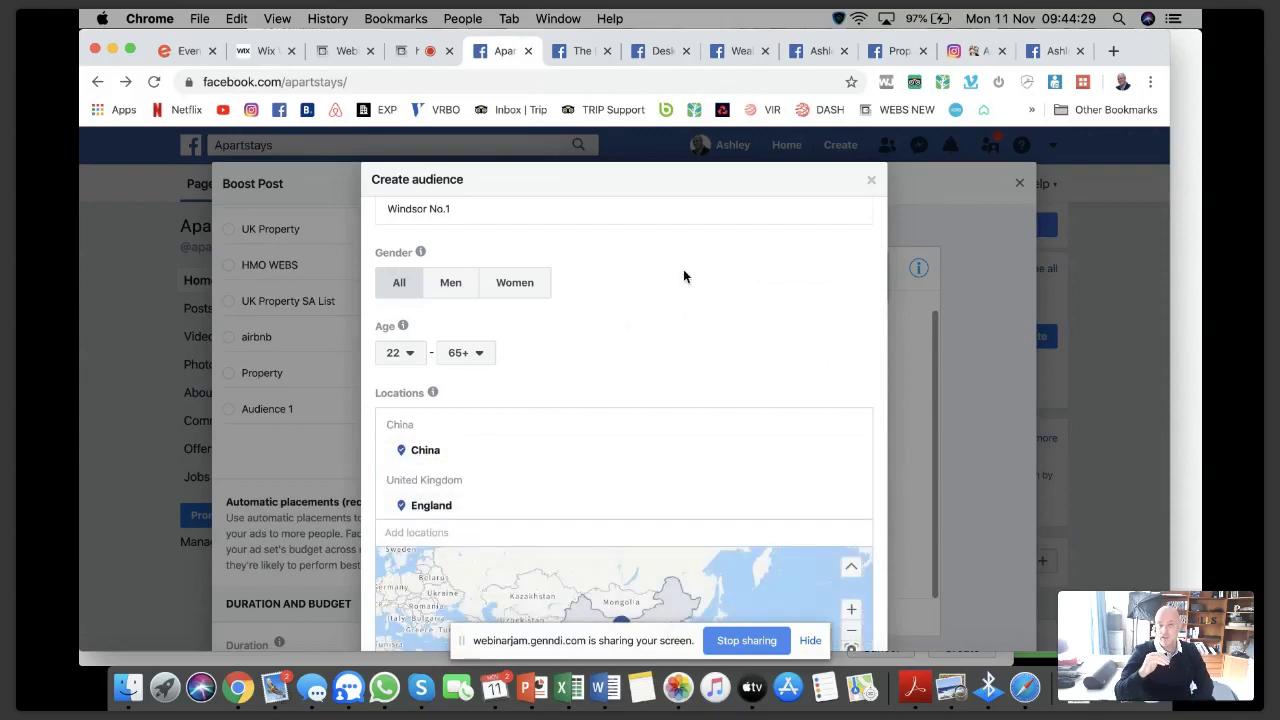
# Step: Search the locations for "nede" and add the country Netherlands to the audience
pyautogui.scroll(-5, 728, 266)
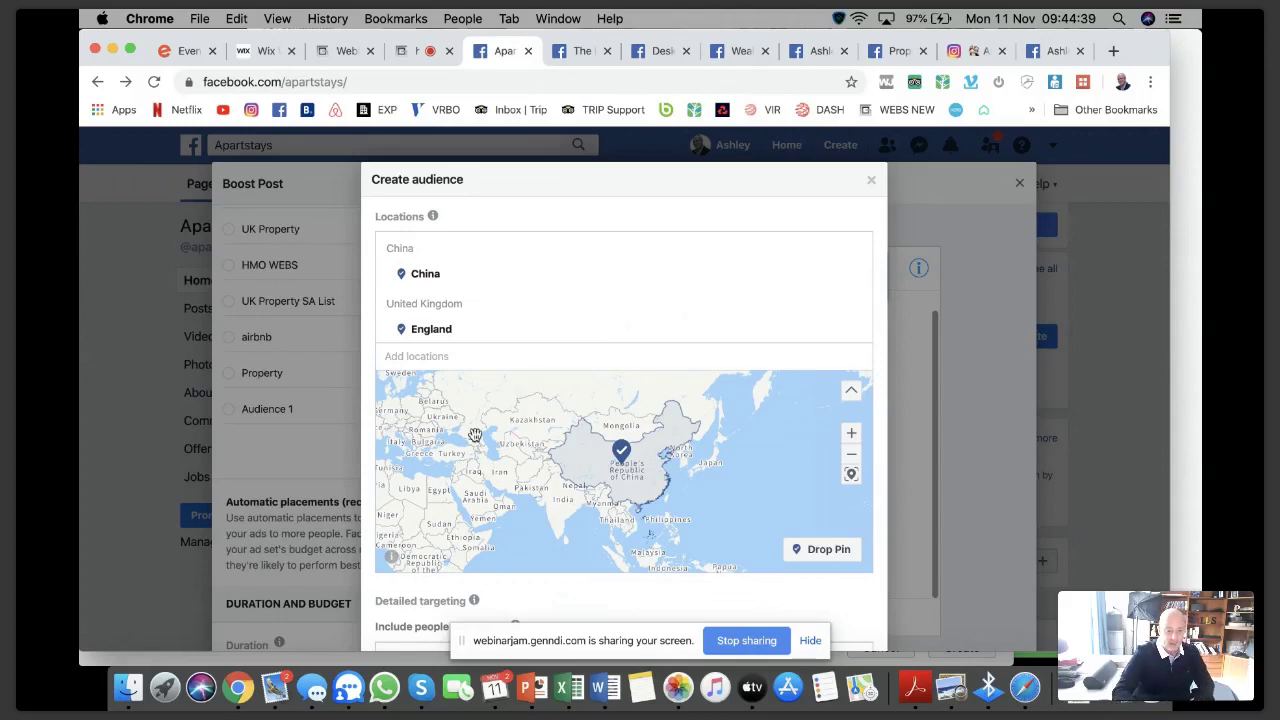
pyautogui.click(445, 361)
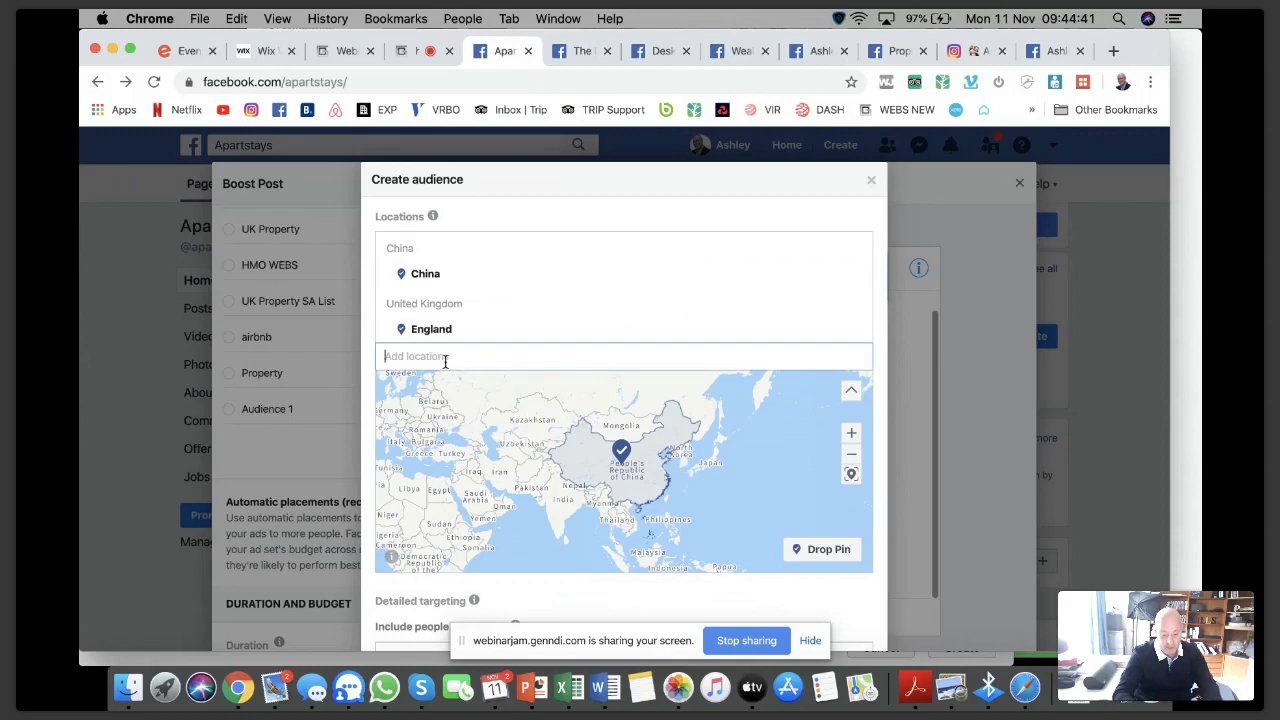
pyautogui.write('neo')
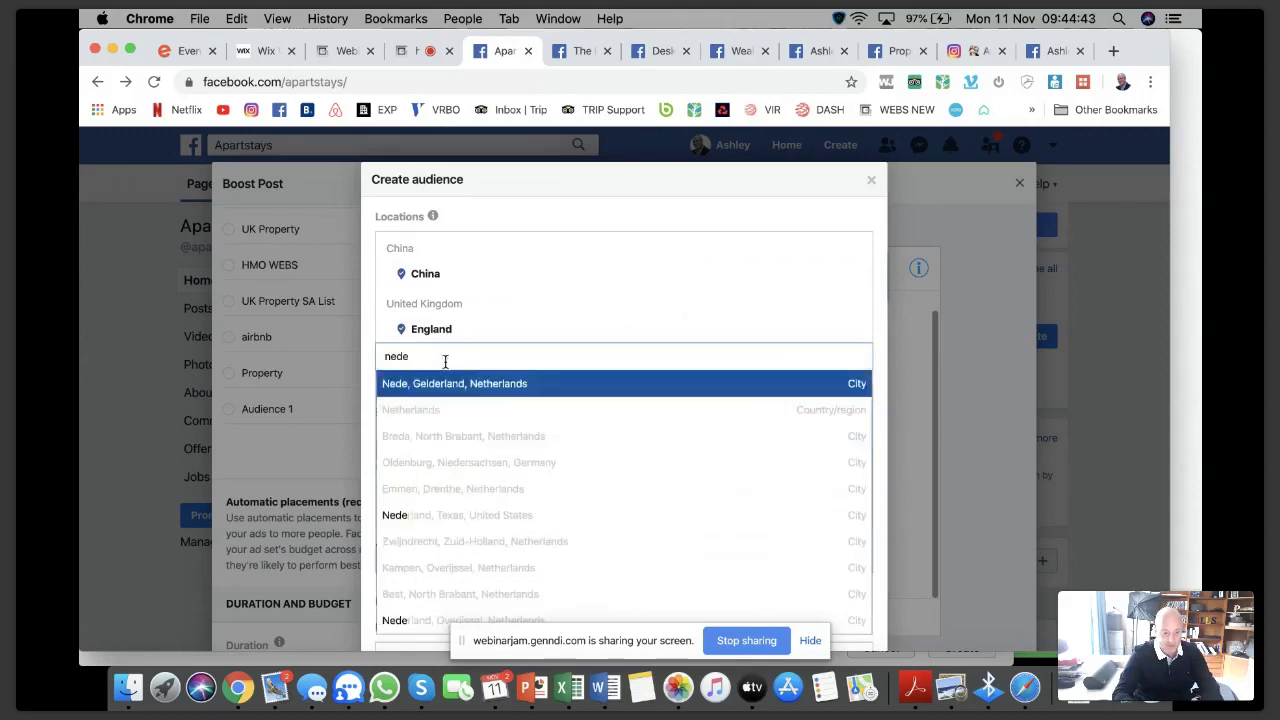
pyautogui.click(414, 410)
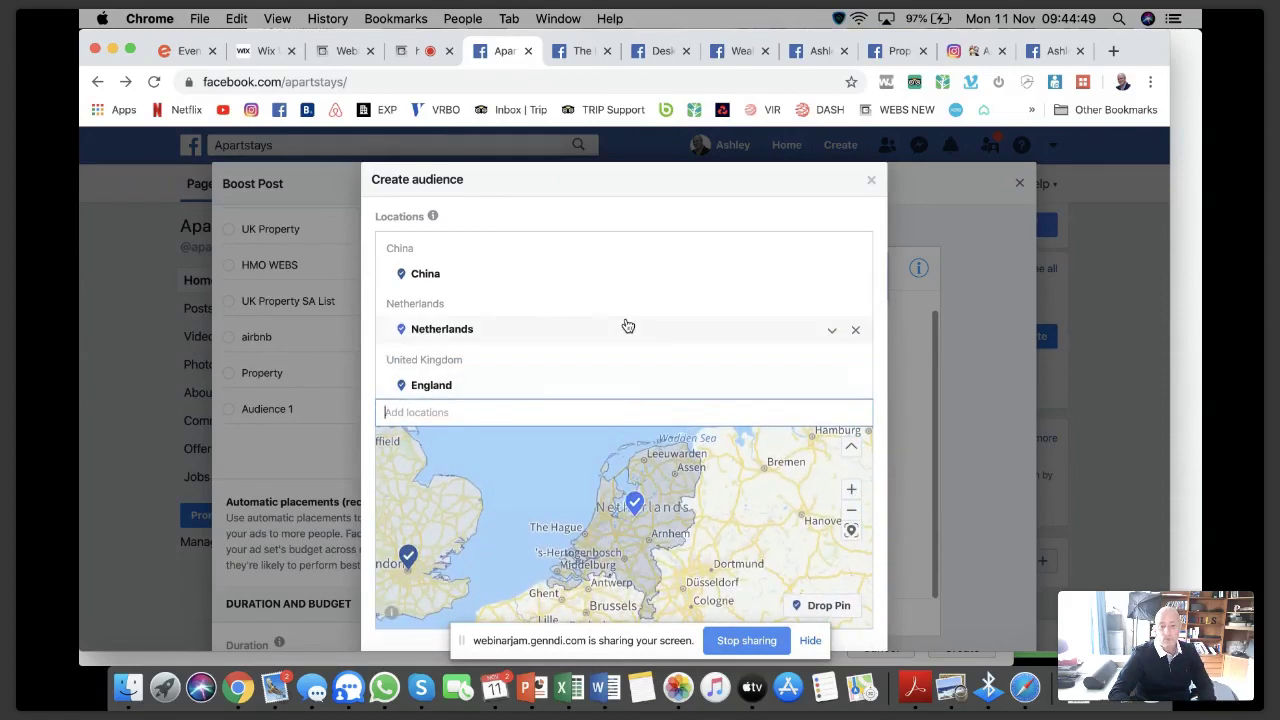
# Step: Search detailed targeting for "accommodation" and include people interested in "Cheap Holiday Accommodation"
pyautogui.scroll(-3, 626, 325)
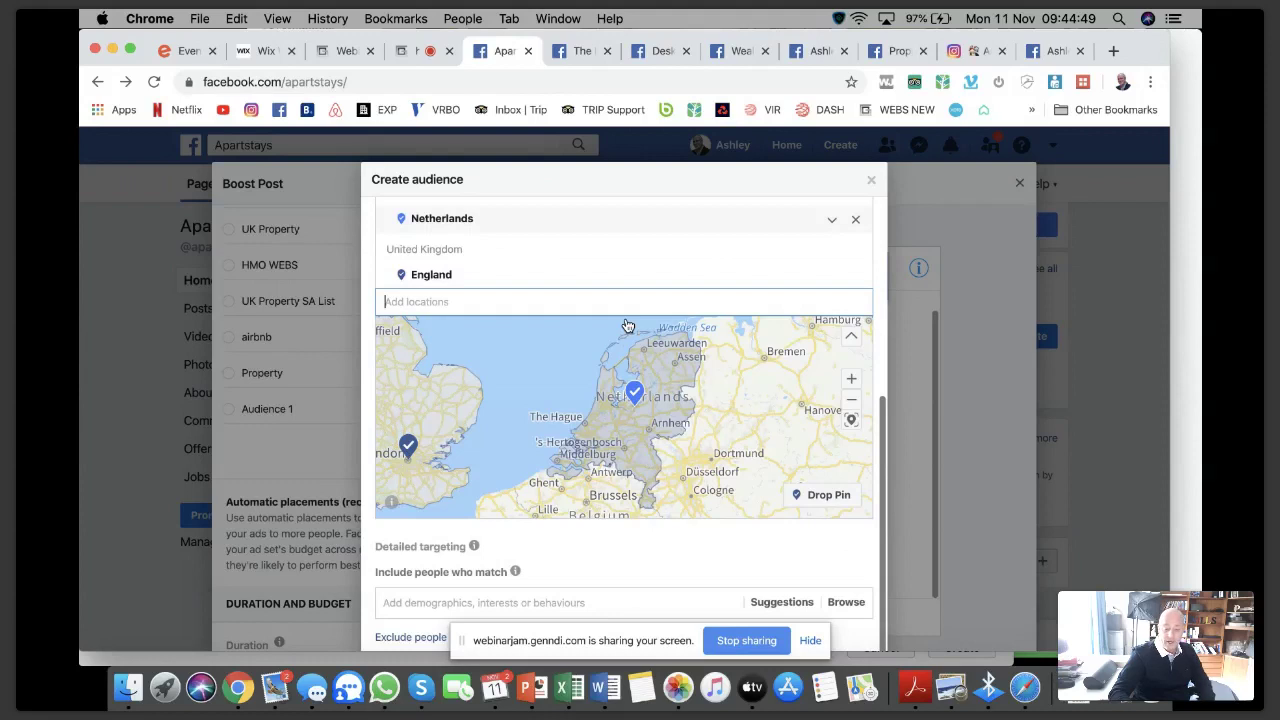
pyautogui.scroll(-1, 610, 450)
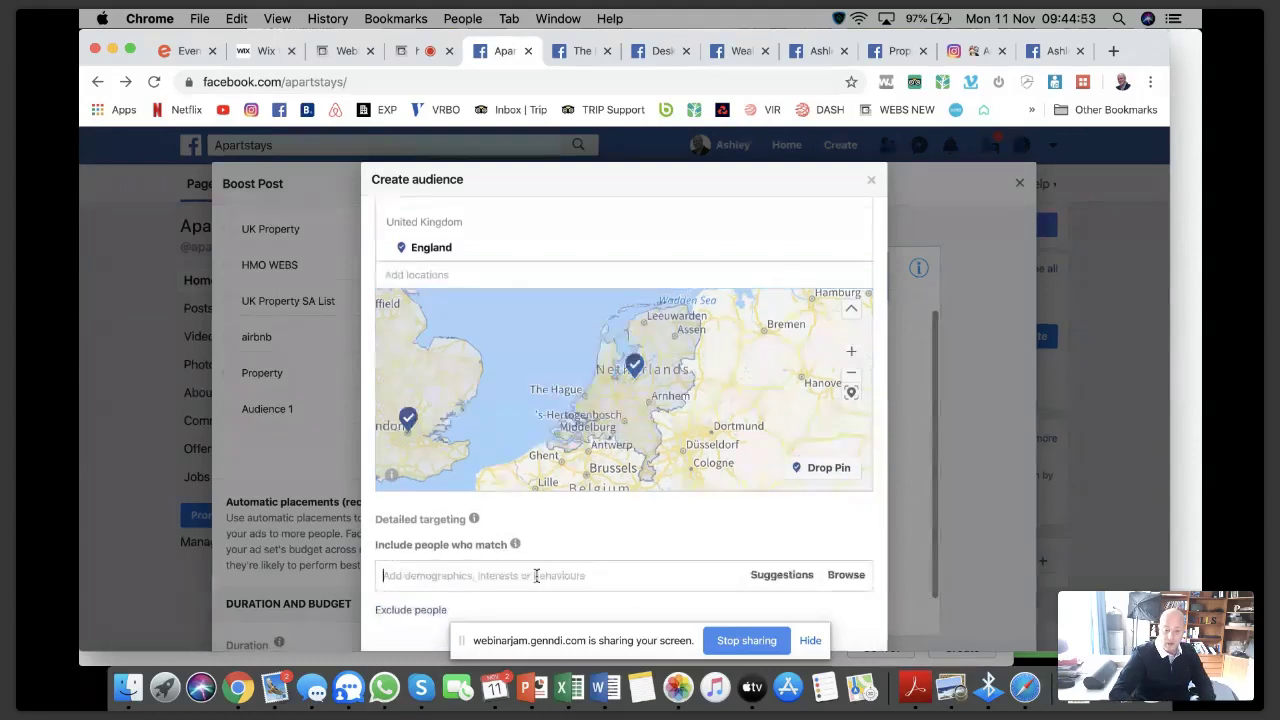
pyautogui.click(597, 578)
pyautogui.write('a')
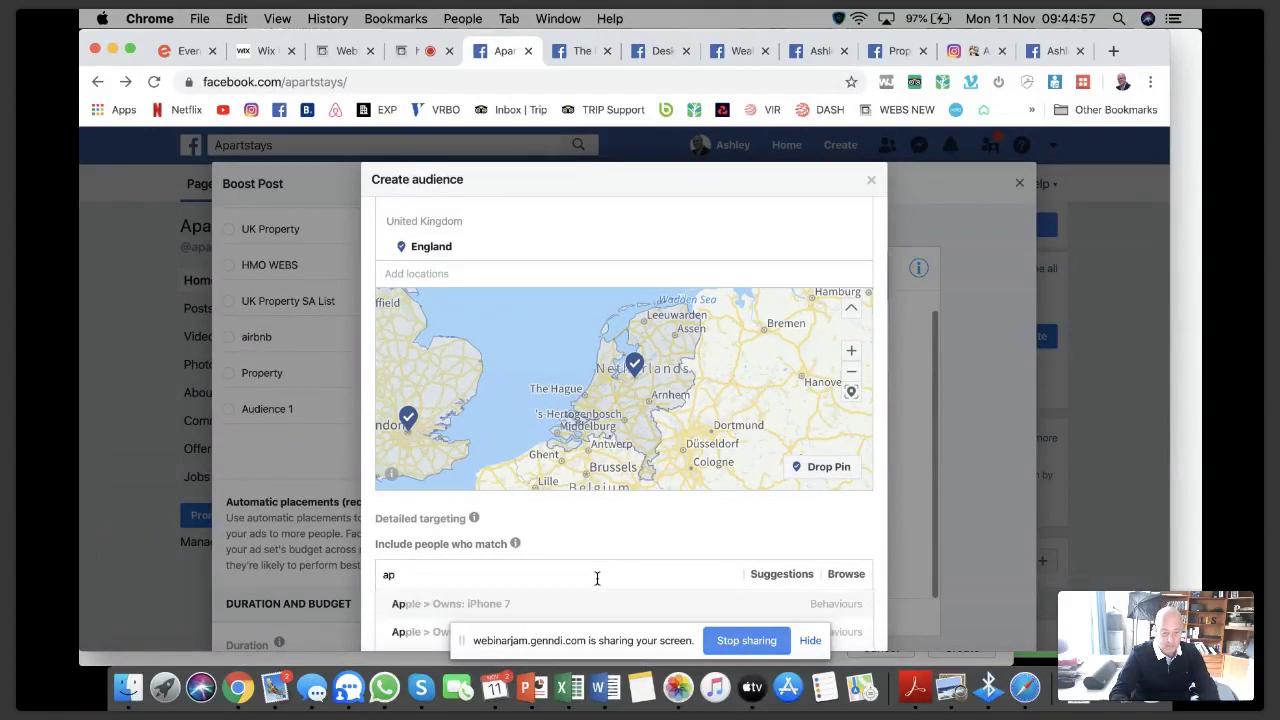
pyautogui.write('ccommodation')
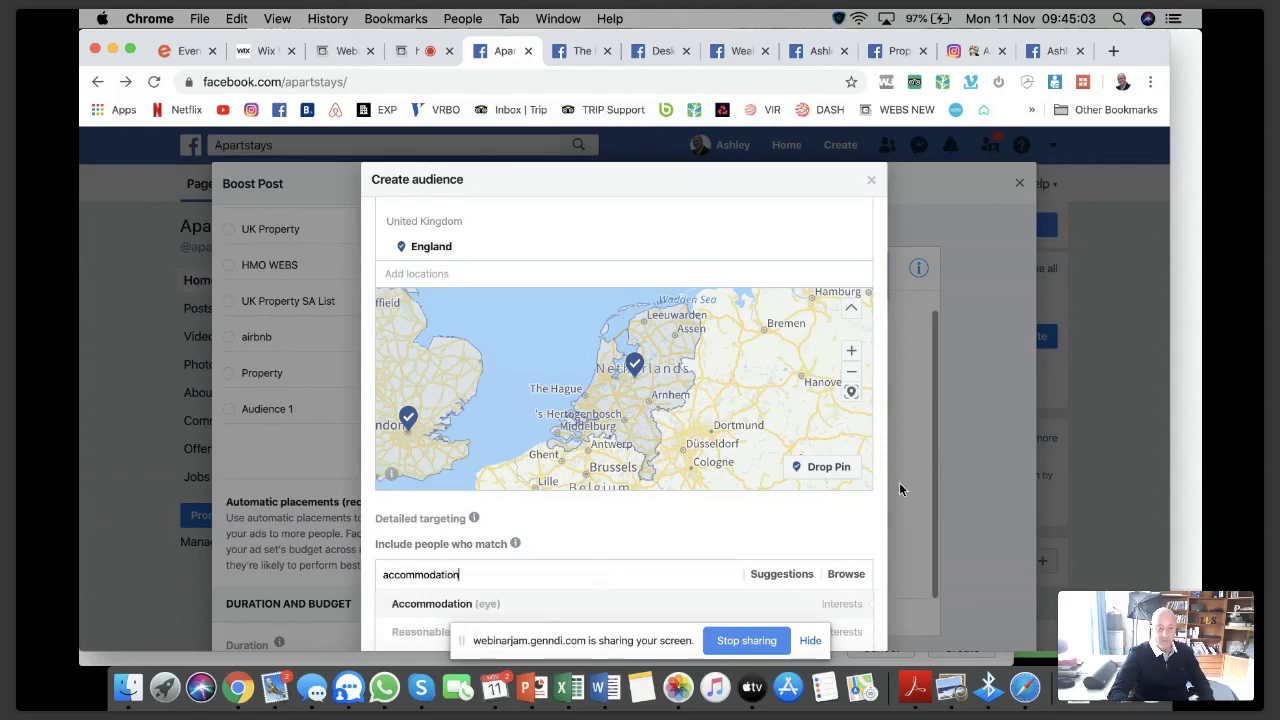
pyautogui.scroll(-3, 899, 482)
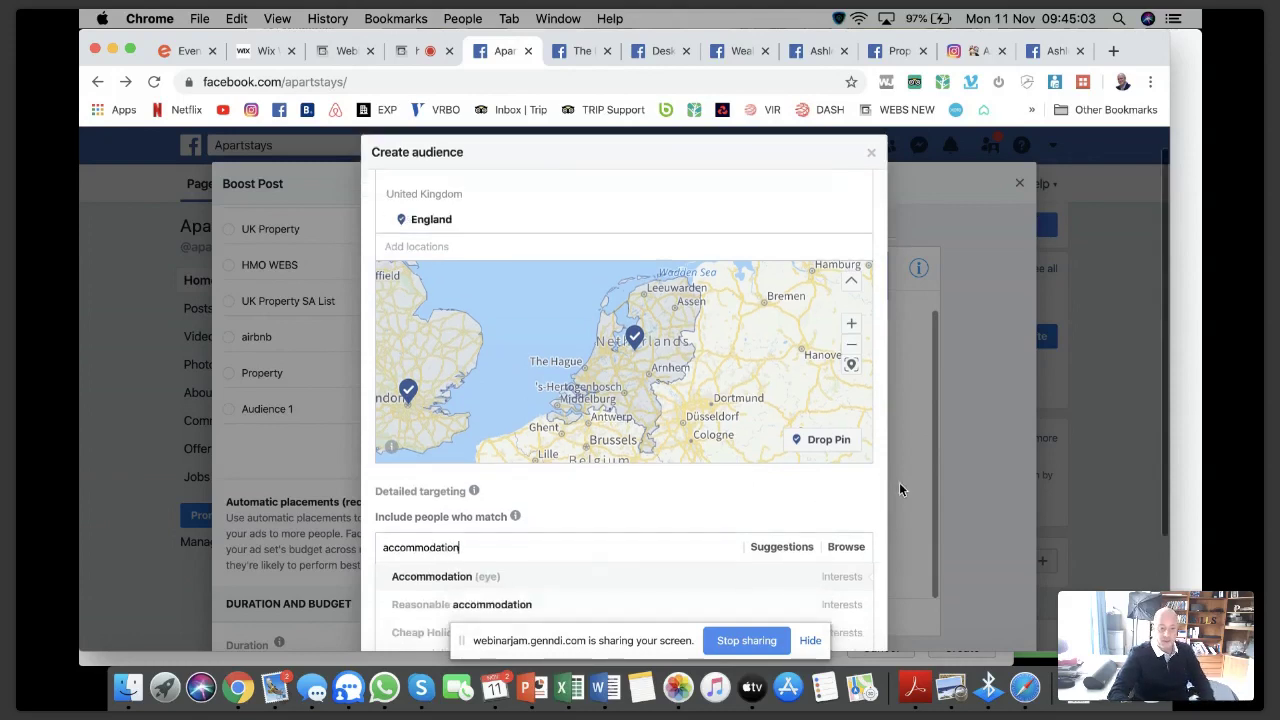
pyautogui.scroll(-1, 899, 482)
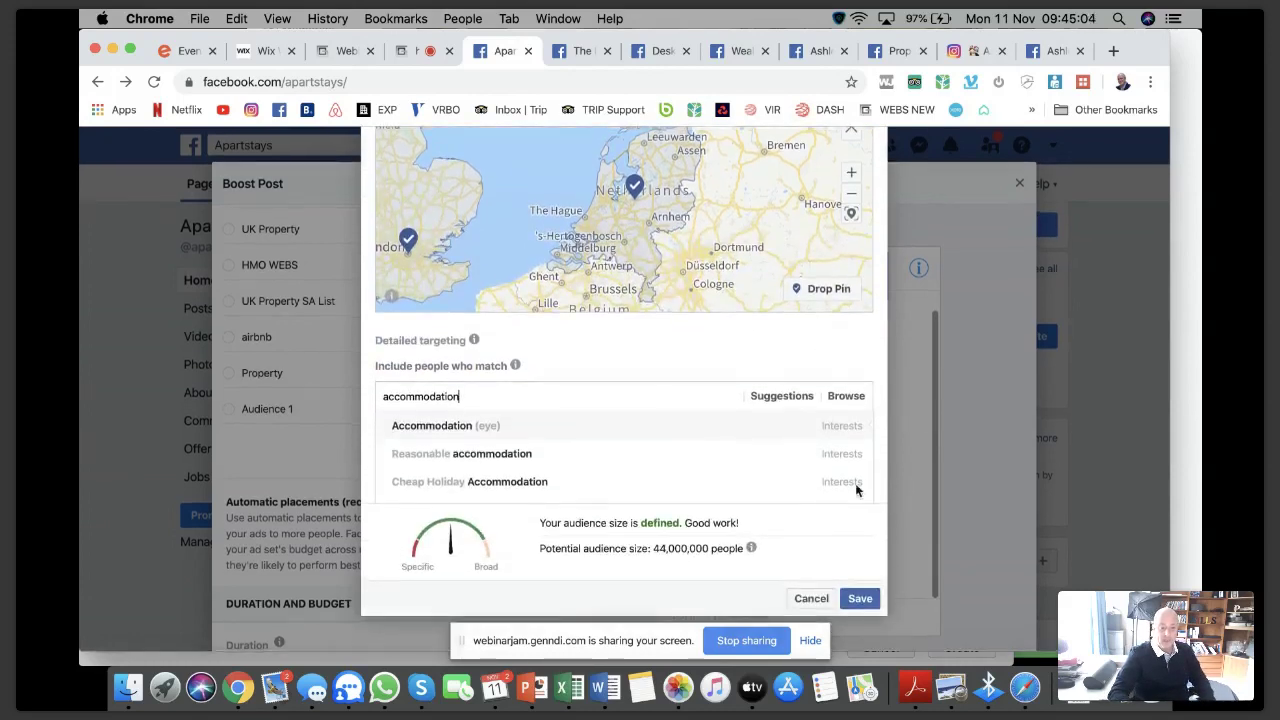
pyautogui.click(519, 486)
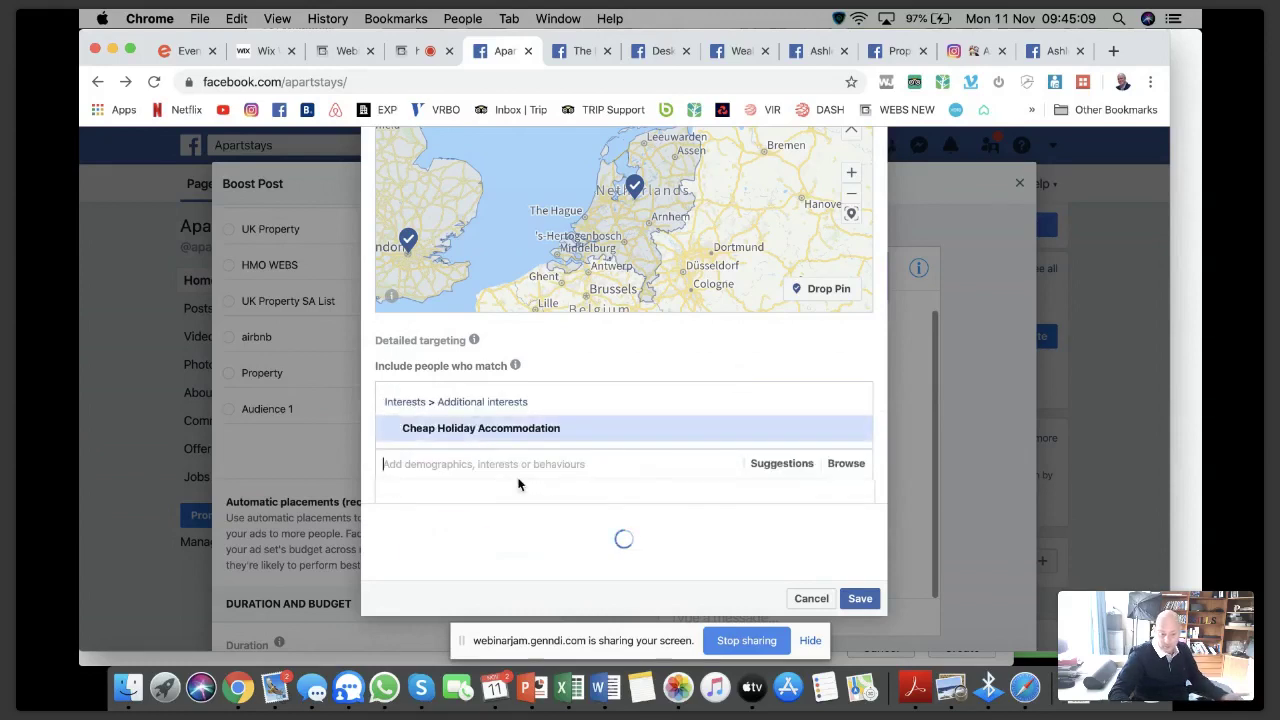
# Step: Include people interested in Holiday and Tourism from the detailed targeting suggestions
pyautogui.click(774, 463)
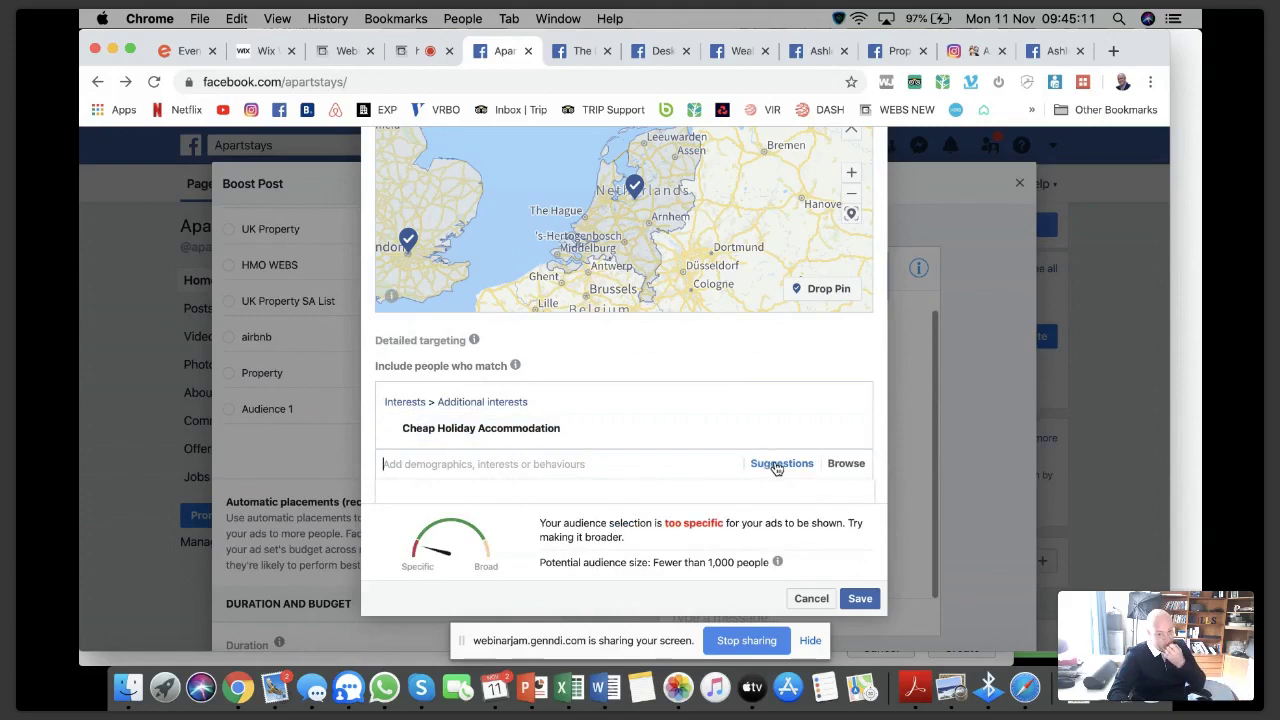
pyautogui.scroll(-5, 745, 428)
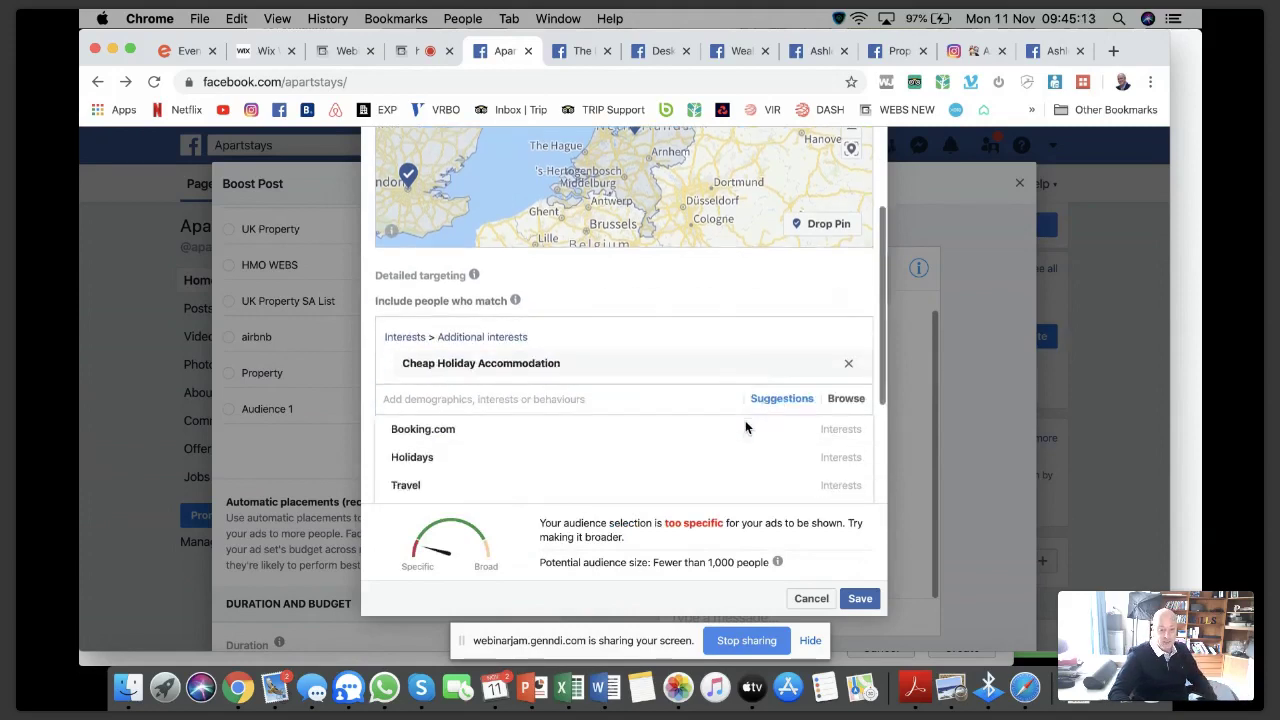
pyautogui.scroll(2, 697, 443)
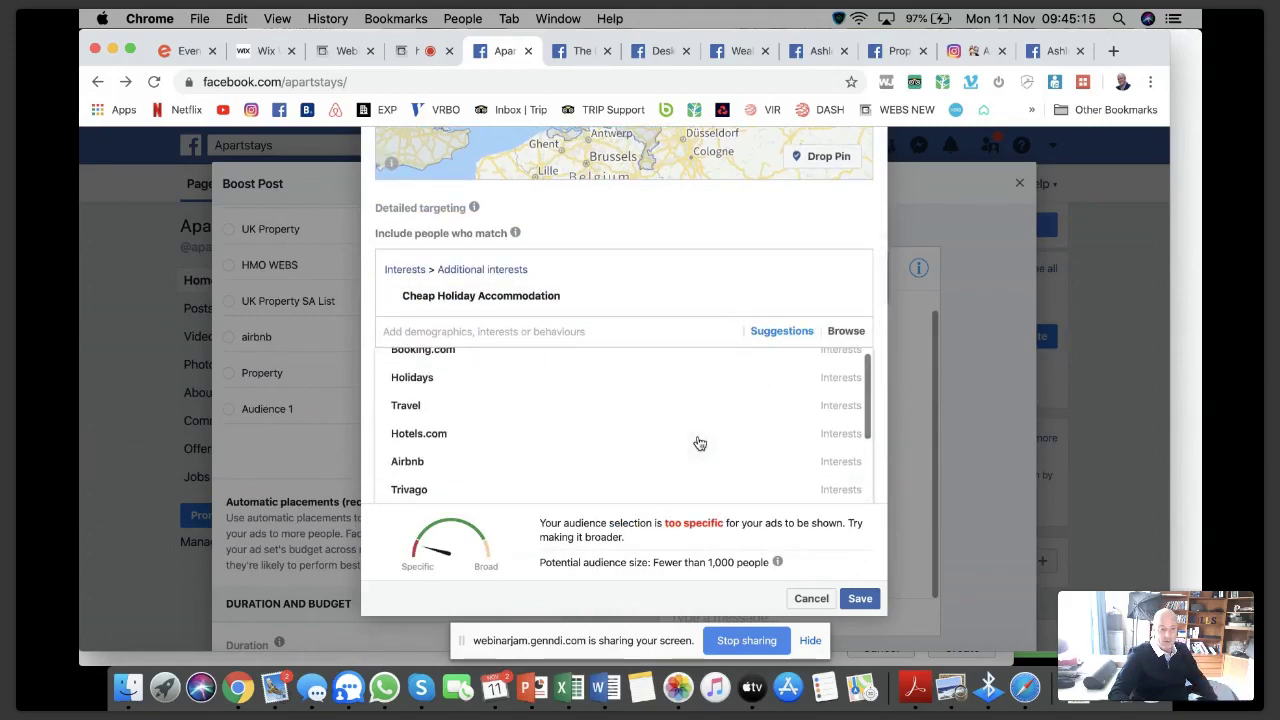
pyautogui.scroll(-2, 697, 443)
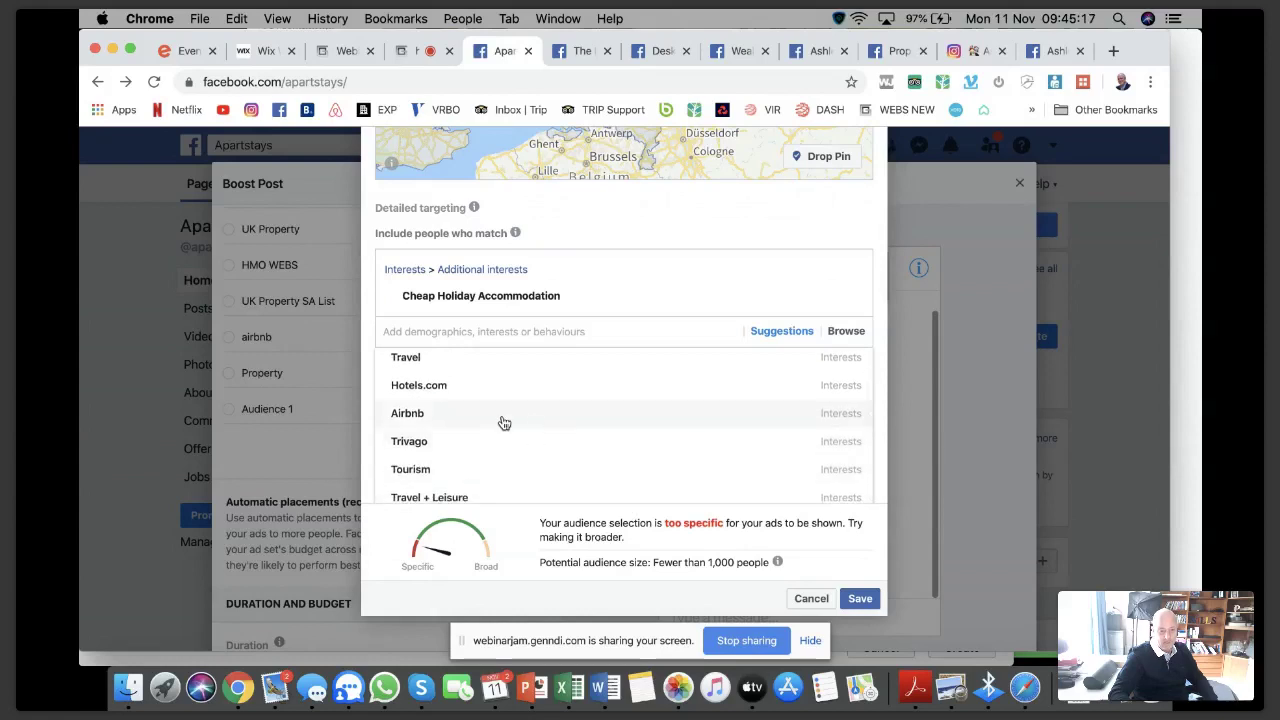
pyautogui.scroll(-2, 590, 420)
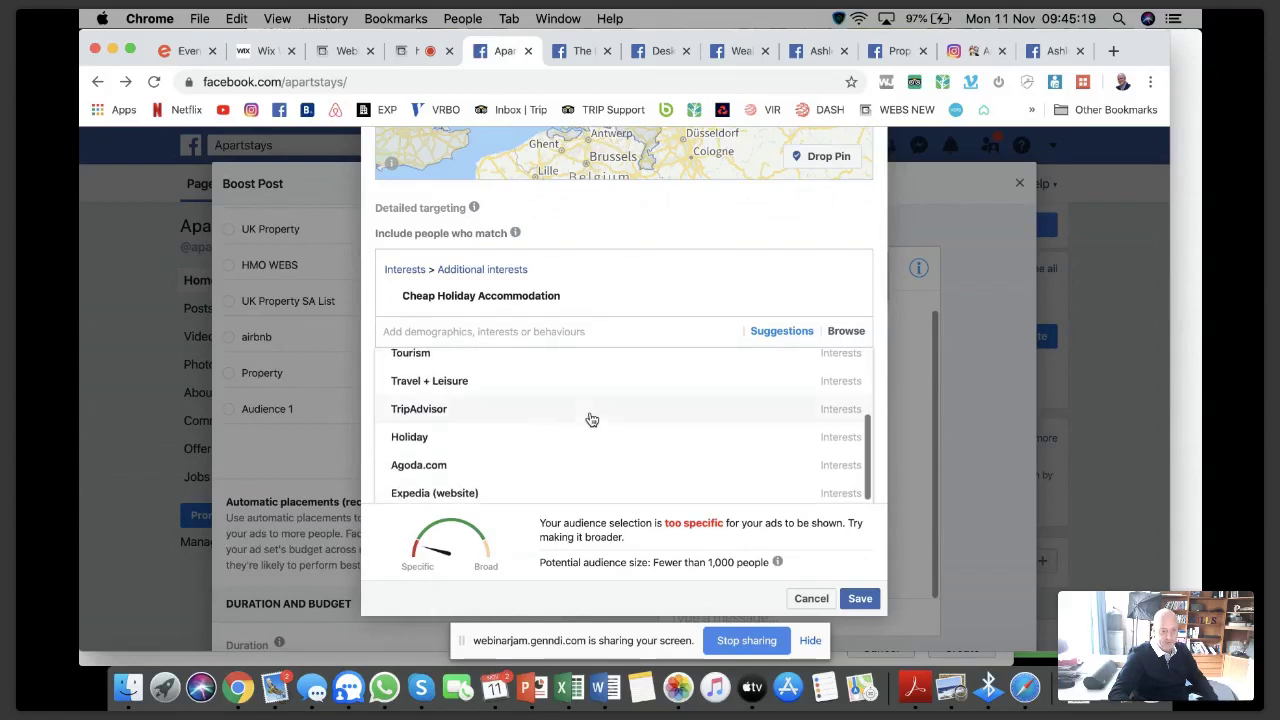
pyautogui.click(593, 437)
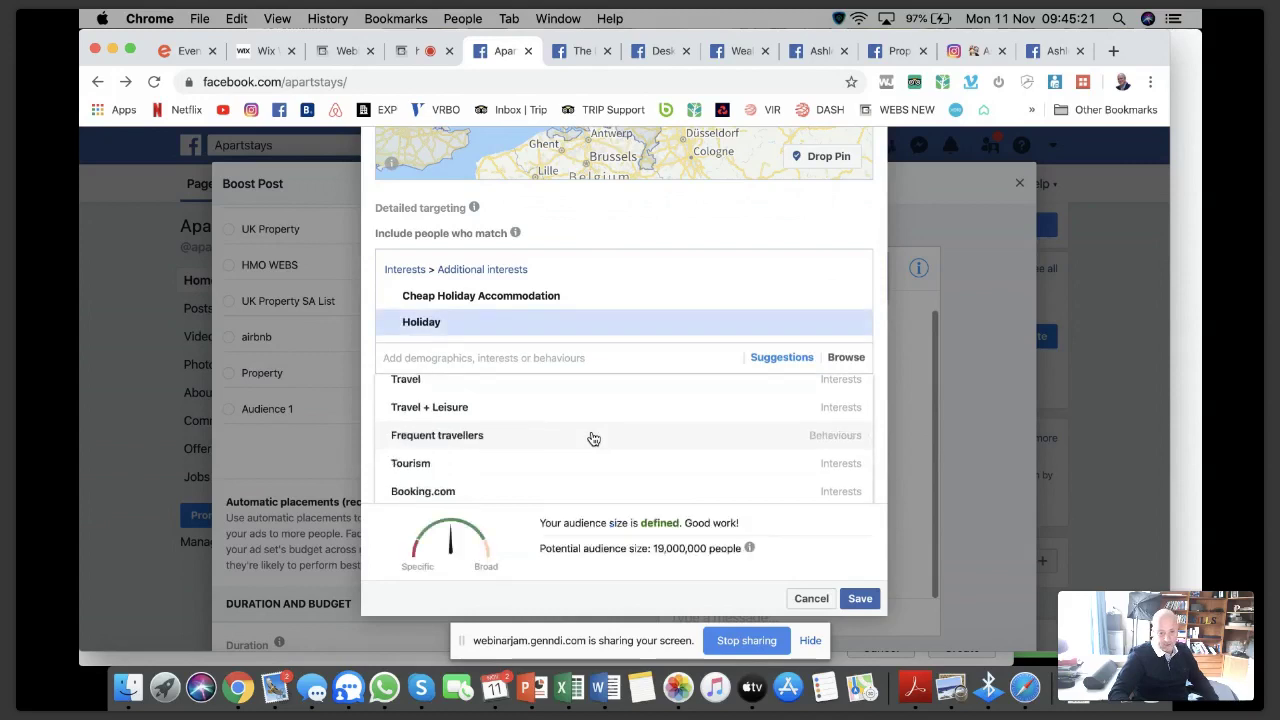
pyautogui.scroll(-1, 686, 446)
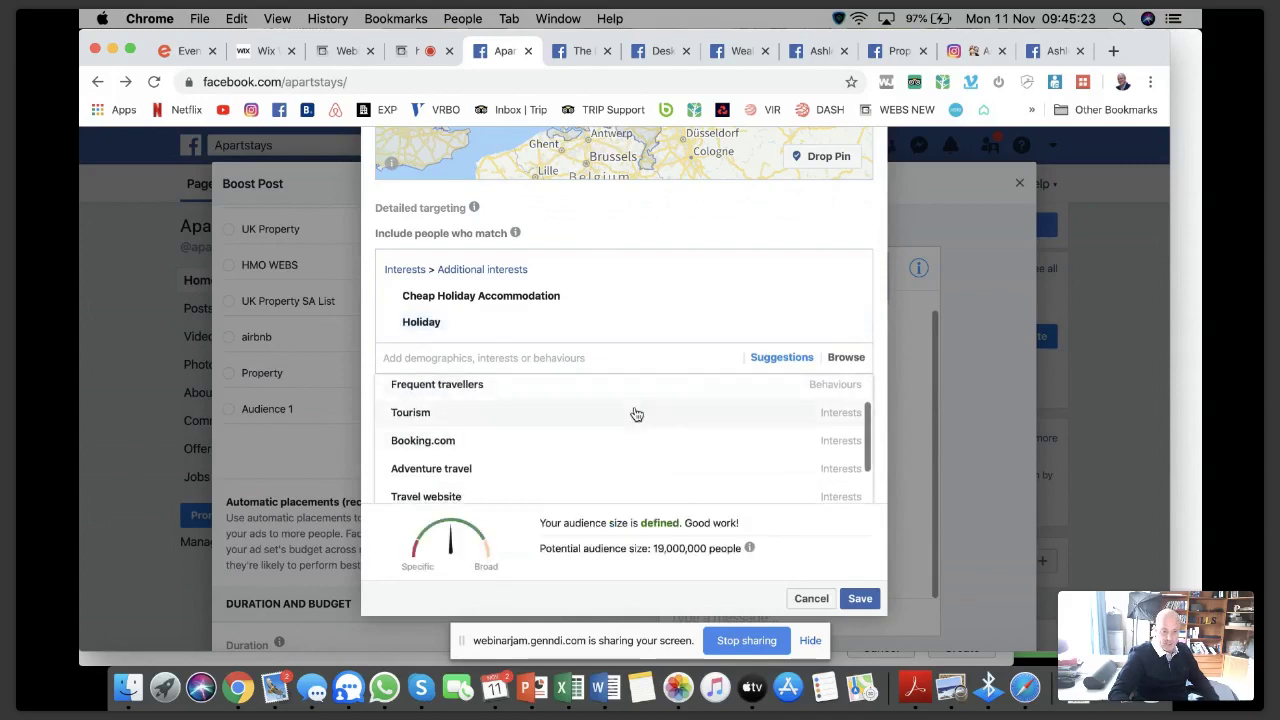
pyautogui.click(634, 414)
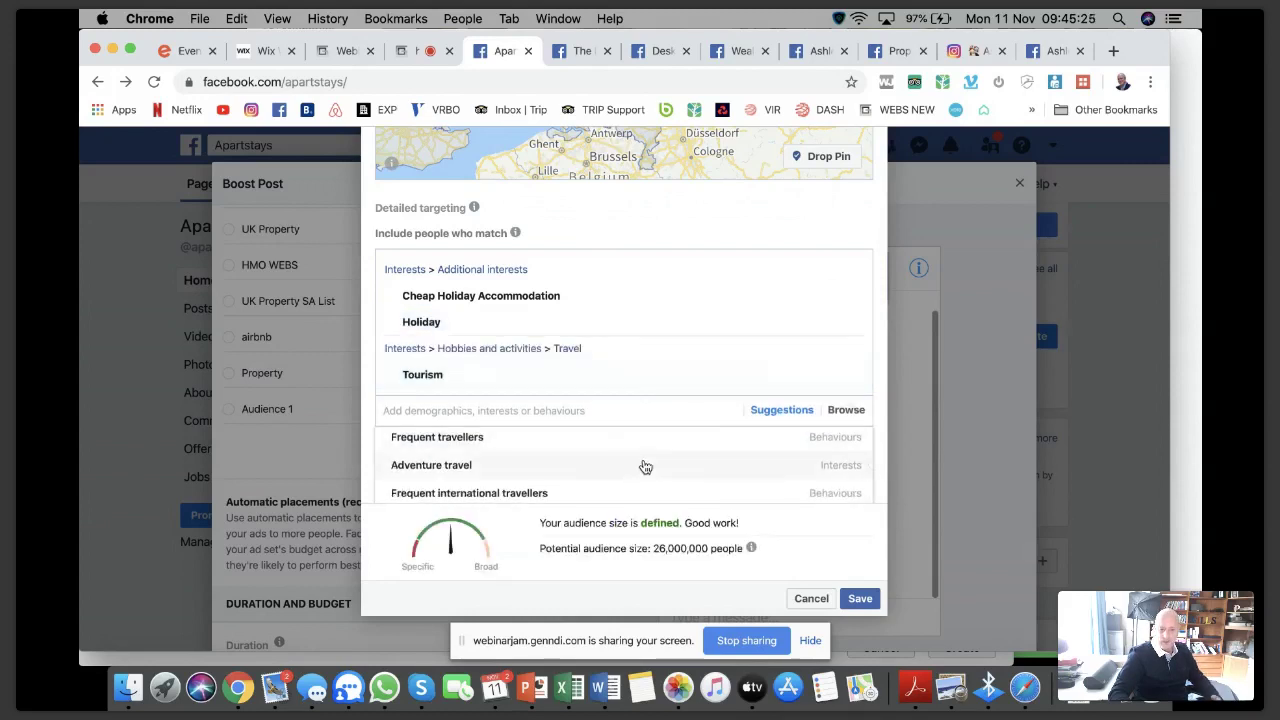
# Step: Add the suggested interest Hotels to the audience's detailed targeting
pyautogui.scroll(-5, 645, 467)
pyautogui.scroll(1, 645, 467)
pyautogui.scroll(-3, 645, 467)
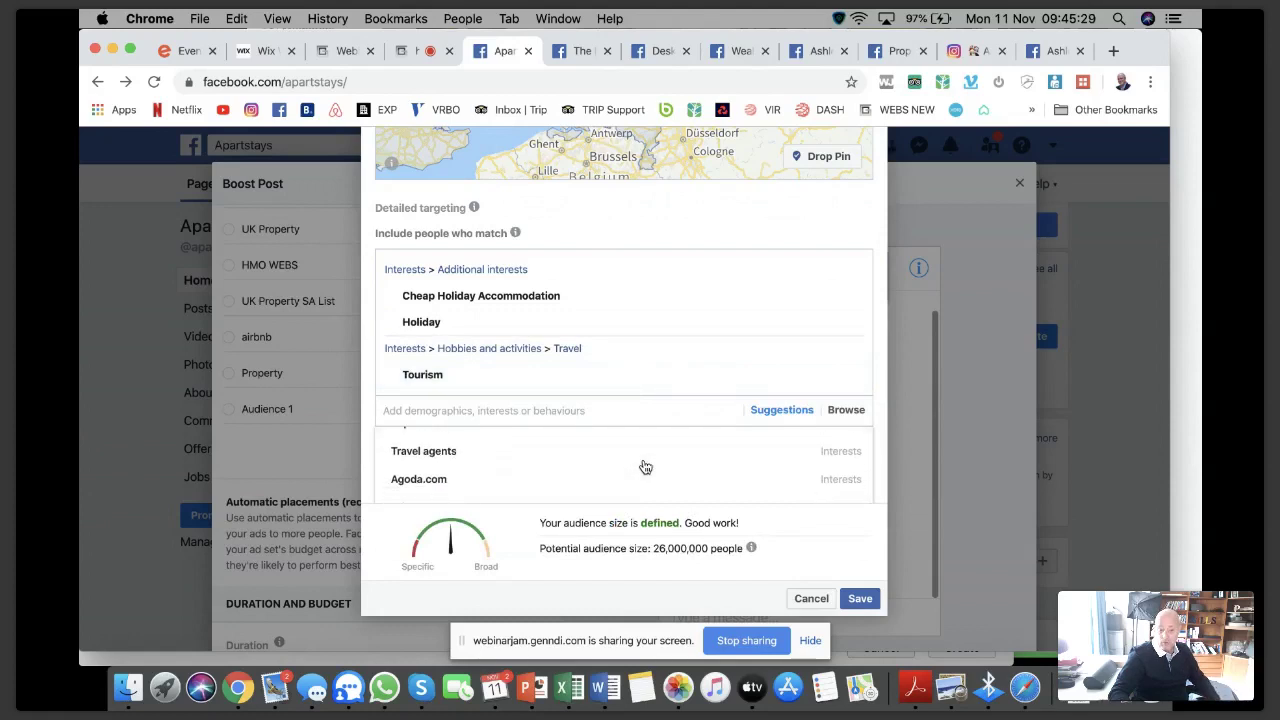
pyautogui.scroll(-2, 666, 470)
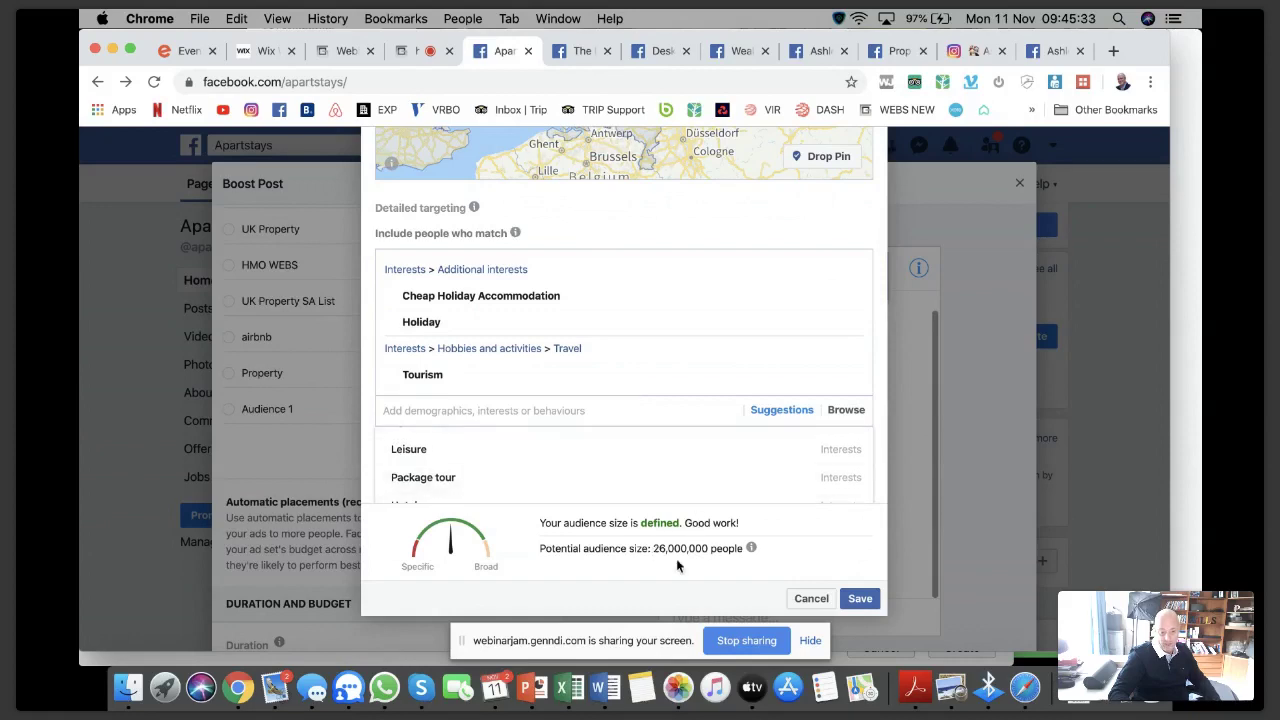
pyautogui.scroll(-2, 598, 486)
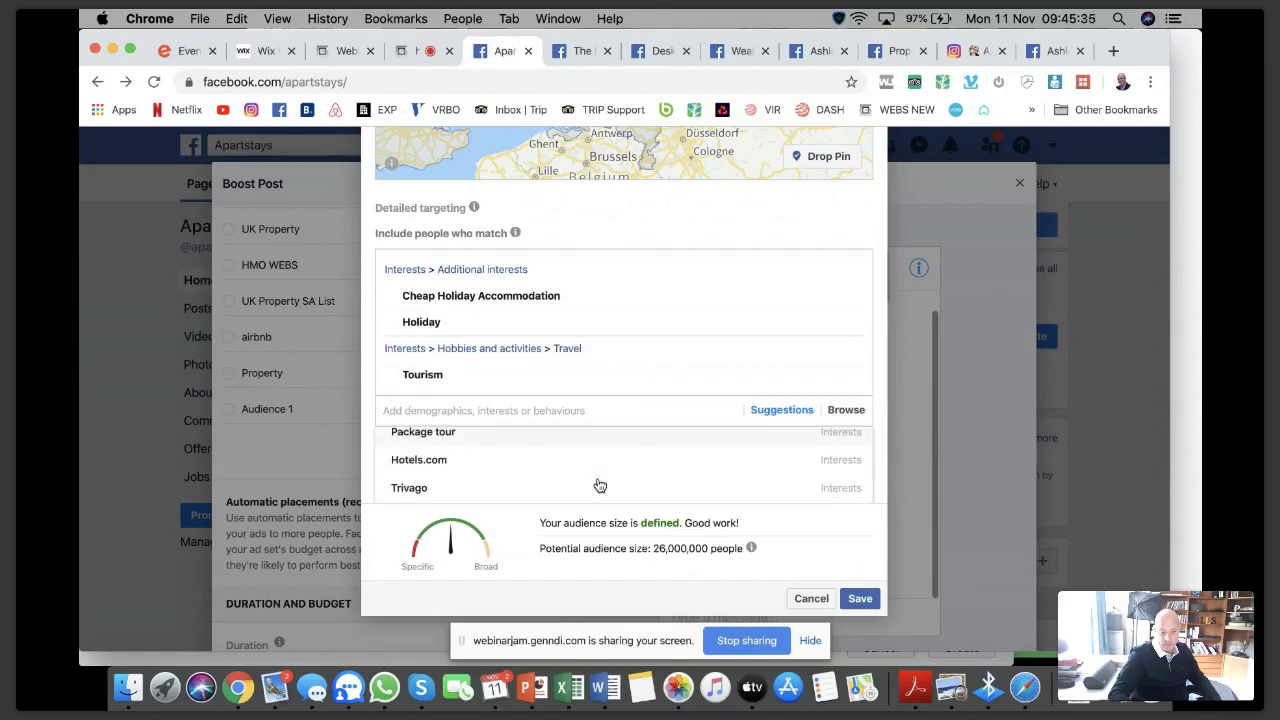
pyautogui.scroll(-3, 636, 479)
pyautogui.scroll(-1, 636, 479)
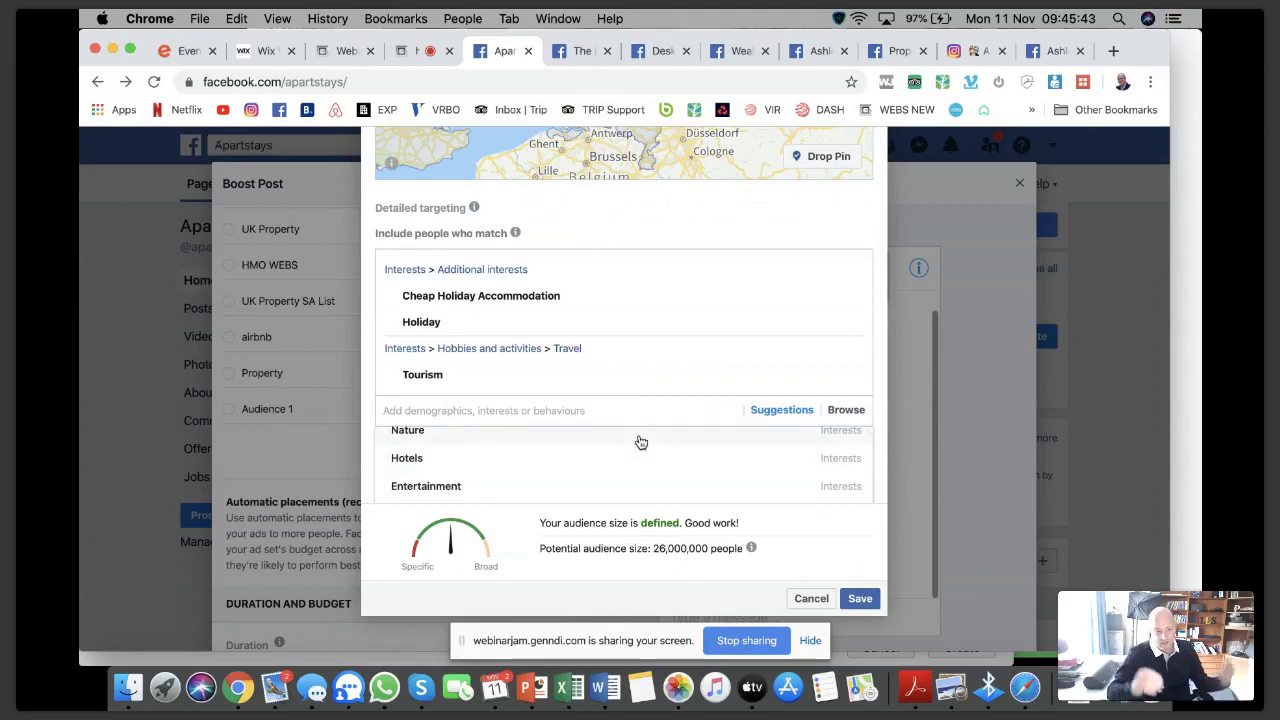
pyautogui.click(643, 459)
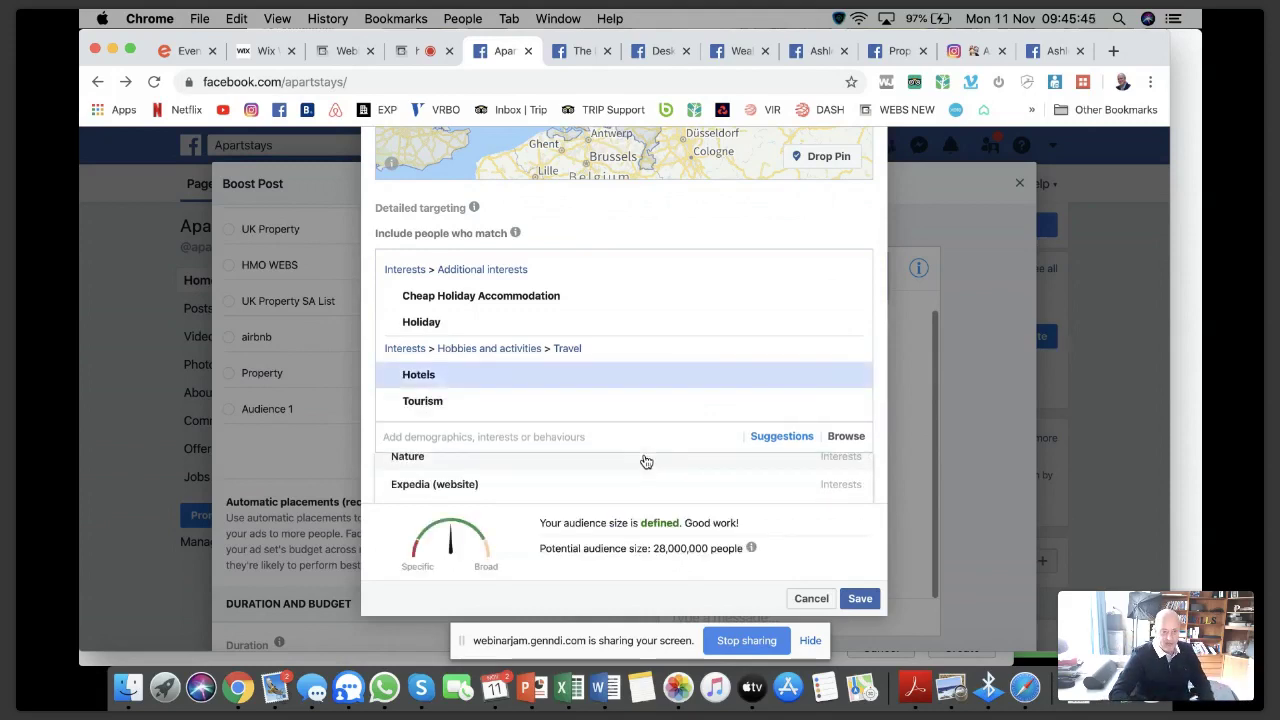
# Step: Review the remaining suggested interests and behaviours for the audience
pyautogui.scroll(-1, 643, 478)
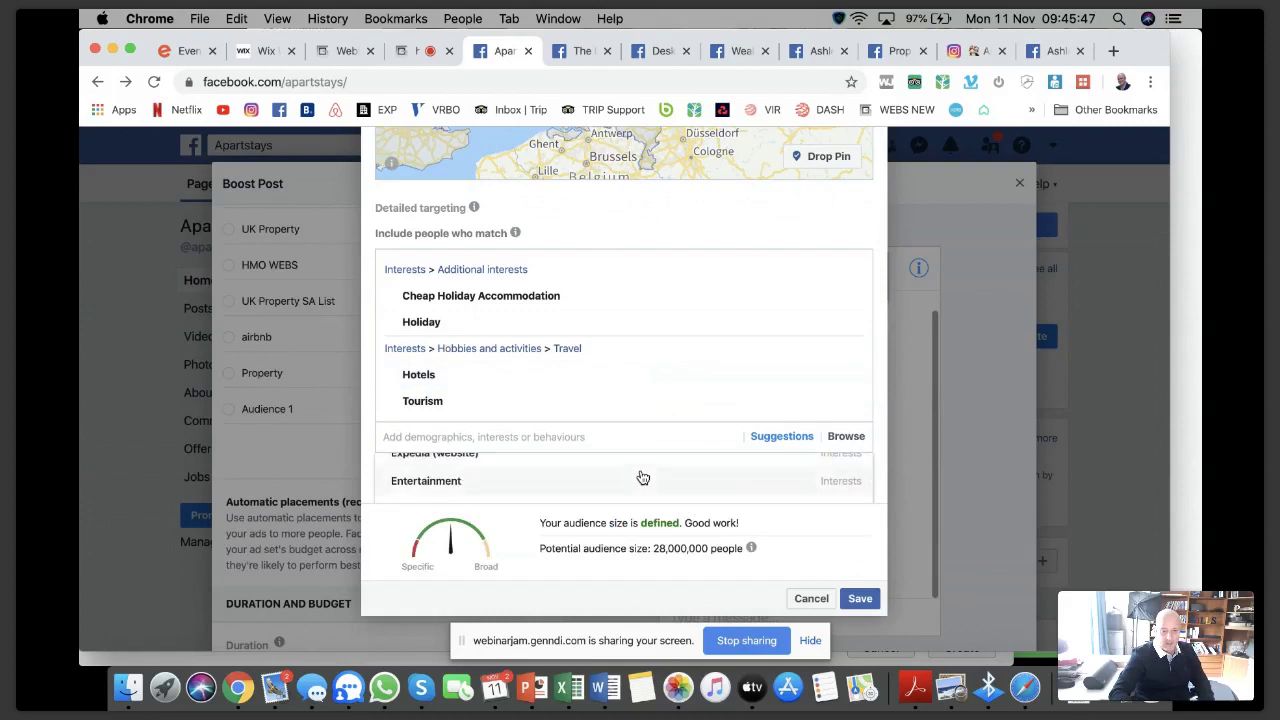
pyautogui.scroll(-5, 643, 478)
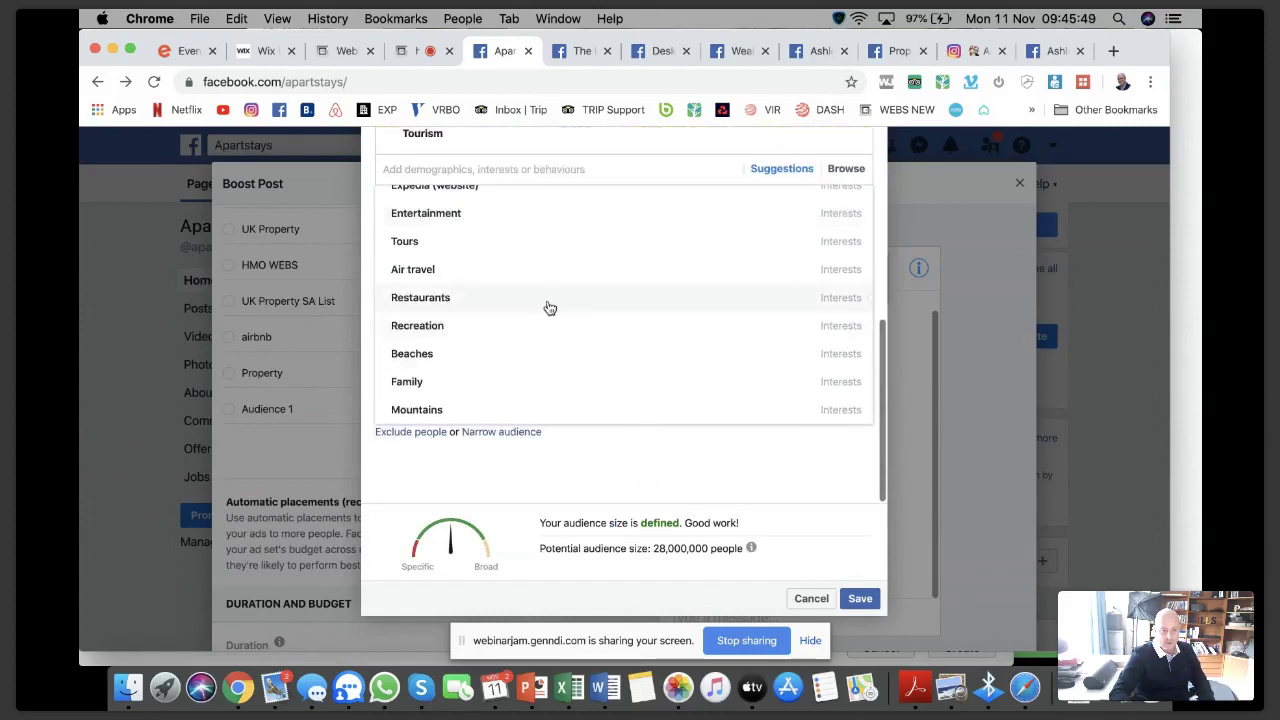
pyautogui.scroll(1, 620, 329)
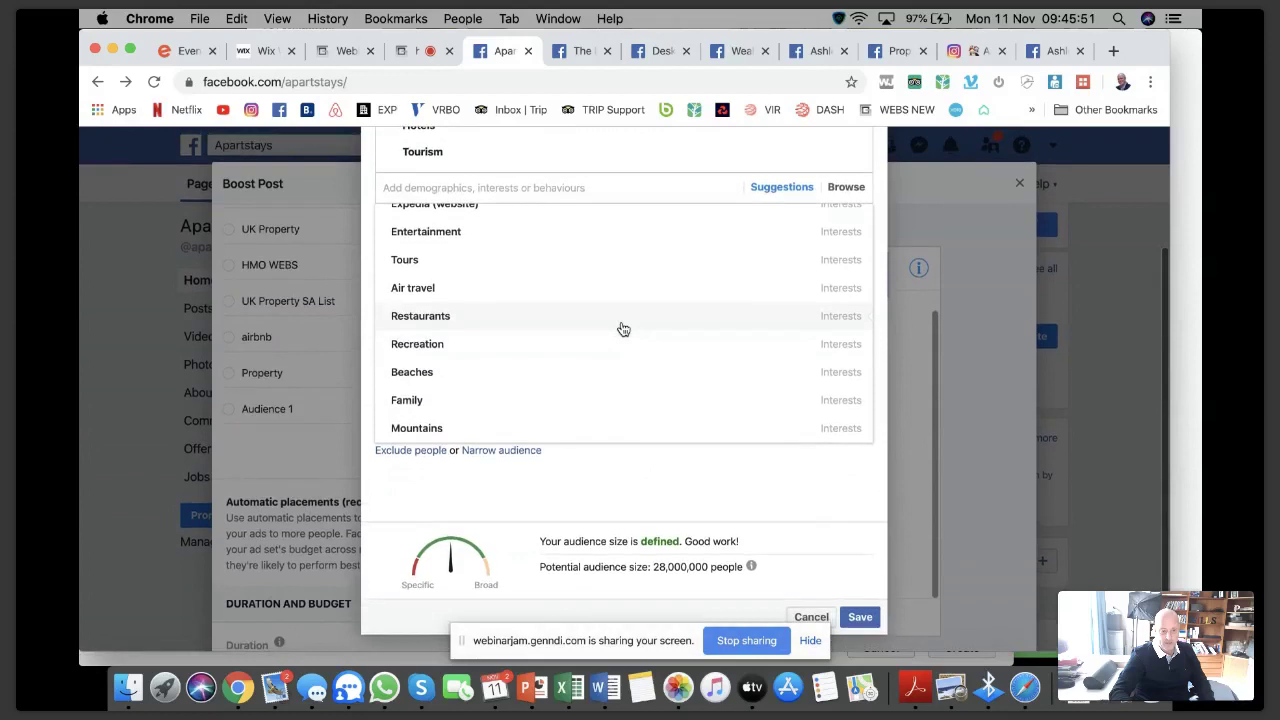
pyautogui.scroll(1, 660, 395)
pyautogui.scroll(10, 678, 359)
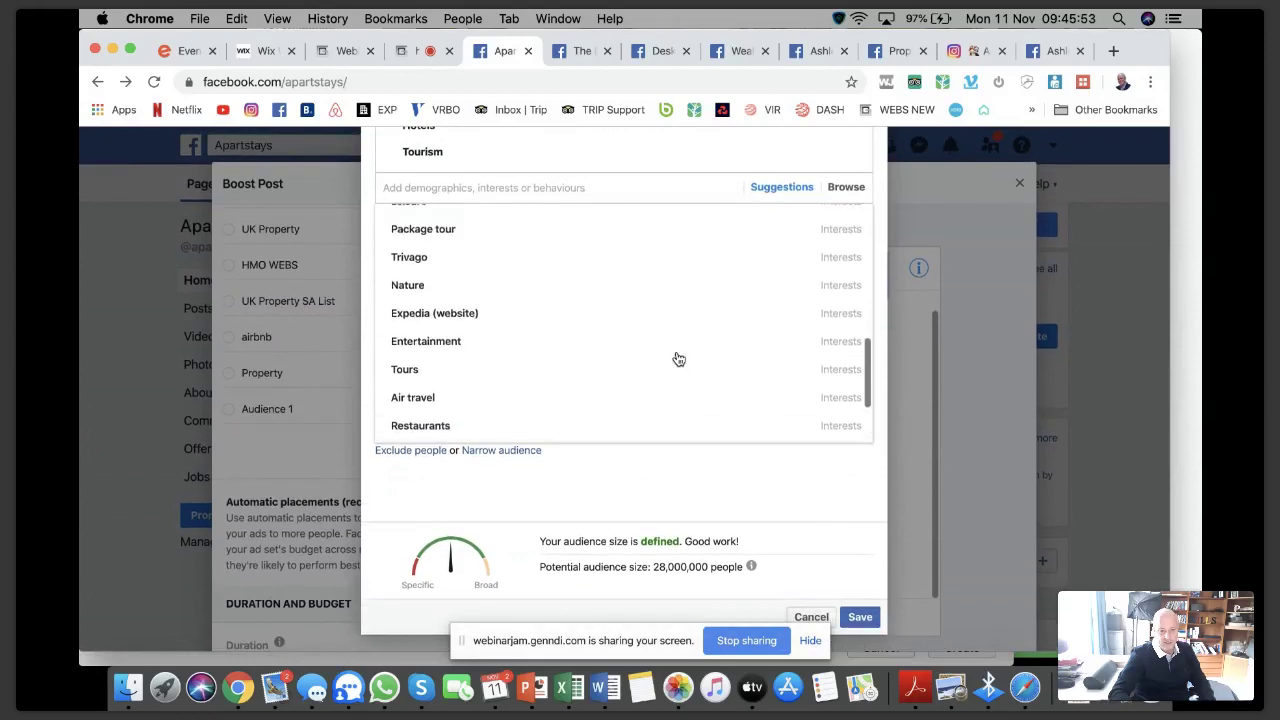
pyautogui.scroll(10, 684, 357)
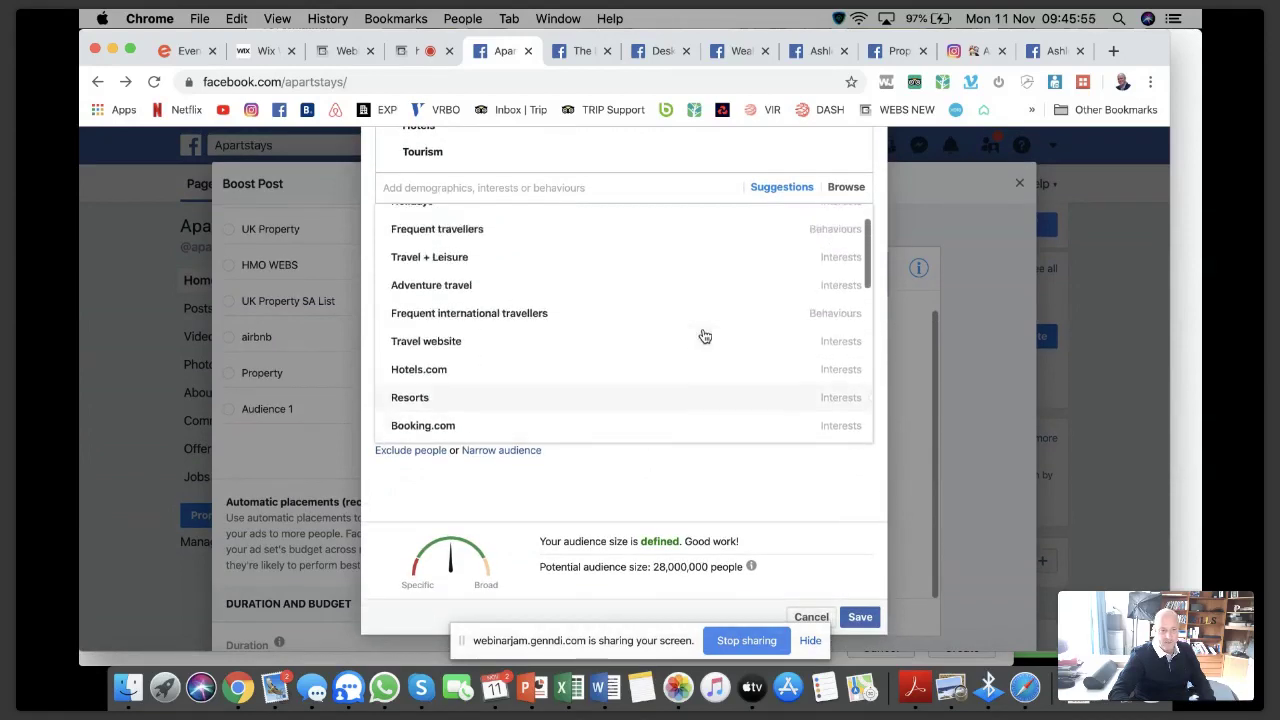
pyautogui.scroll(1, 705, 336)
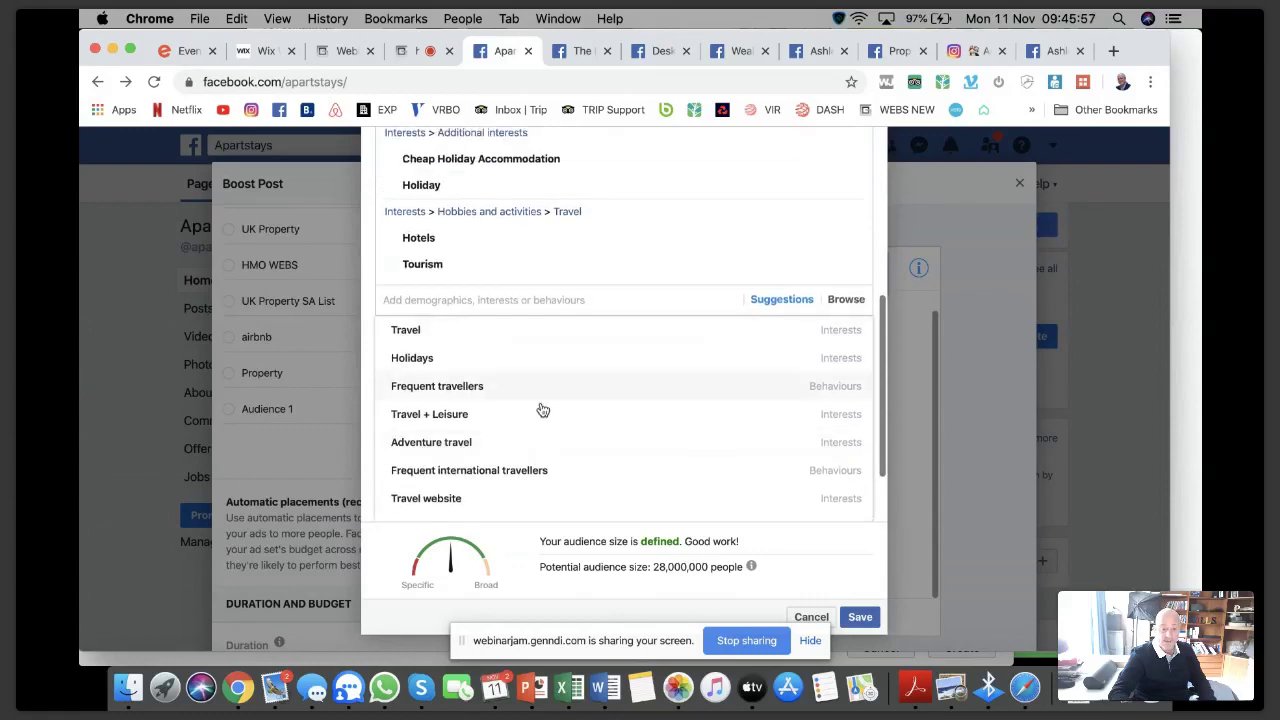
# Step: Browse the Demographics targeting categories, then return to the targeting suggestions
pyautogui.click(848, 301)
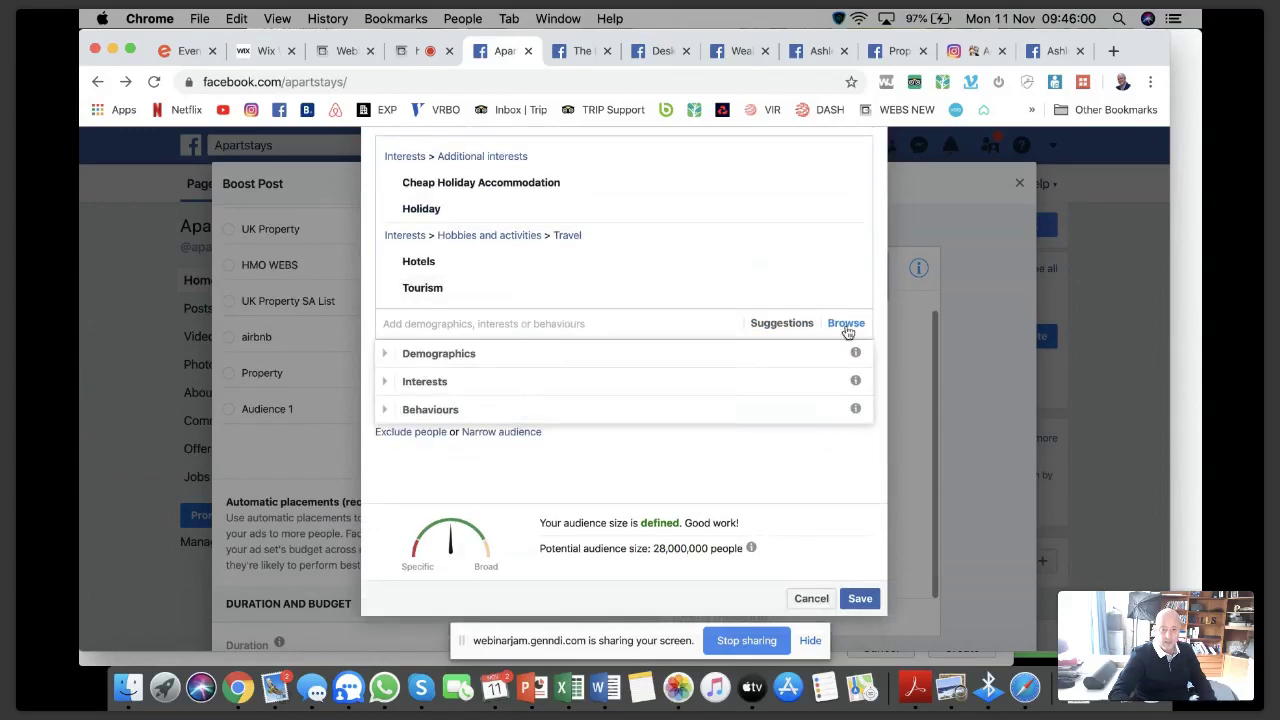
pyautogui.click(564, 355)
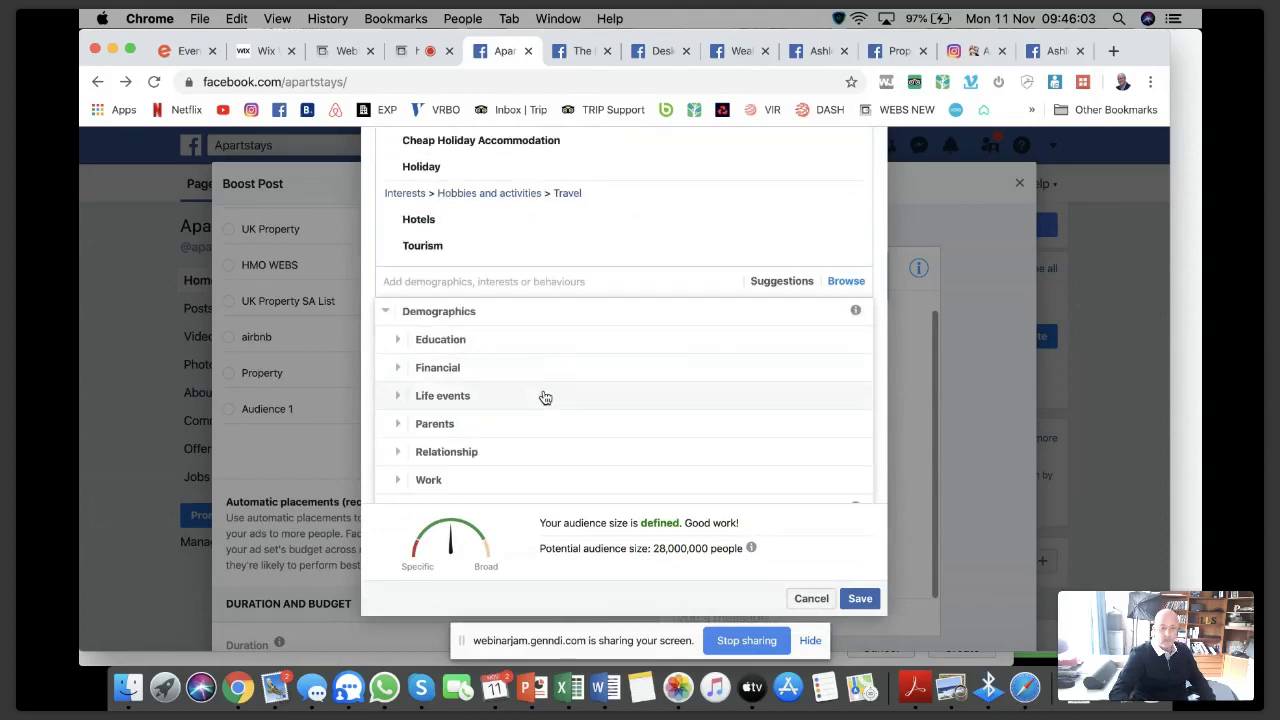
pyautogui.scroll(-1, 545, 400)
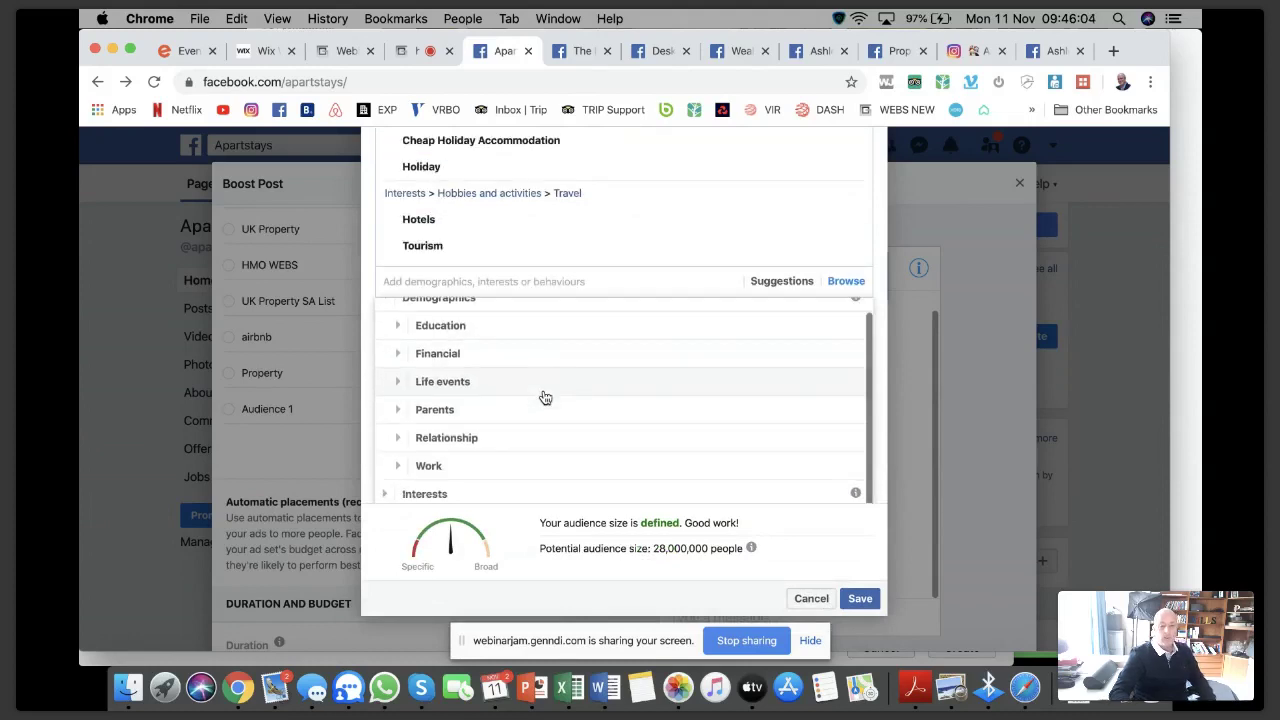
pyautogui.click(844, 282)
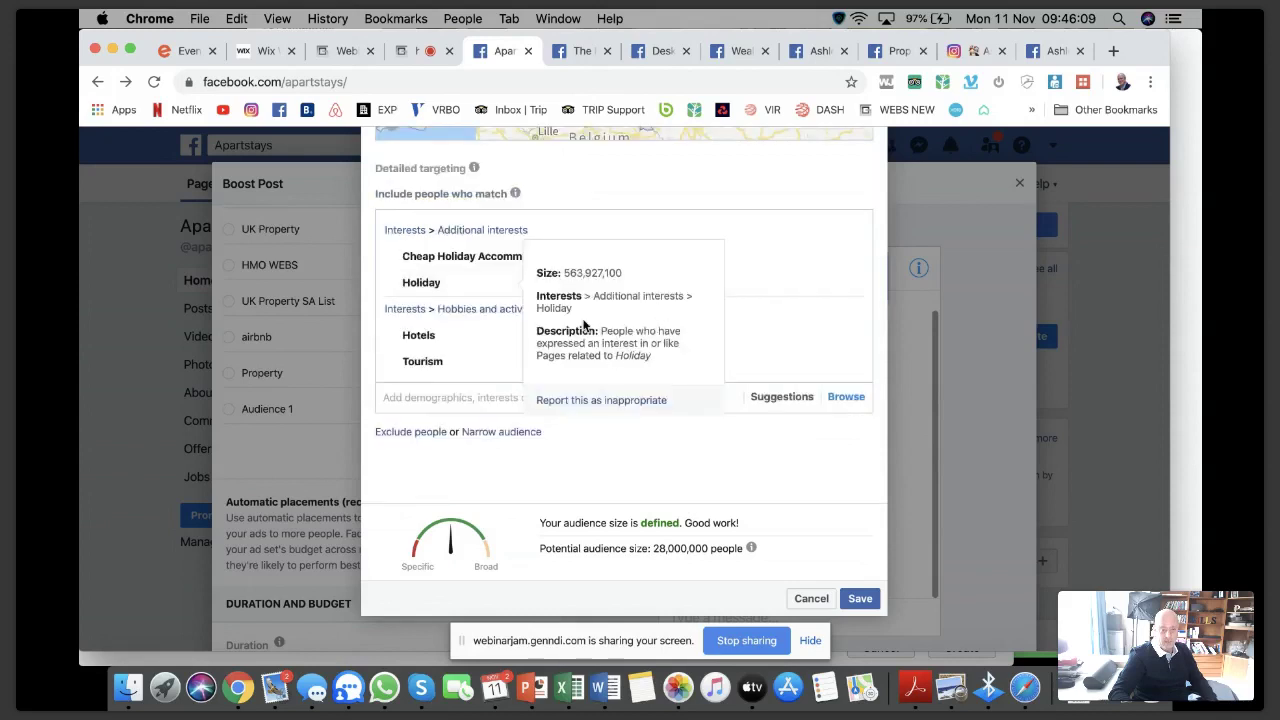
pyautogui.click(793, 407)
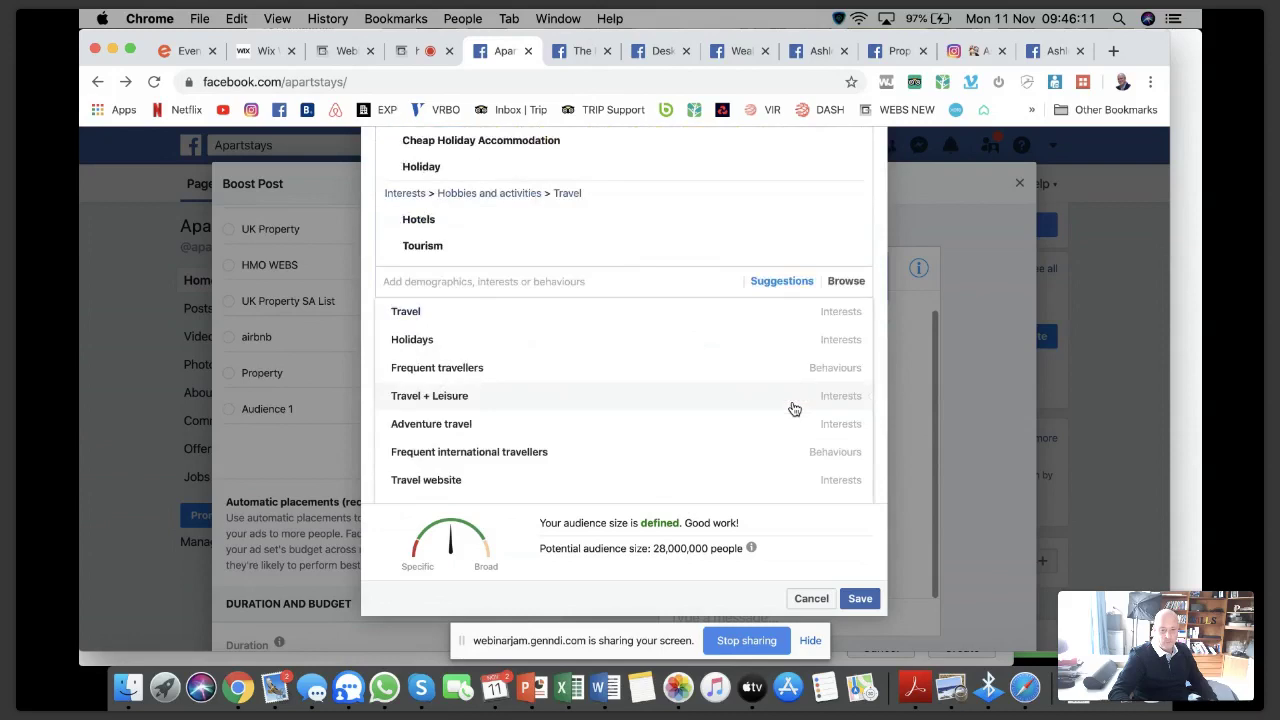
# Step: Browse the Interests targeting categories, including the subcategories under Entertainment
pyautogui.click(849, 284)
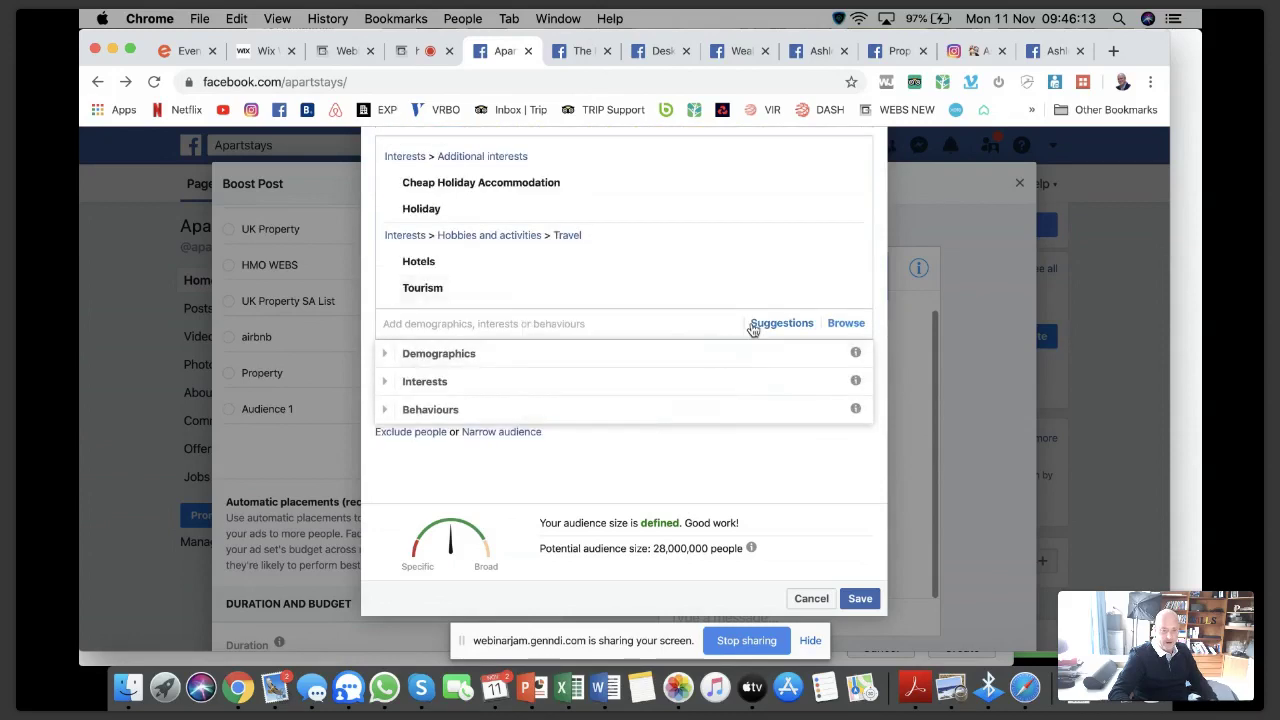
pyautogui.click(438, 382)
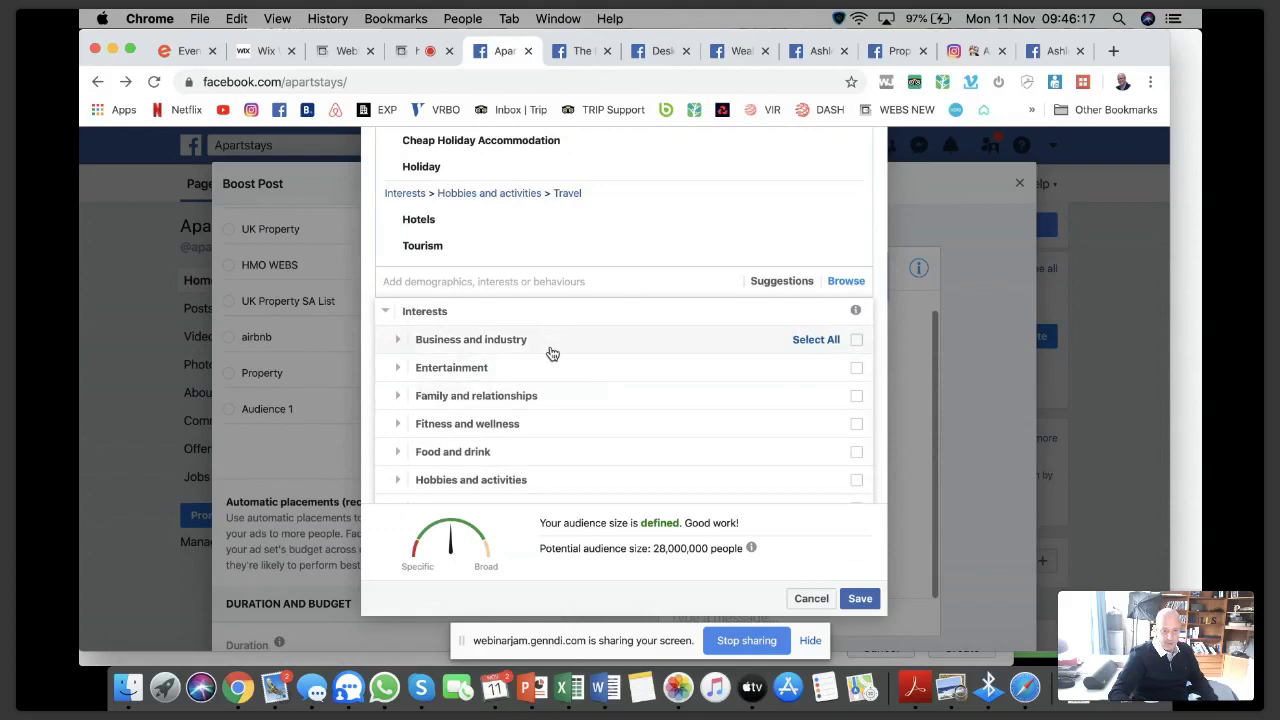
pyautogui.scroll(-3, 600, 425)
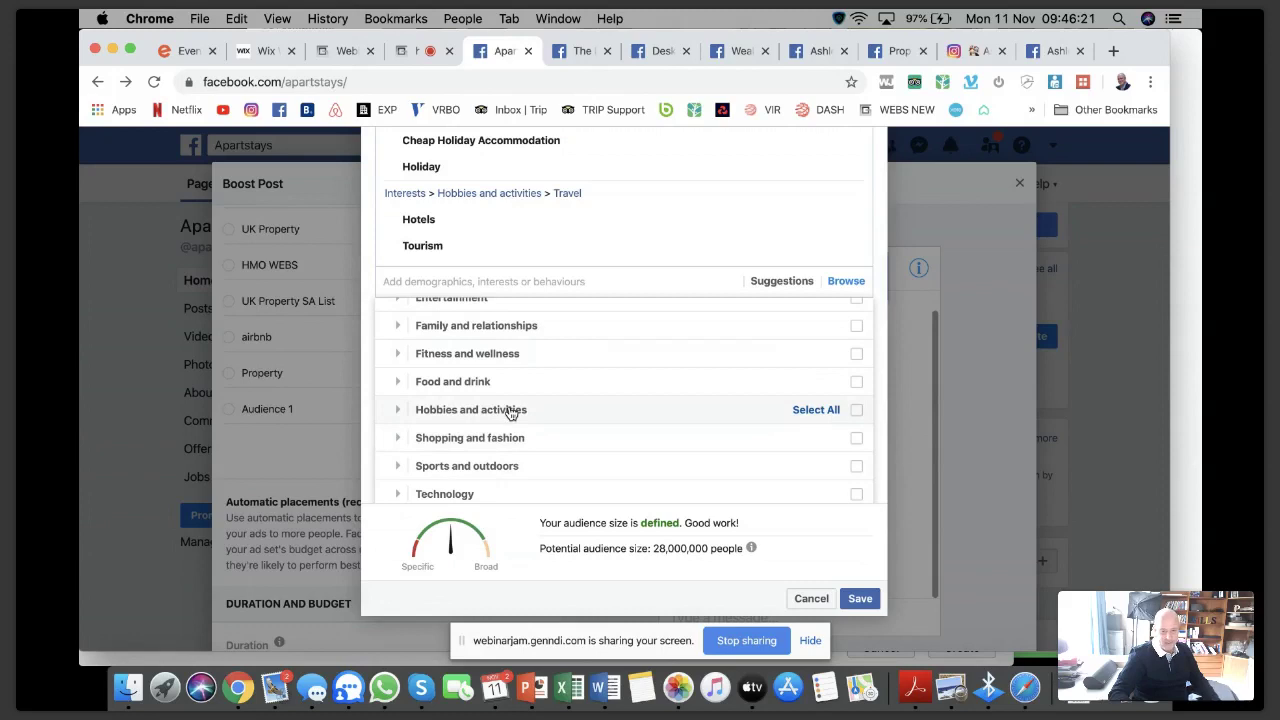
pyautogui.scroll(3, 520, 405)
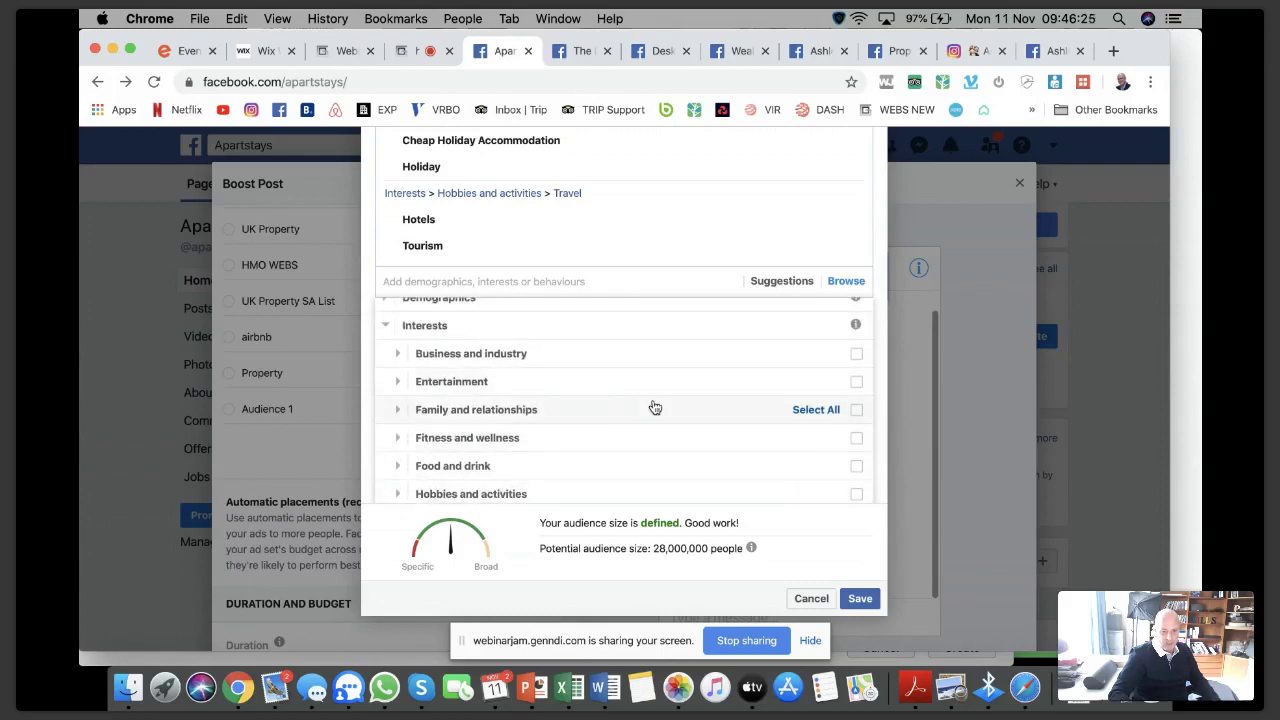
pyautogui.click(458, 382)
pyautogui.scroll(-1, 460, 388)
pyautogui.scroll(-3, 614, 405)
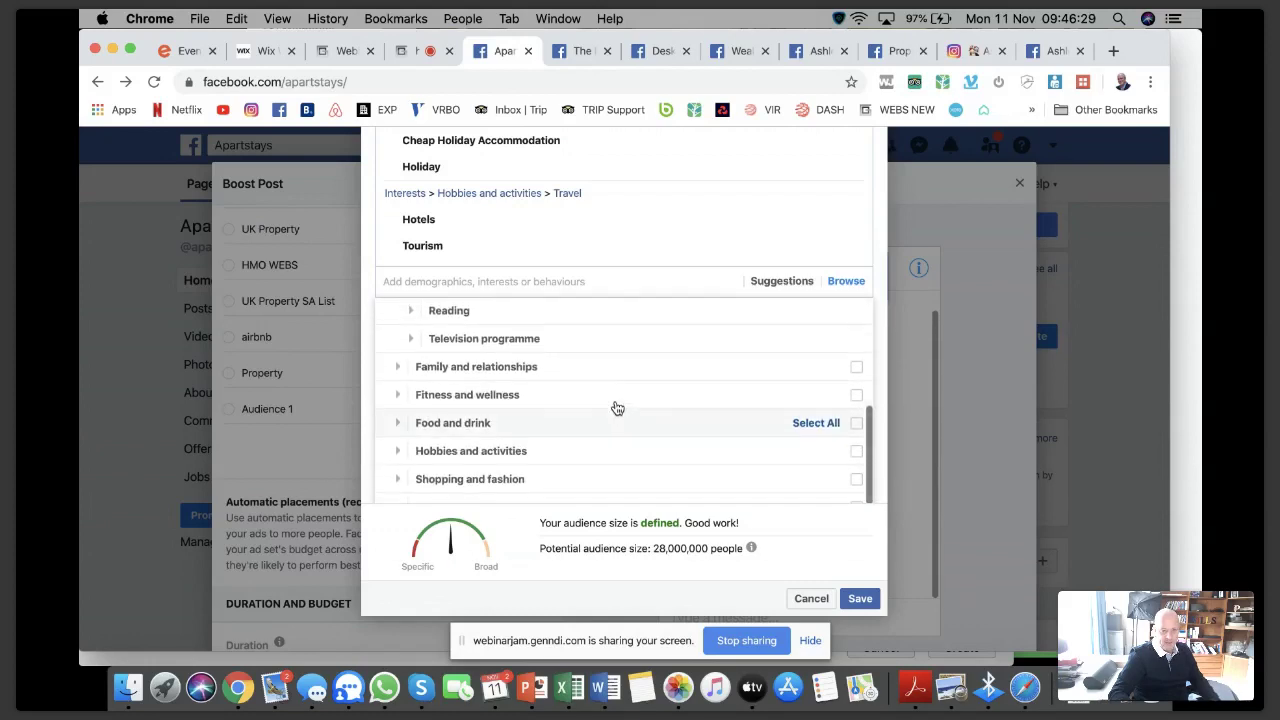
pyautogui.scroll(-1, 615, 408)
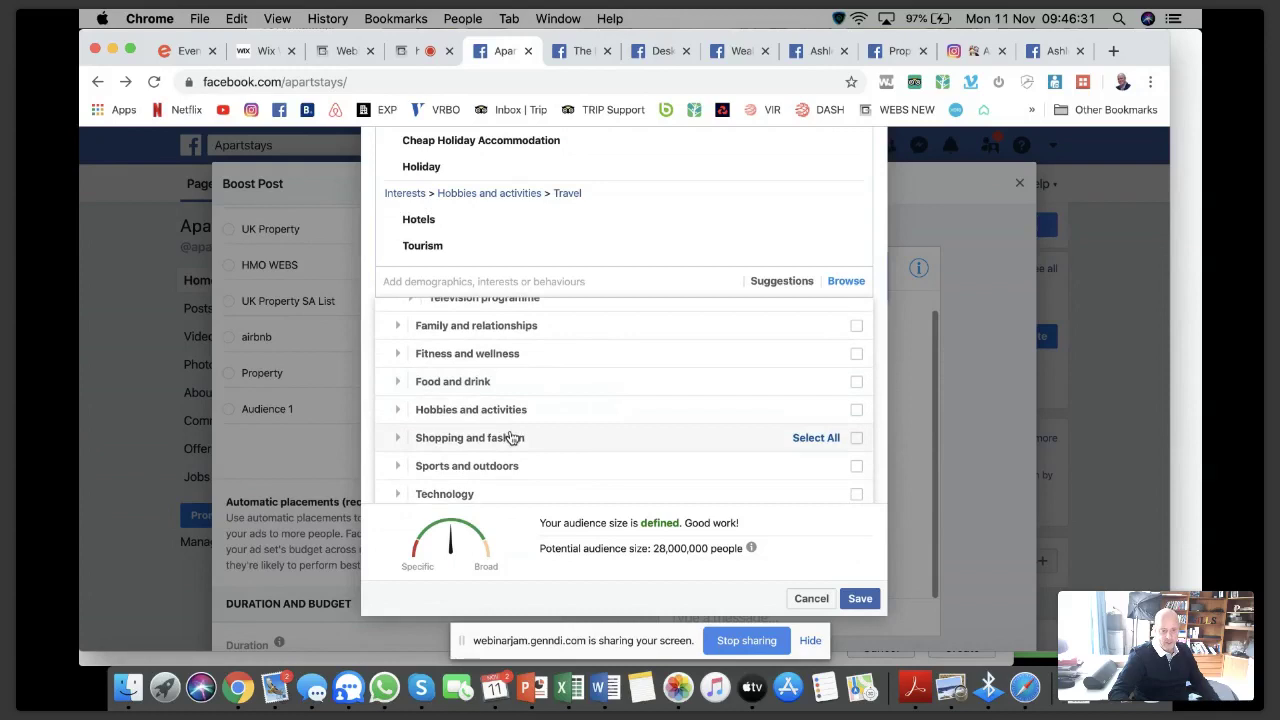
pyautogui.scroll(5, 654, 377)
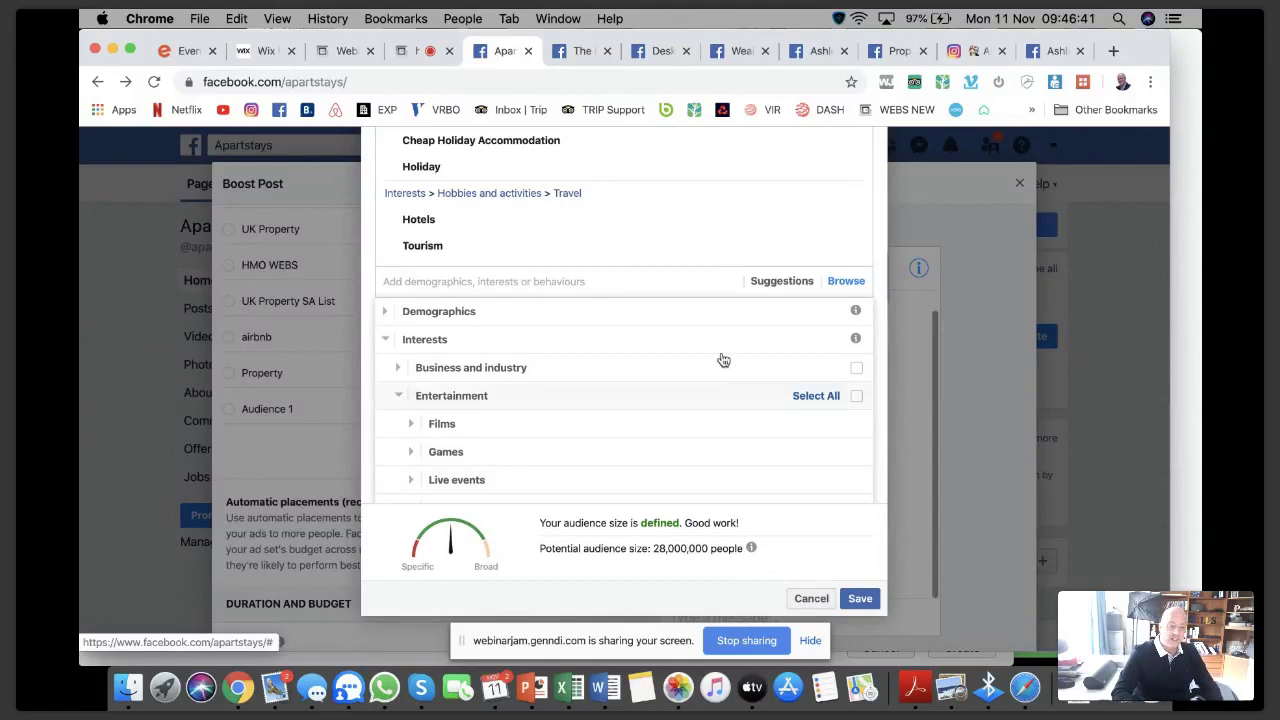
# Step: Save the new audience and set the boost duration to 7 days
pyautogui.click(858, 598)
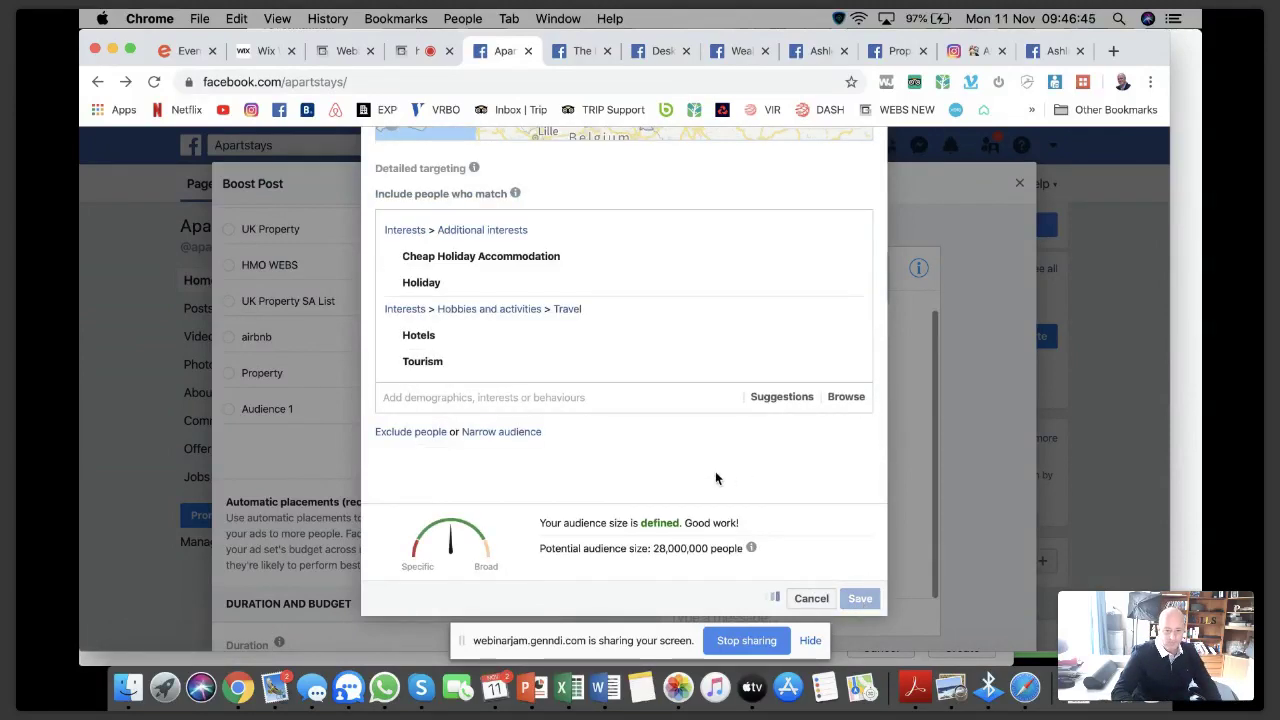
pyautogui.scroll(-3, 409, 500)
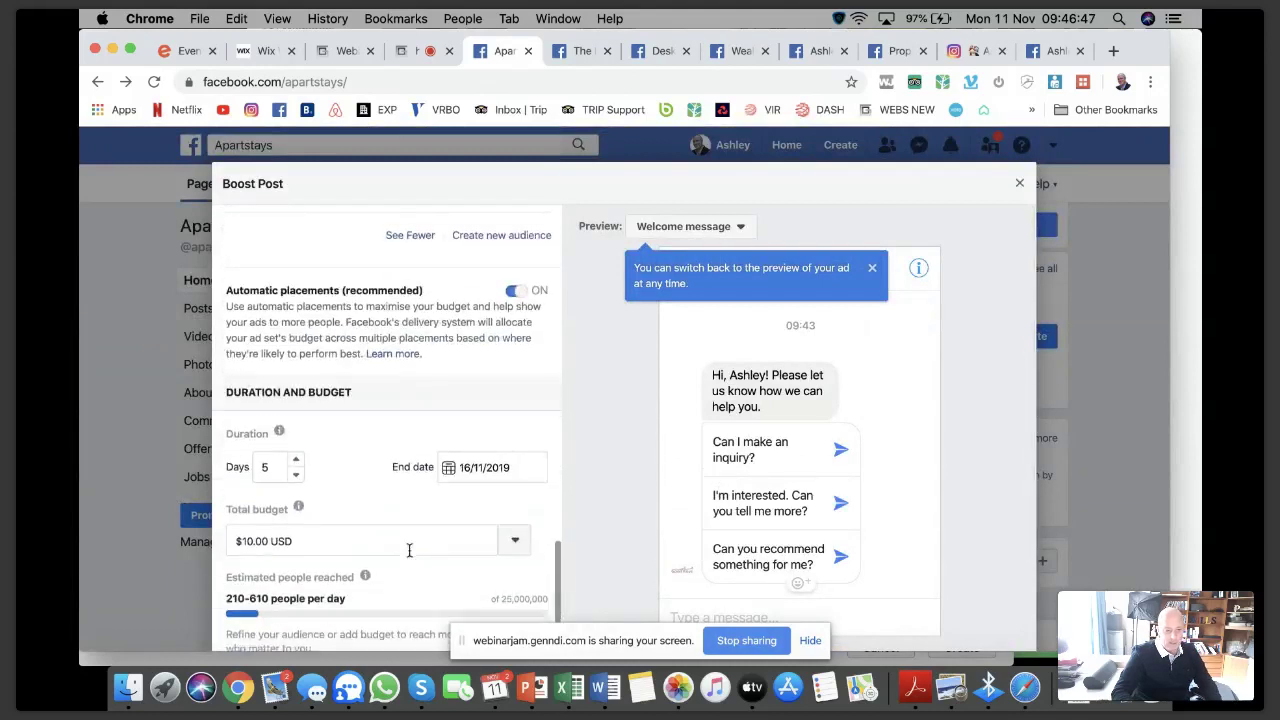
pyautogui.scroll(-3, 405, 413)
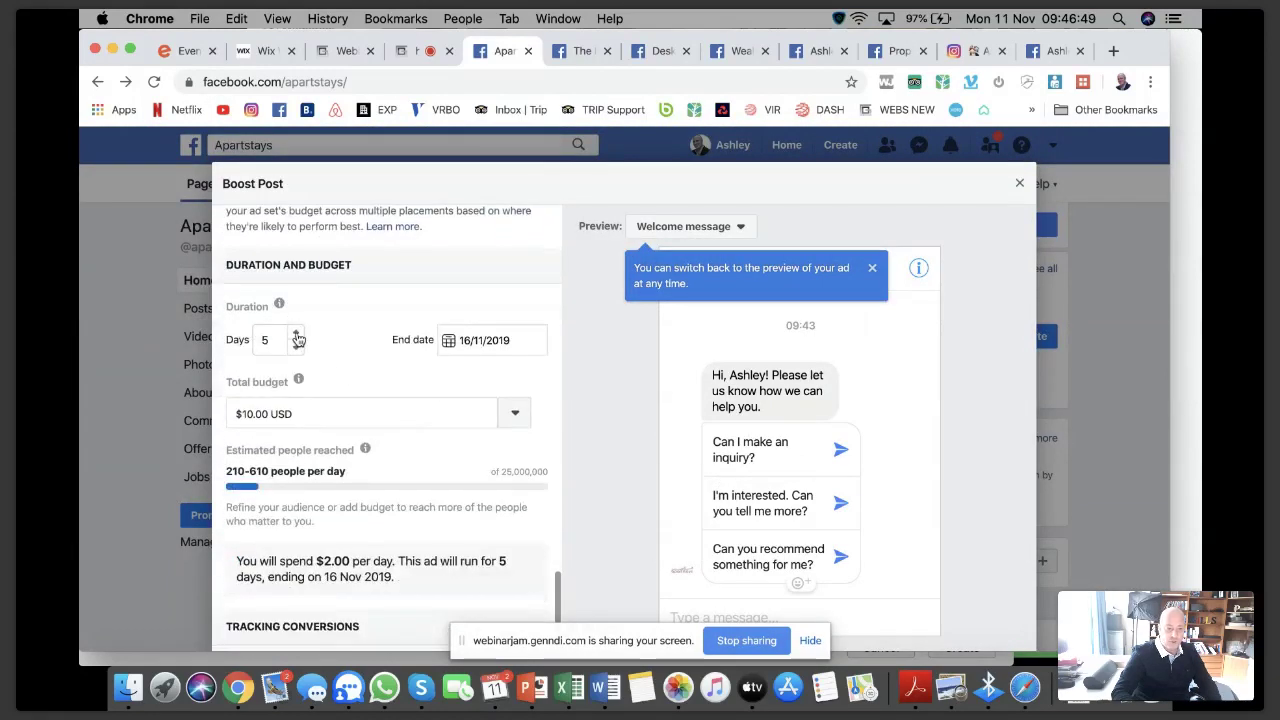
pyautogui.click(296, 336)
pyautogui.click(296, 336)
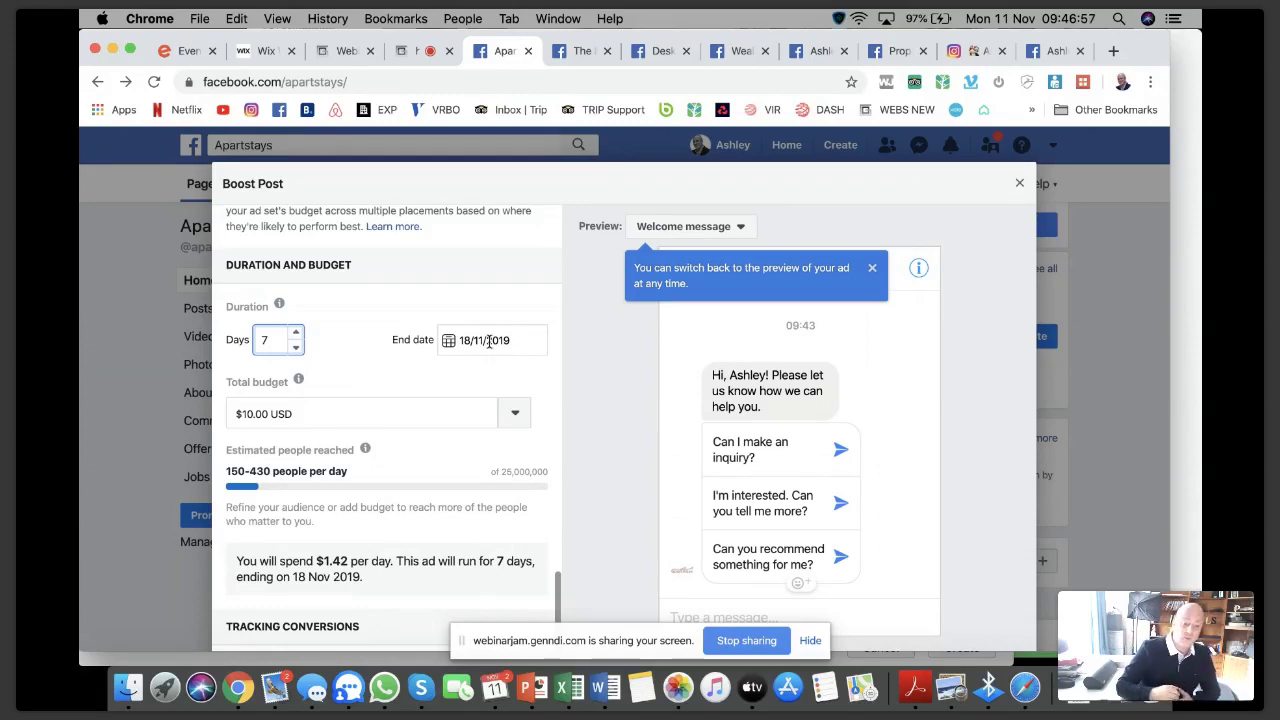
# Step: Extend the boost so that its end date is 31/12/2019
pyautogui.click(296, 333)
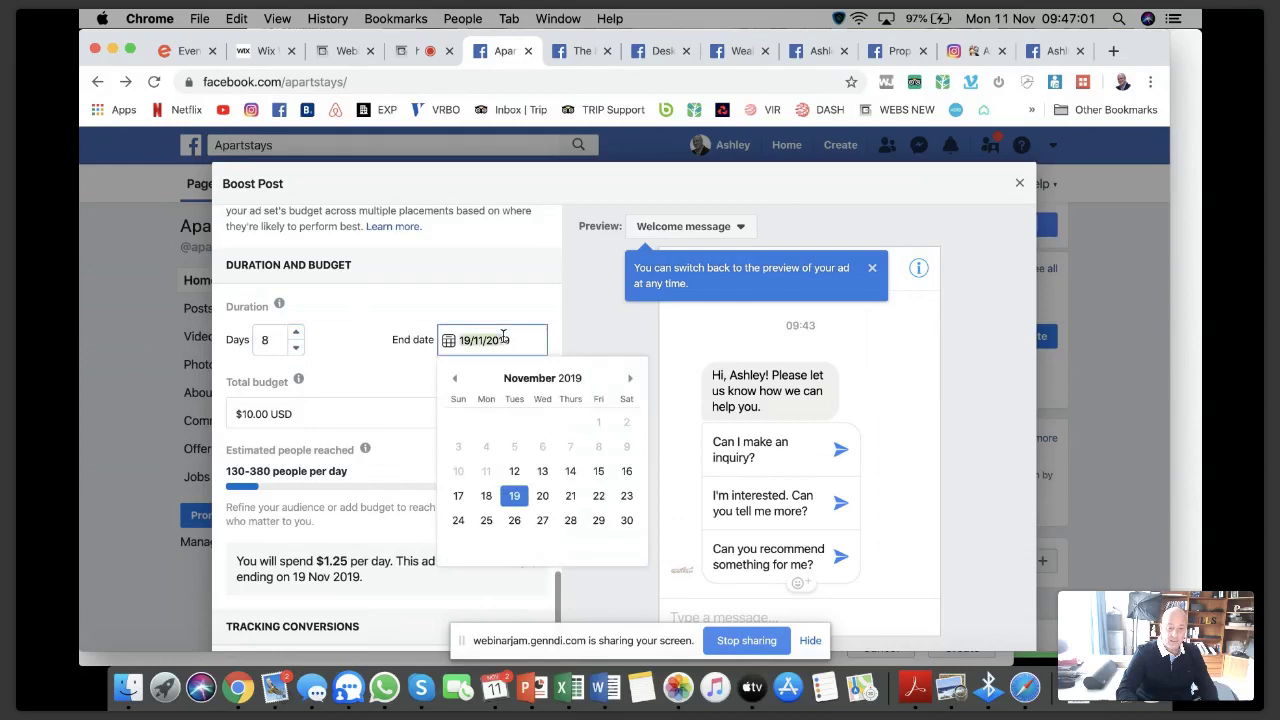
pyautogui.click(630, 378)
pyautogui.click(511, 521)
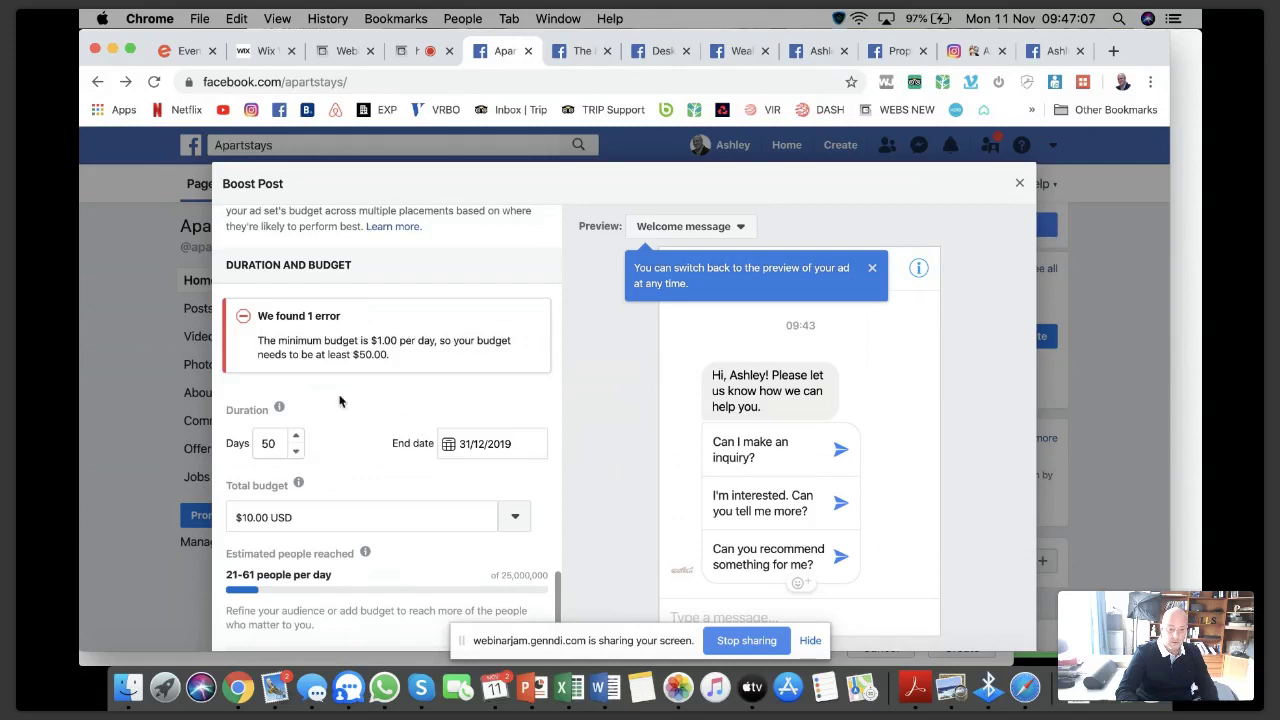
# Step: Try a total budget of $15, then enter a custom total budget of $100
pyautogui.click(512, 516)
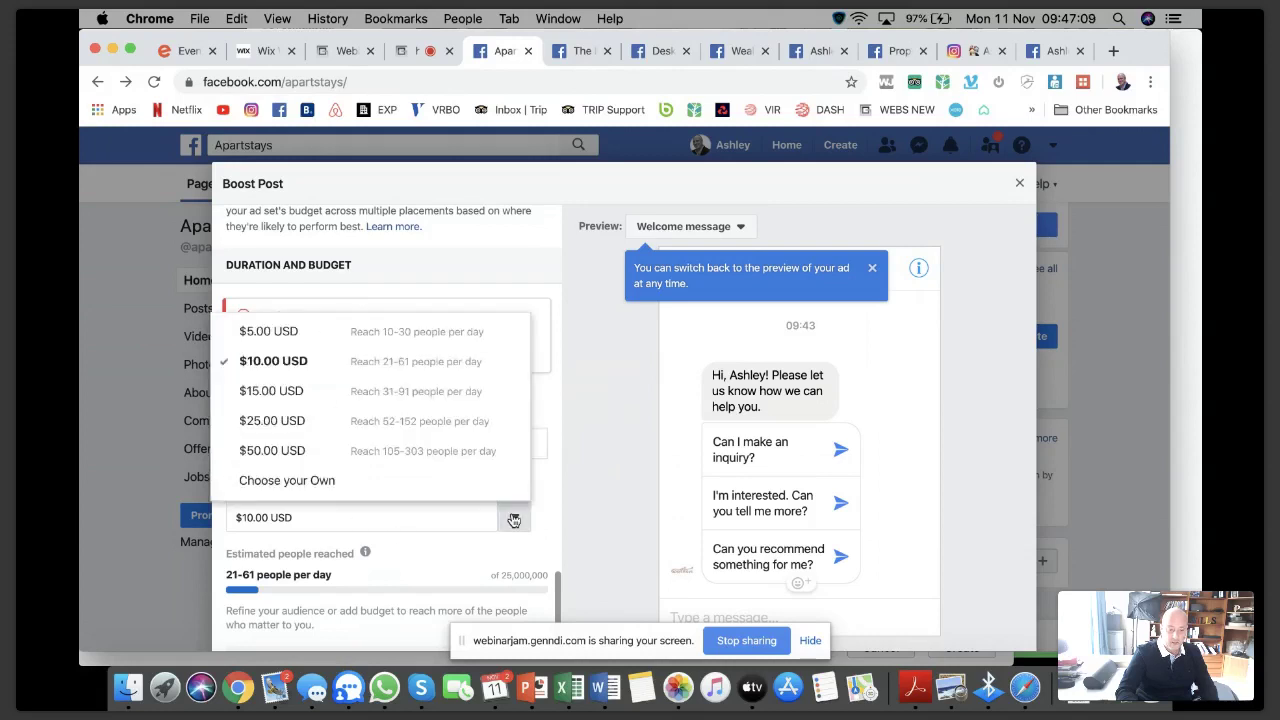
pyautogui.click(312, 405)
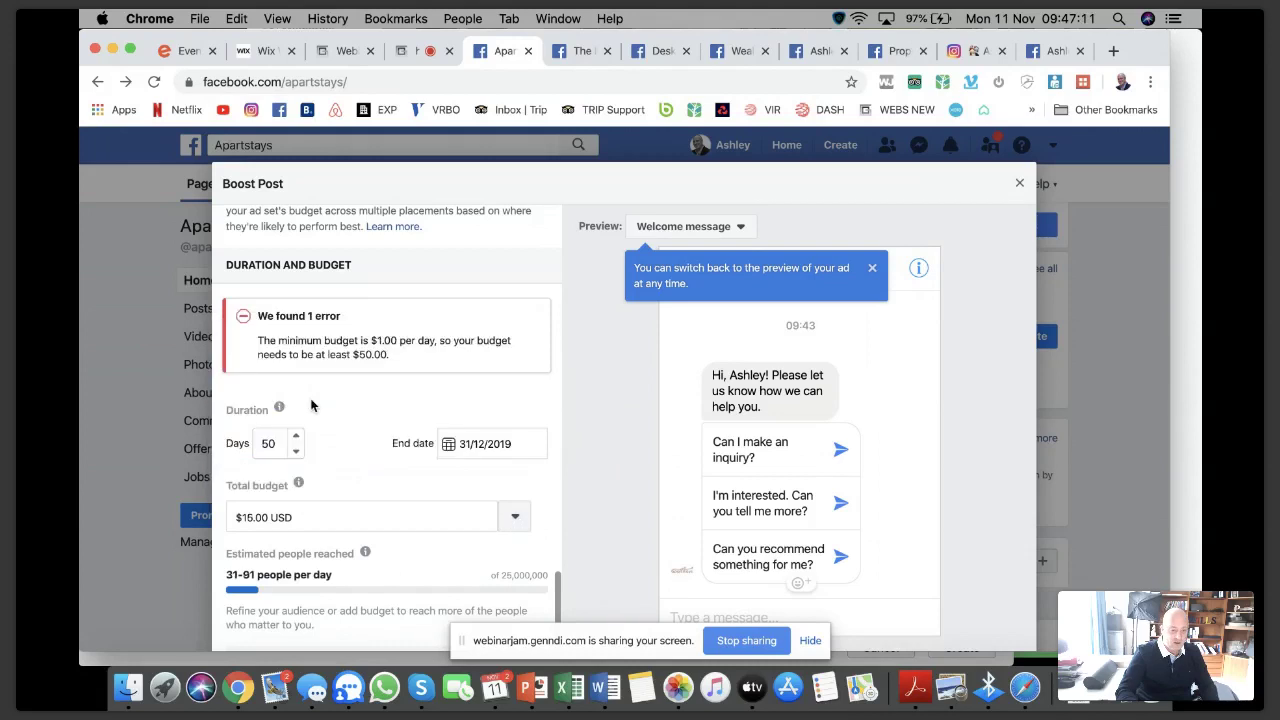
pyautogui.click(512, 516)
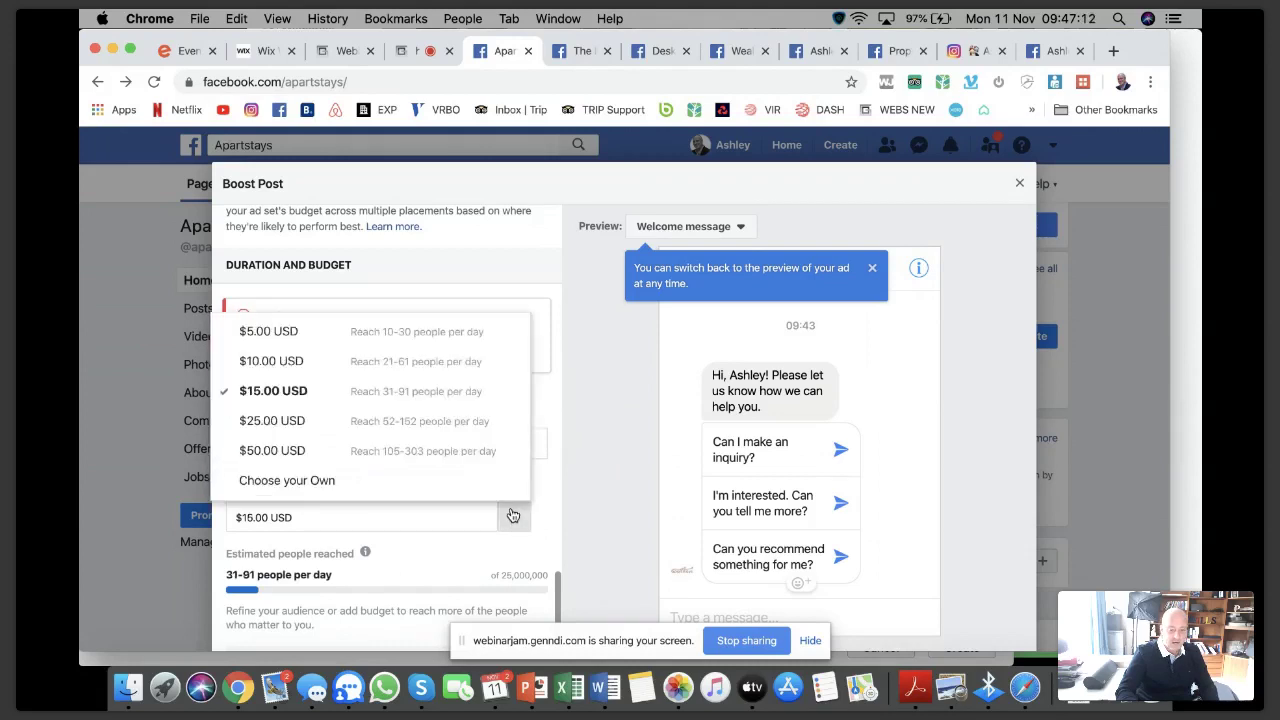
pyautogui.click(300, 478)
pyautogui.write('100')
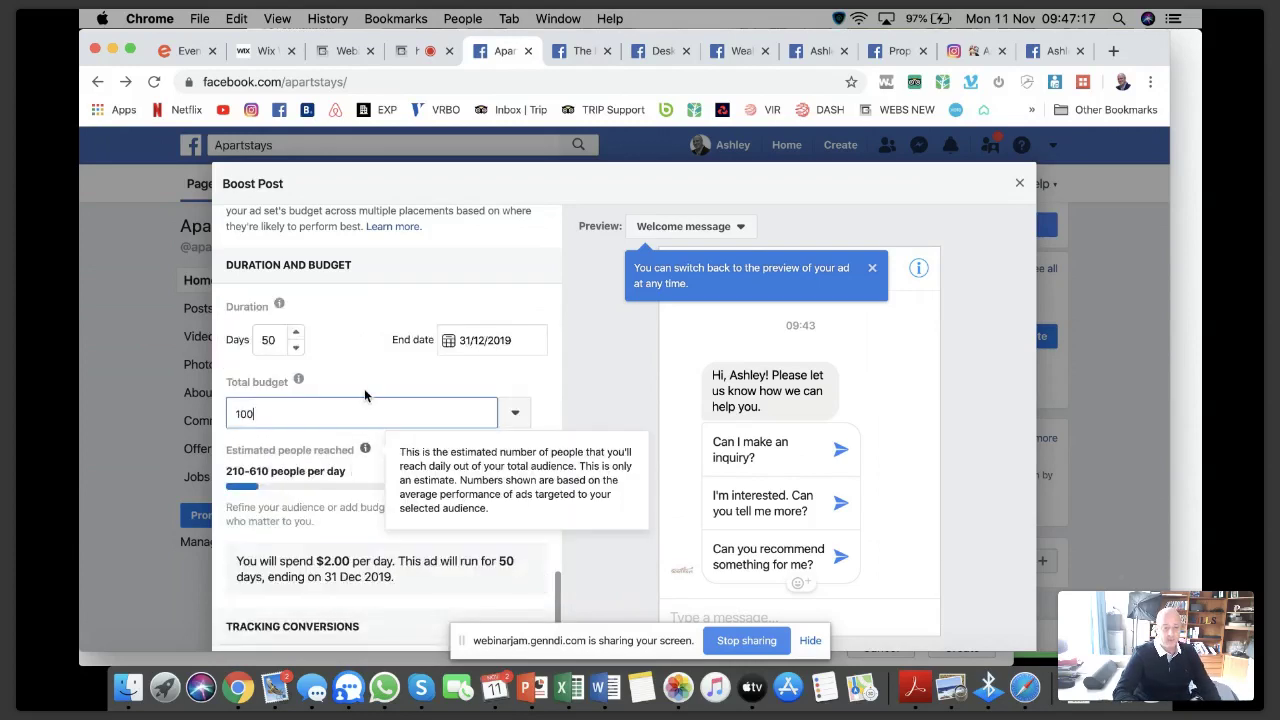
pyautogui.click(362, 390)
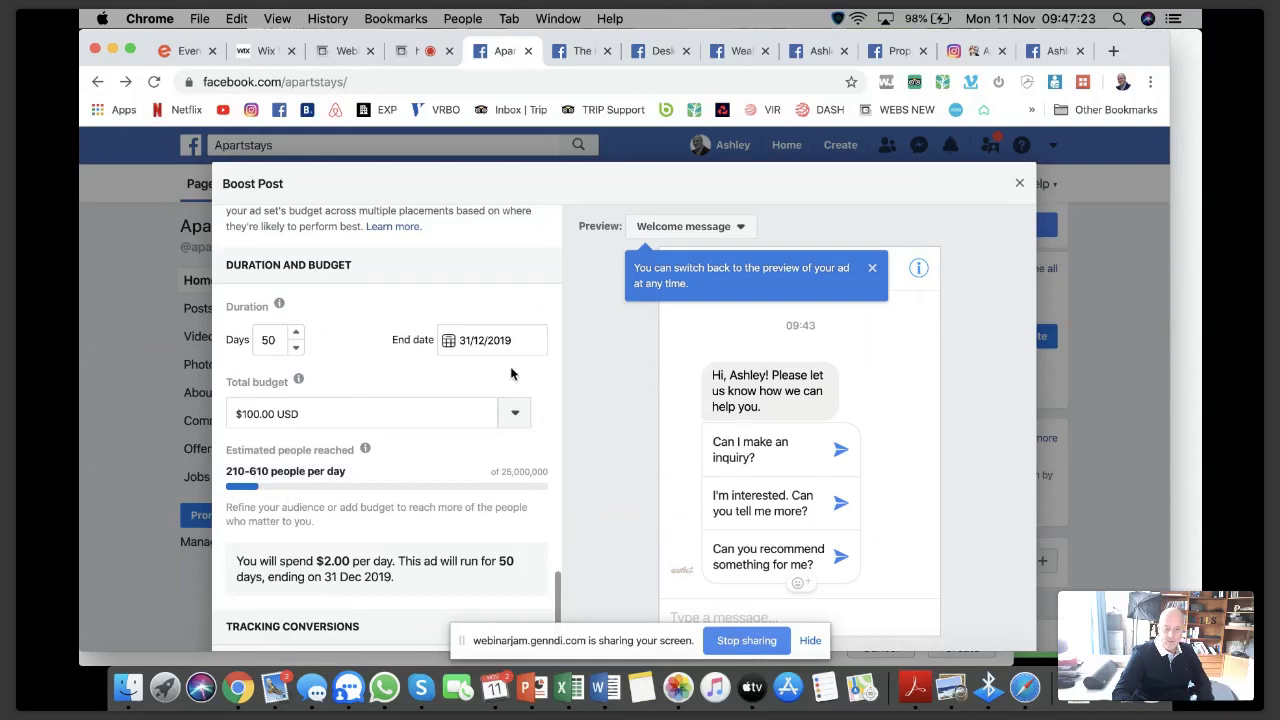
# Step: Try total budgets of $500 and then $25 to compare their estimated daily reach
pyautogui.click(514, 412)
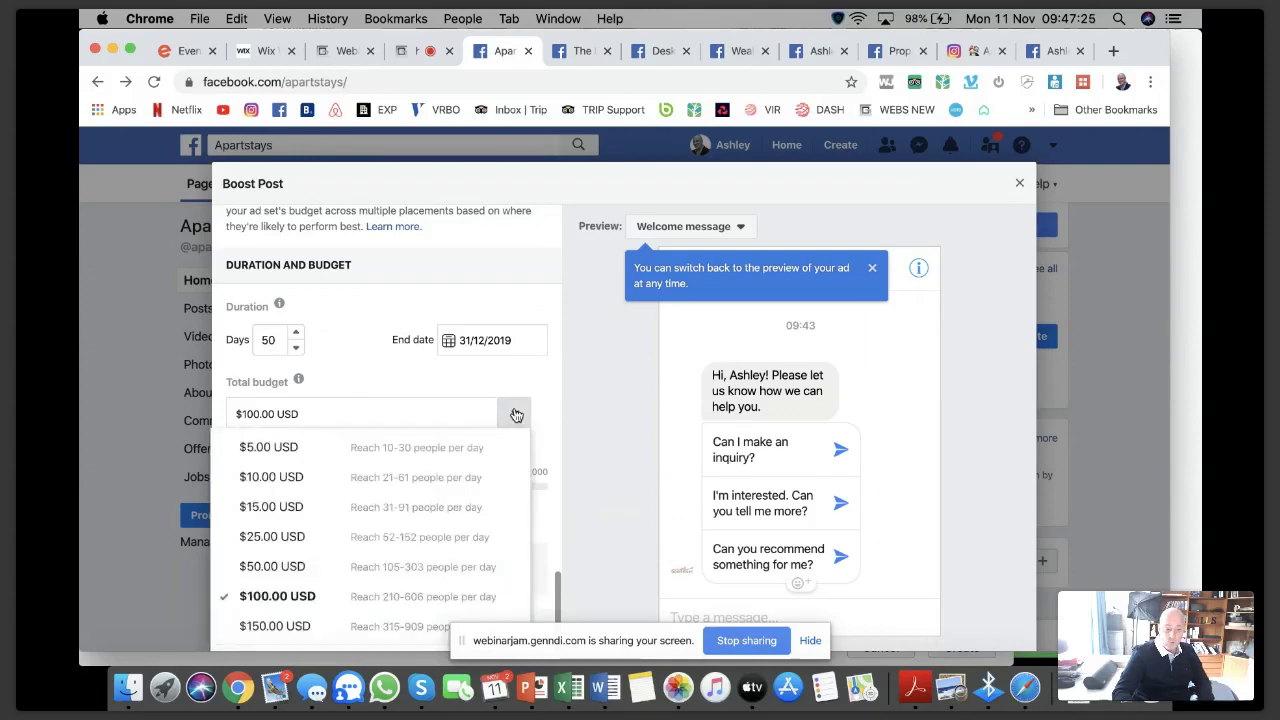
pyautogui.scroll(-5, 320, 585)
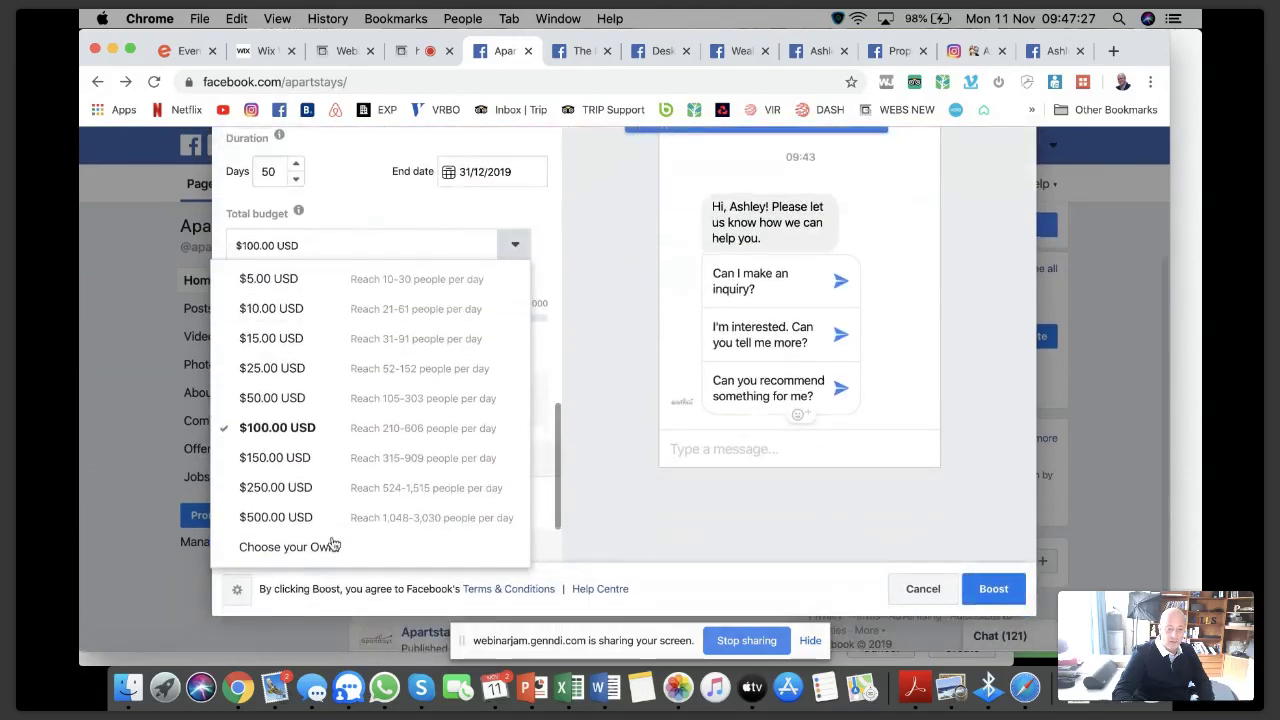
pyautogui.click(336, 526)
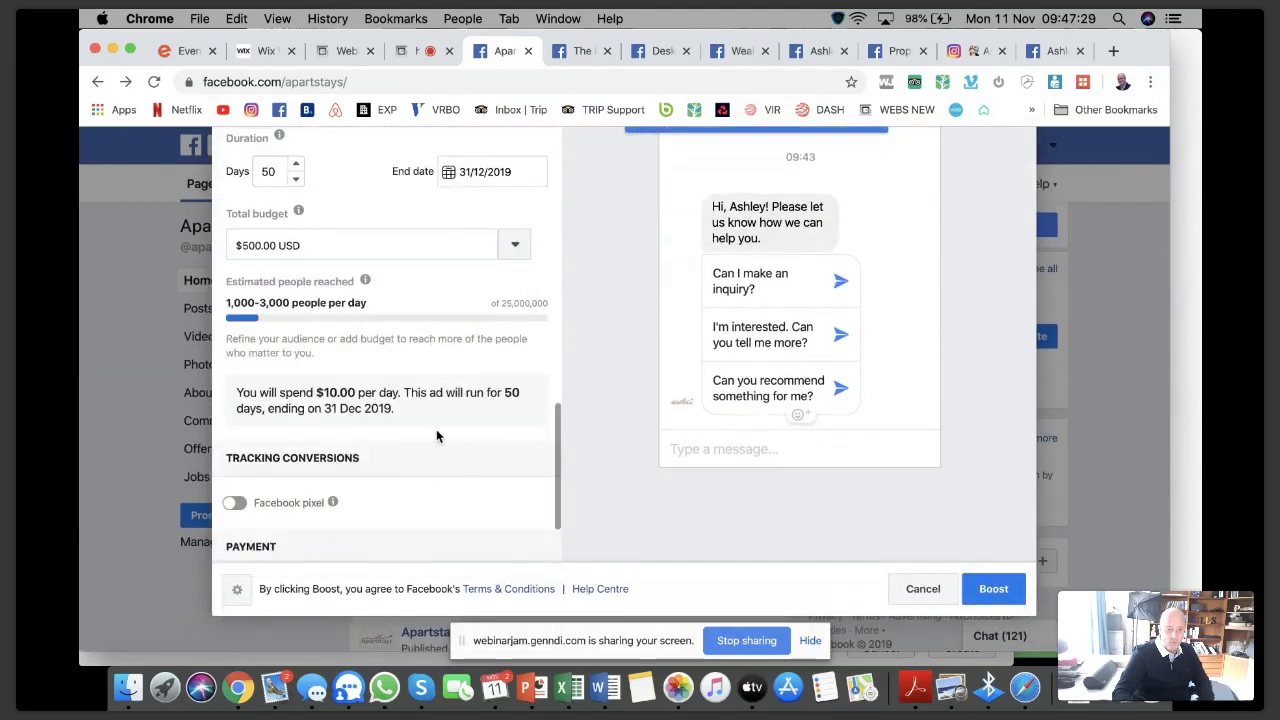
pyautogui.click(516, 248)
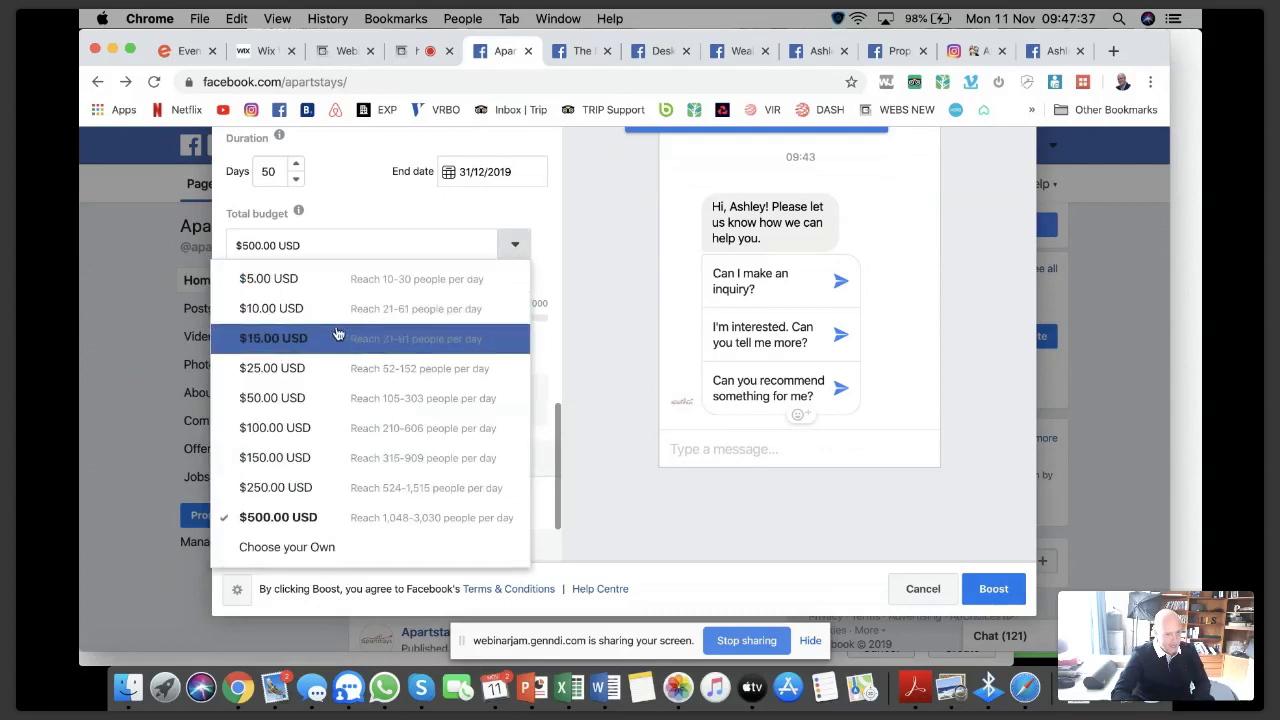
pyautogui.click(324, 369)
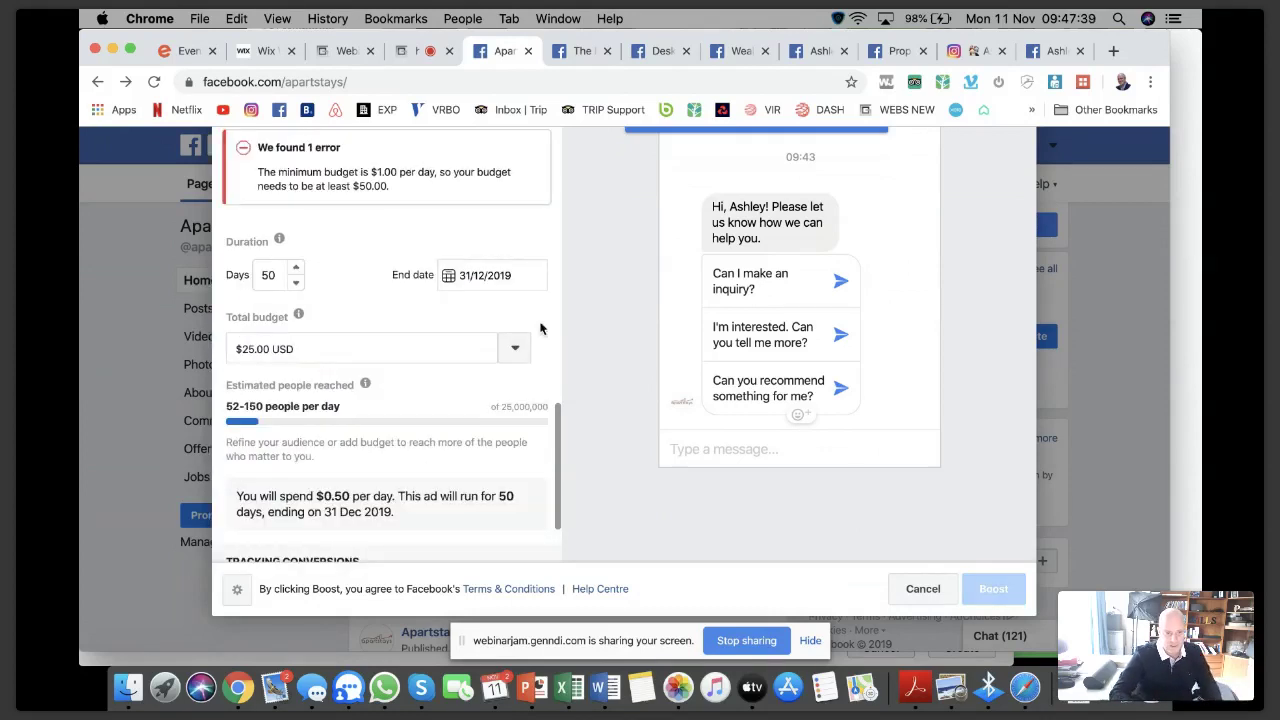
# Step: Set the boost's total budget to $50
pyautogui.click(514, 349)
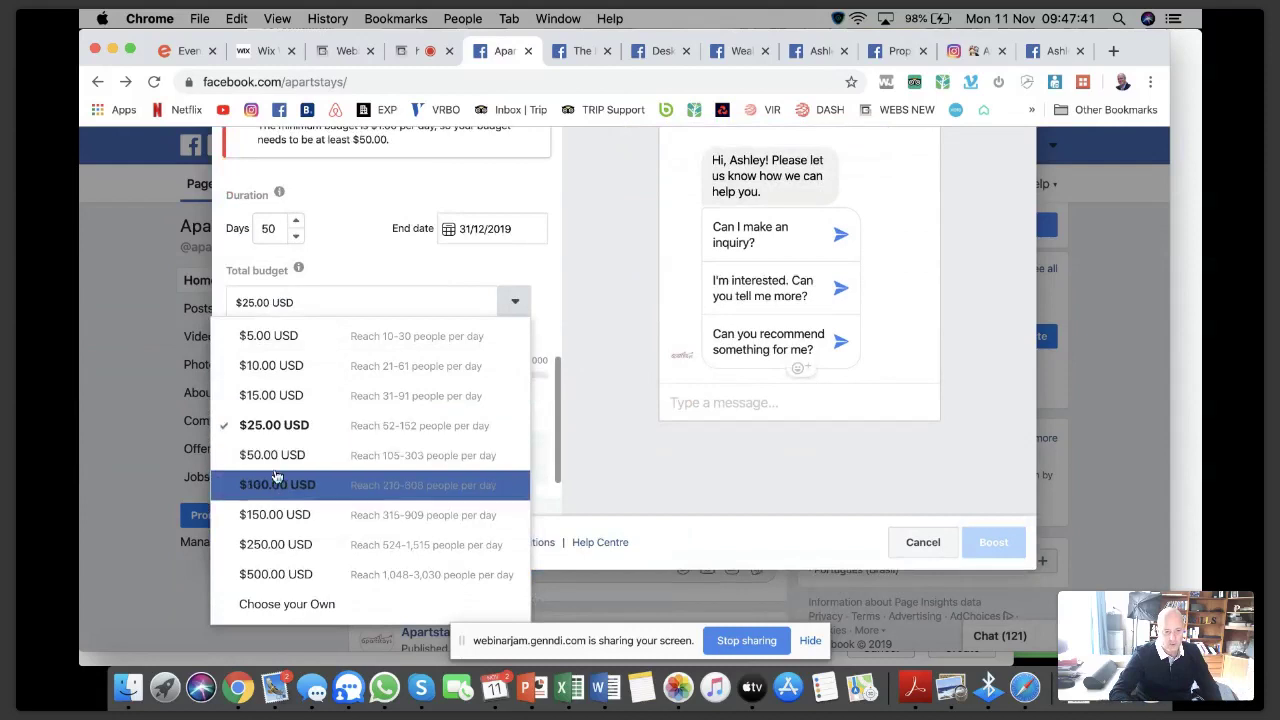
pyautogui.click(277, 458)
pyautogui.scroll(3, 348, 284)
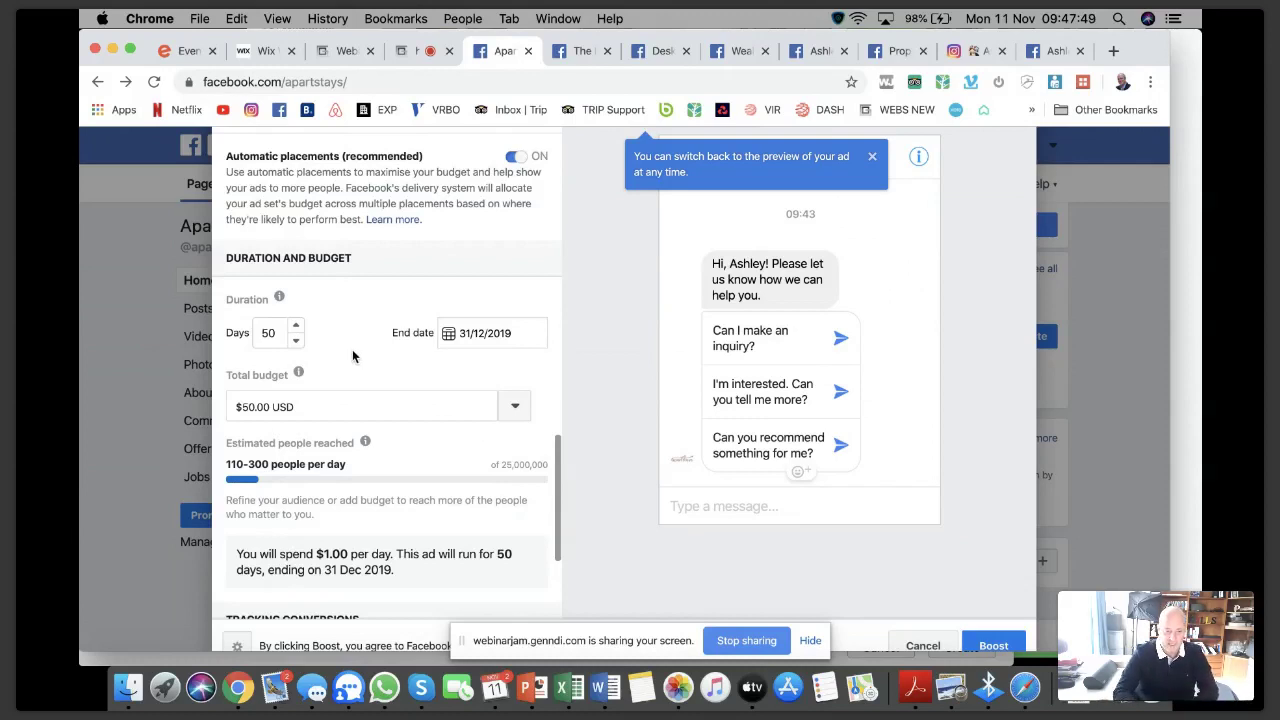
# Step: Review the spending summary, tracking and payment settings, then check back through the audience, welcome message and objective sections
pyautogui.scroll(-3, 352, 357)
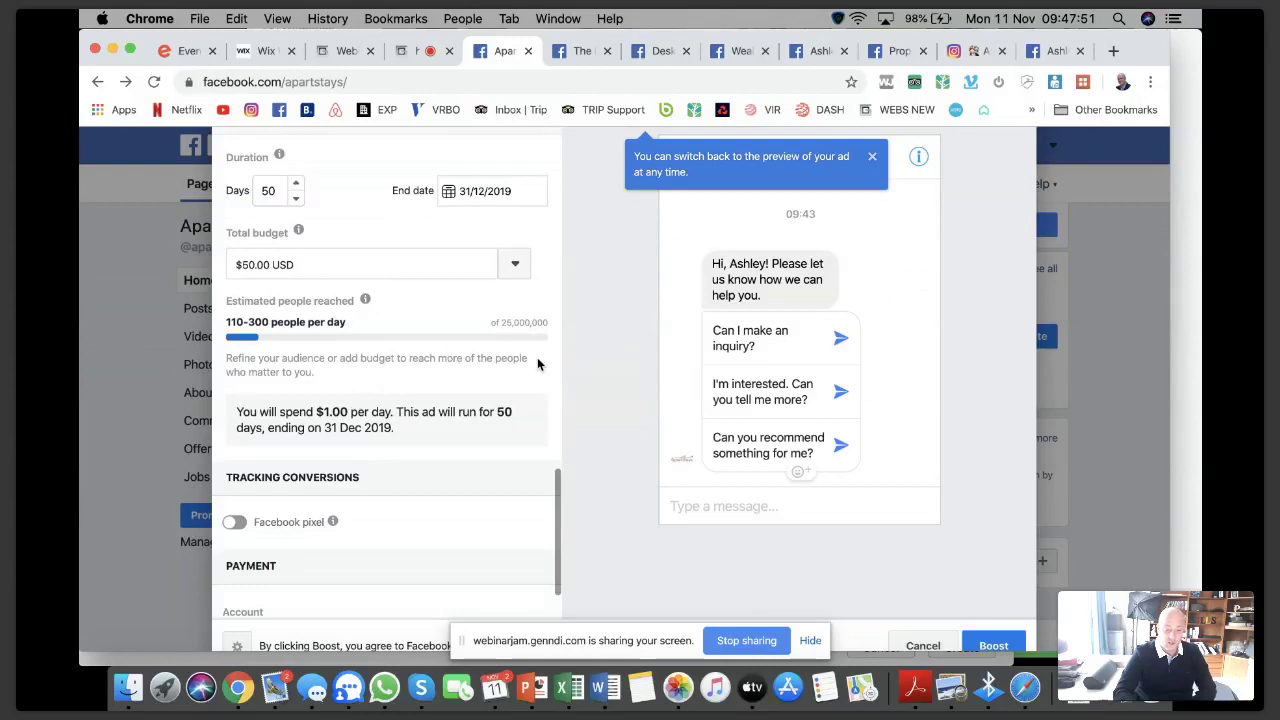
pyautogui.scroll(-2, 539, 370)
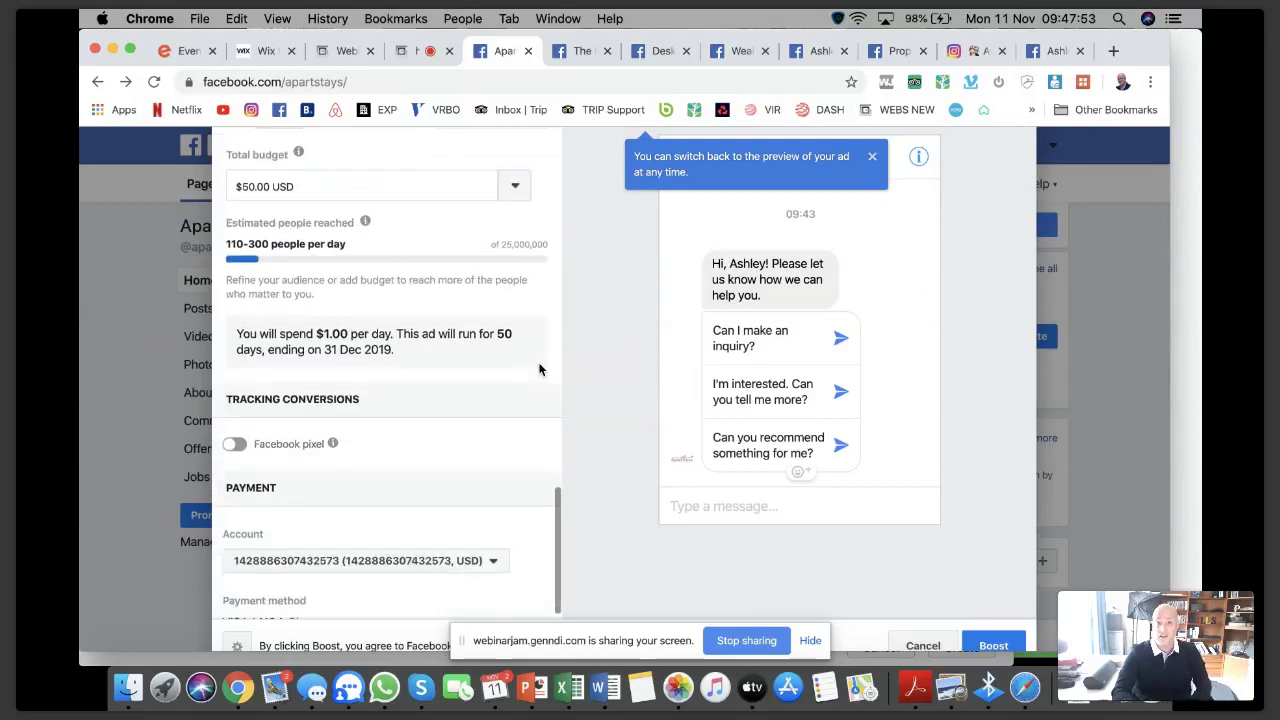
pyautogui.scroll(-1, 539, 370)
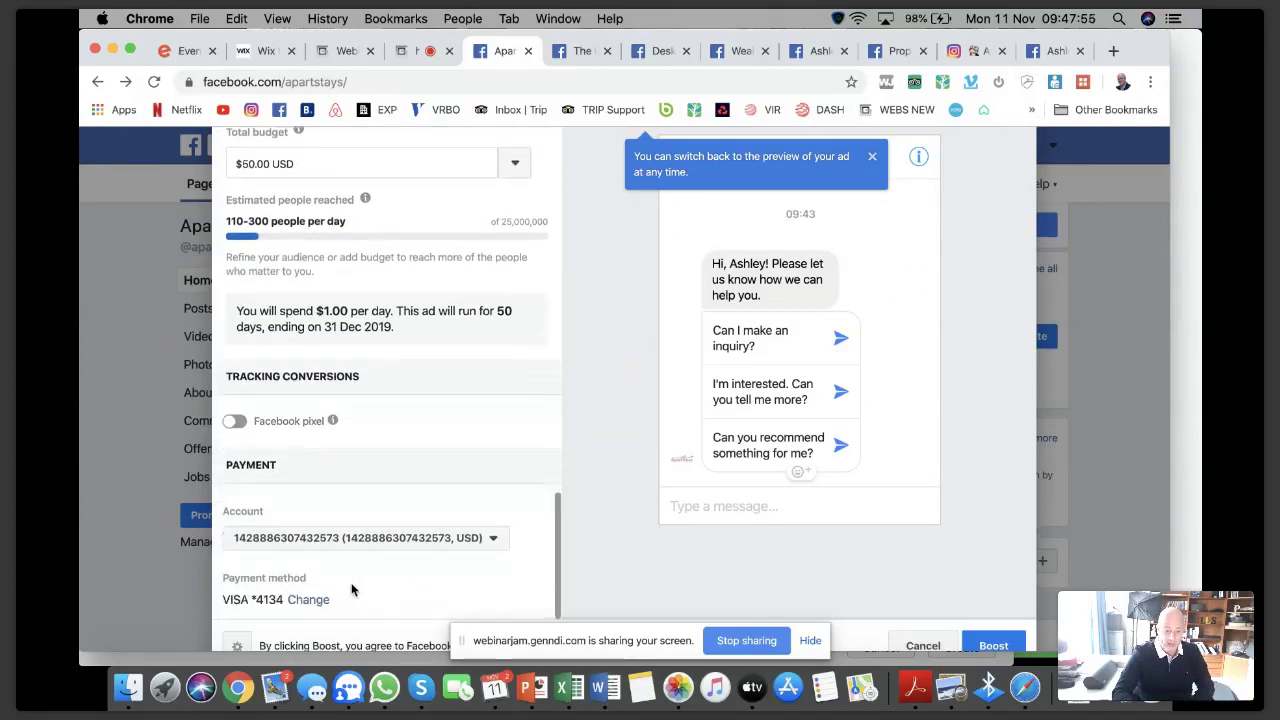
pyautogui.scroll(2, 448, 486)
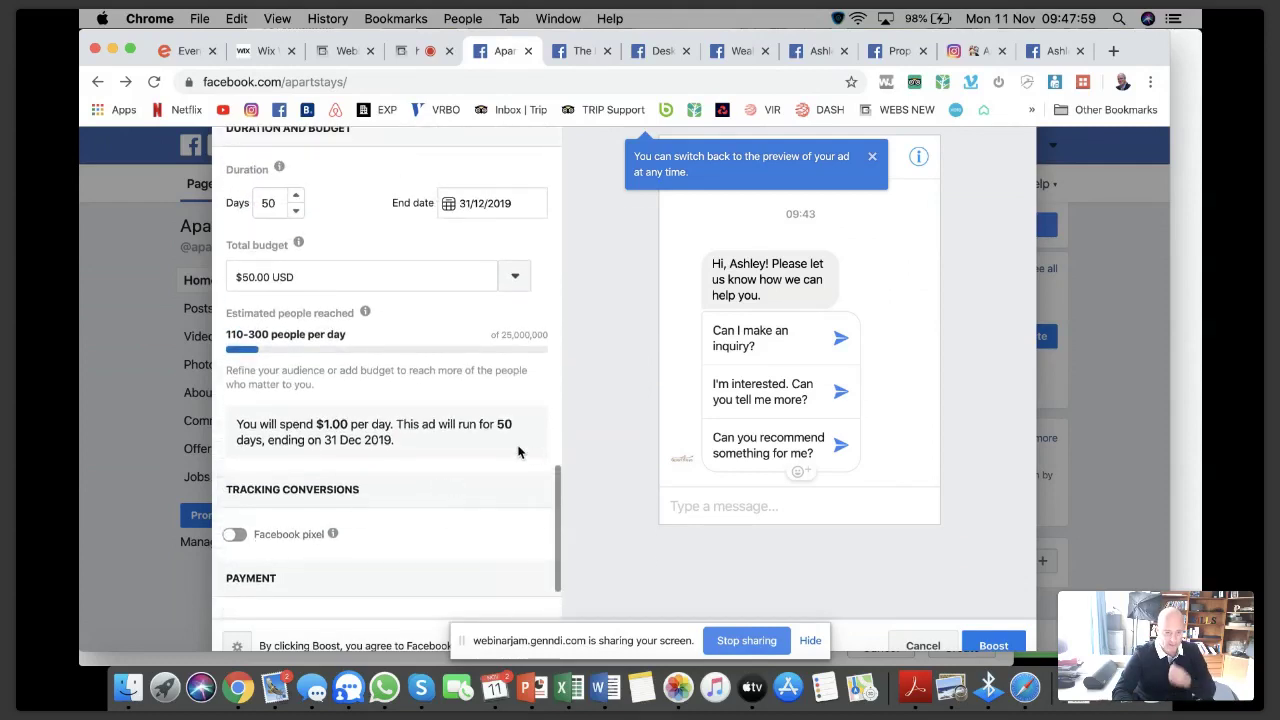
pyautogui.scroll(8, 518, 452)
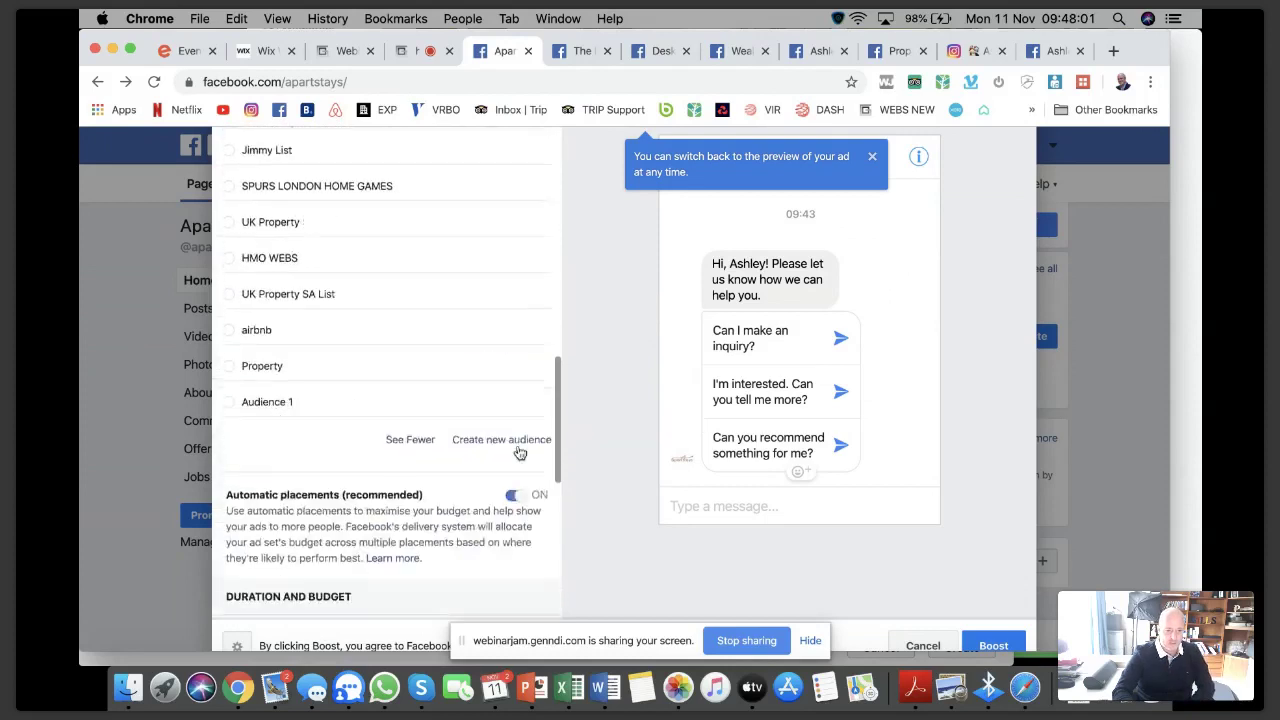
pyautogui.scroll(15, 322, 449)
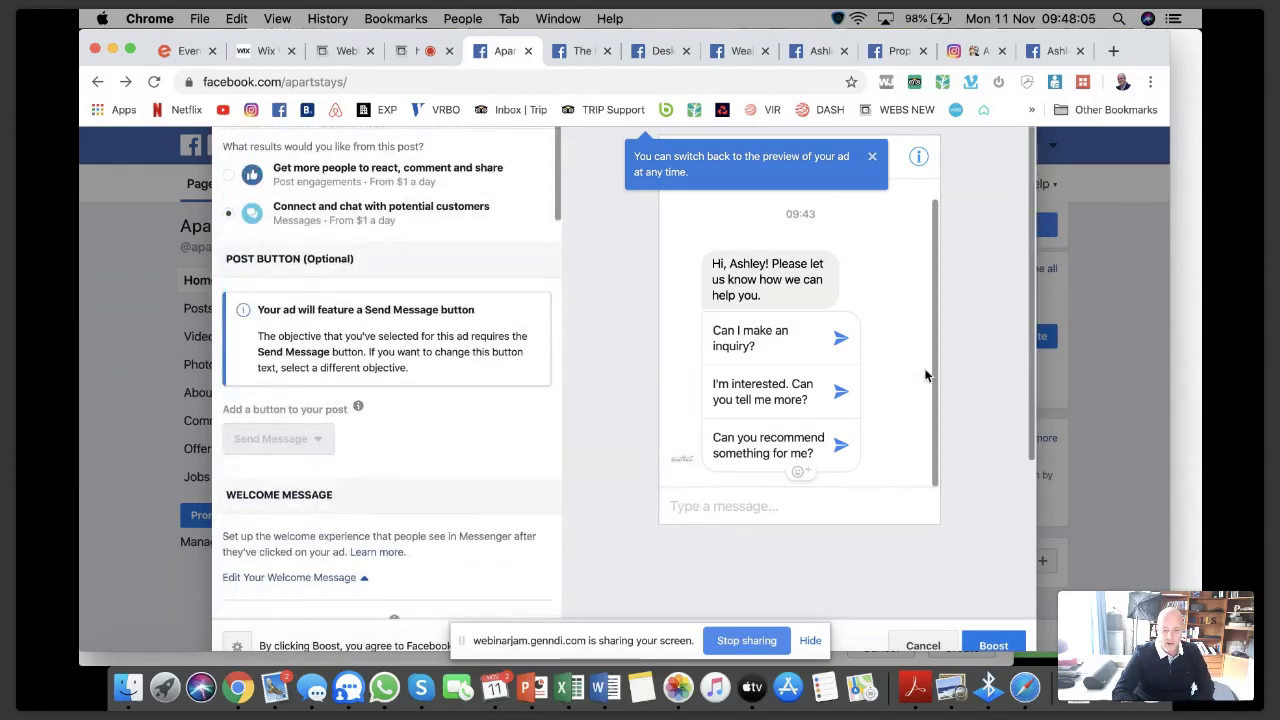
pyautogui.scroll(-2, 1109, 451)
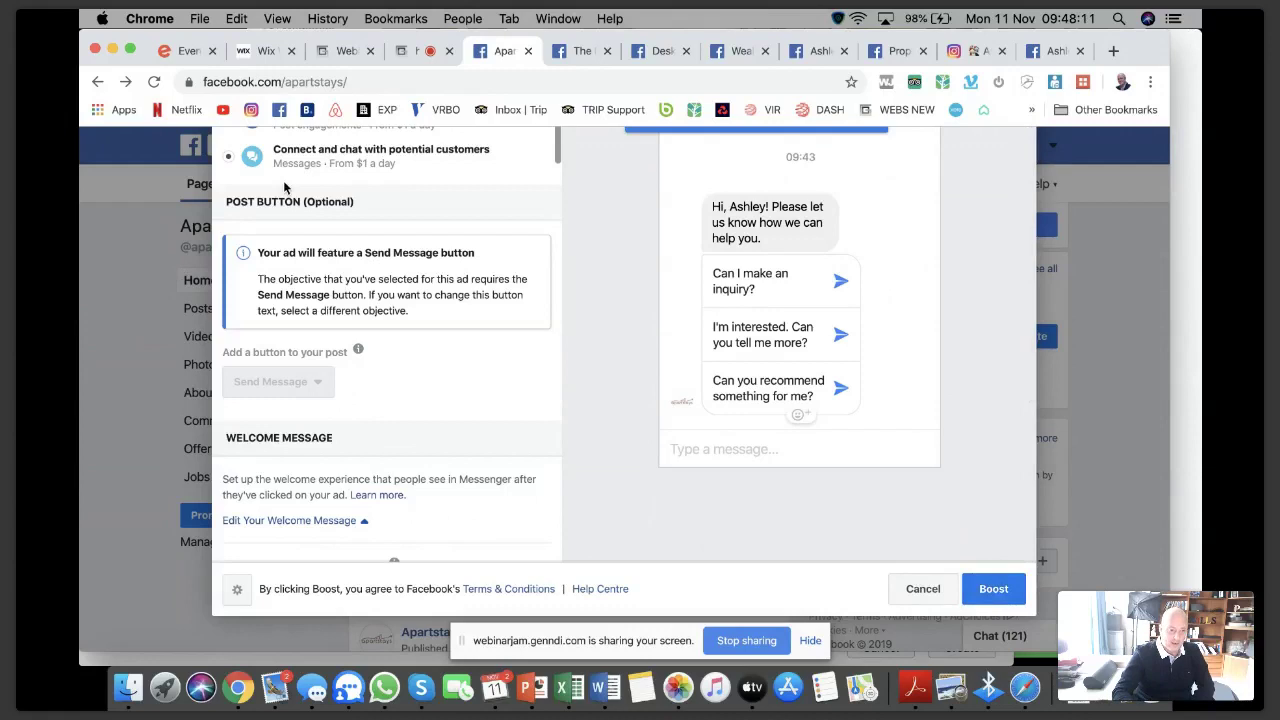
# Step: Change the boost objective to Get more people to react, comment and share, with Send Message as the post button
pyautogui.scroll(3, 330, 250)
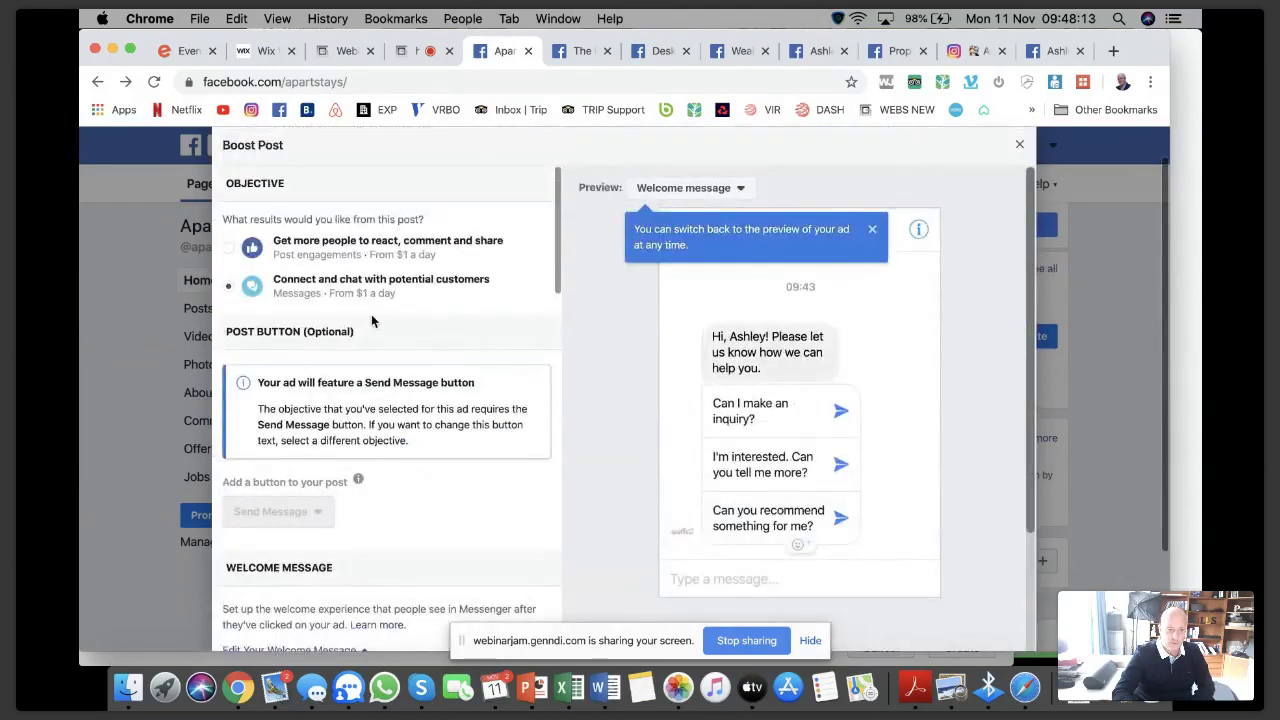
pyautogui.click(228, 248)
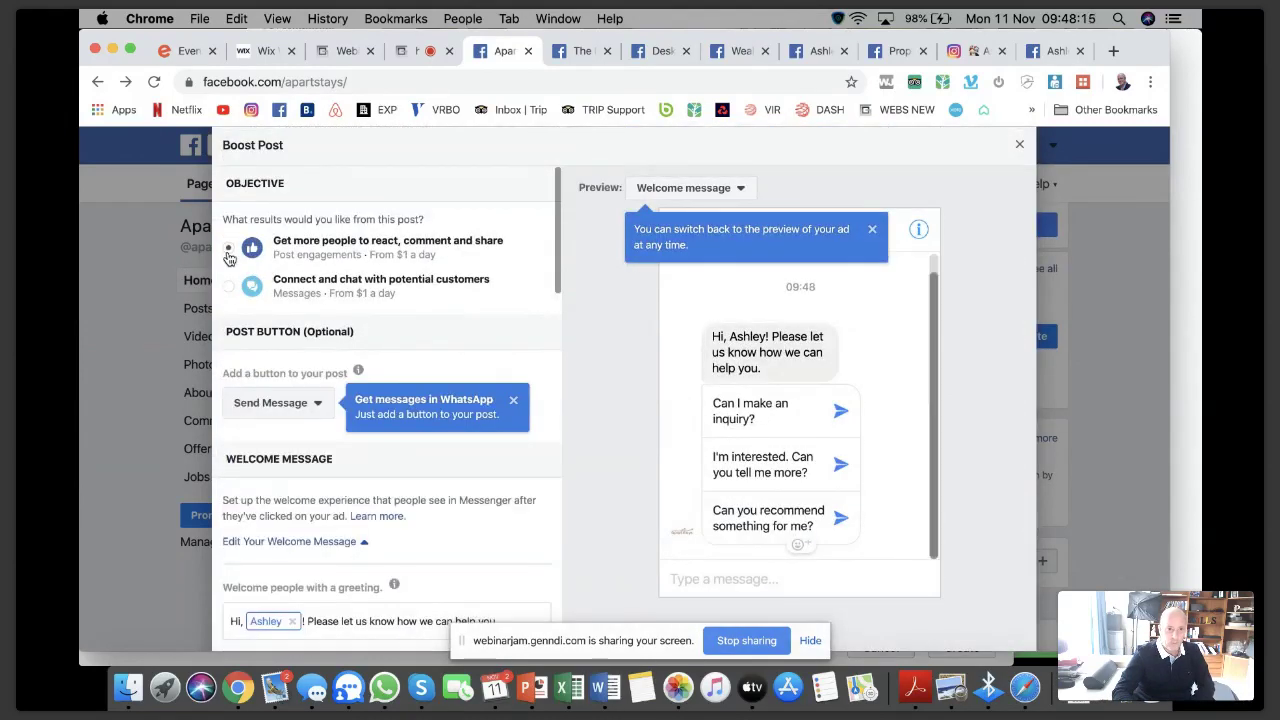
pyautogui.click(316, 401)
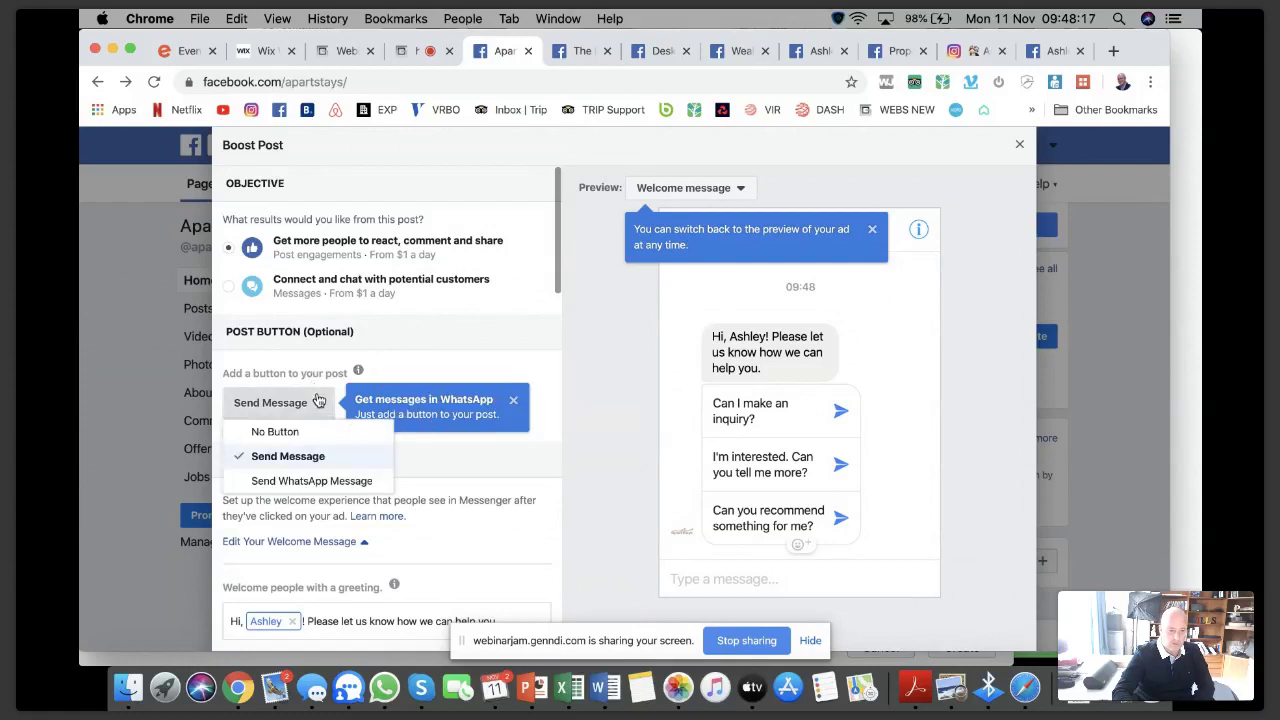
pyautogui.click(300, 458)
# Step: Try Send WhatsApp Message as the post button, then switch it back to Send Message
pyautogui.click(300, 402)
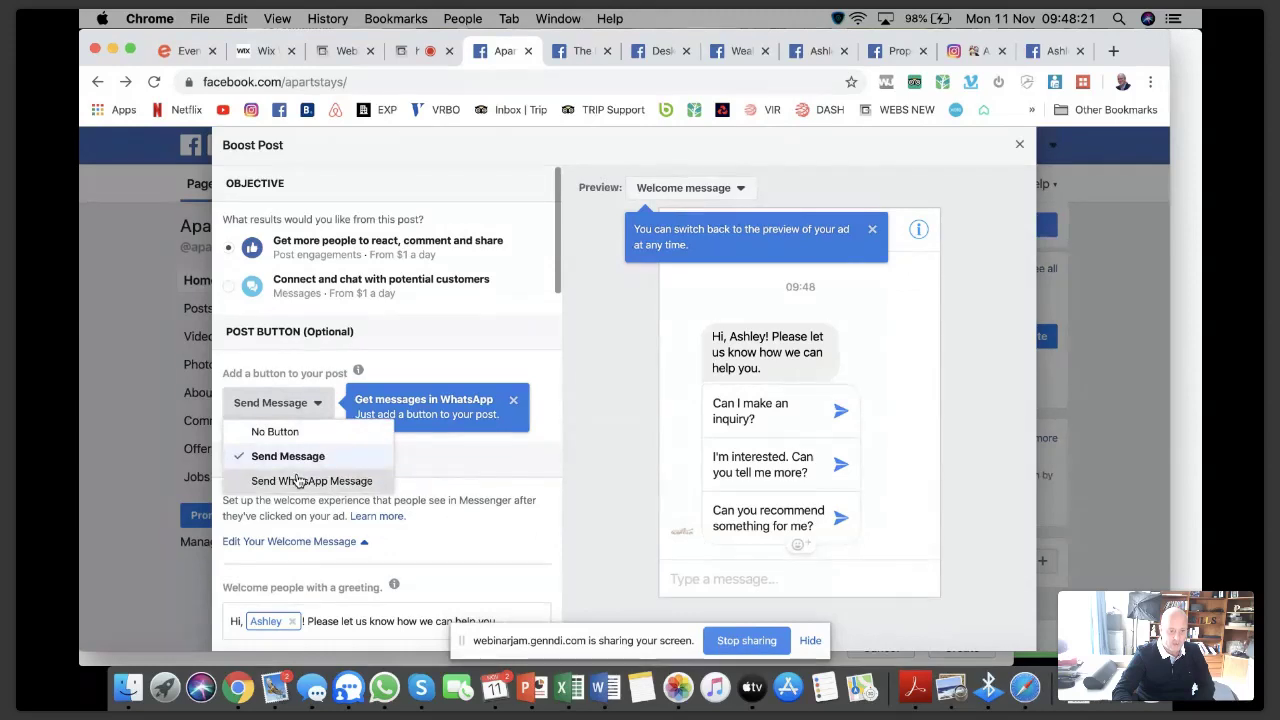
pyautogui.click(297, 481)
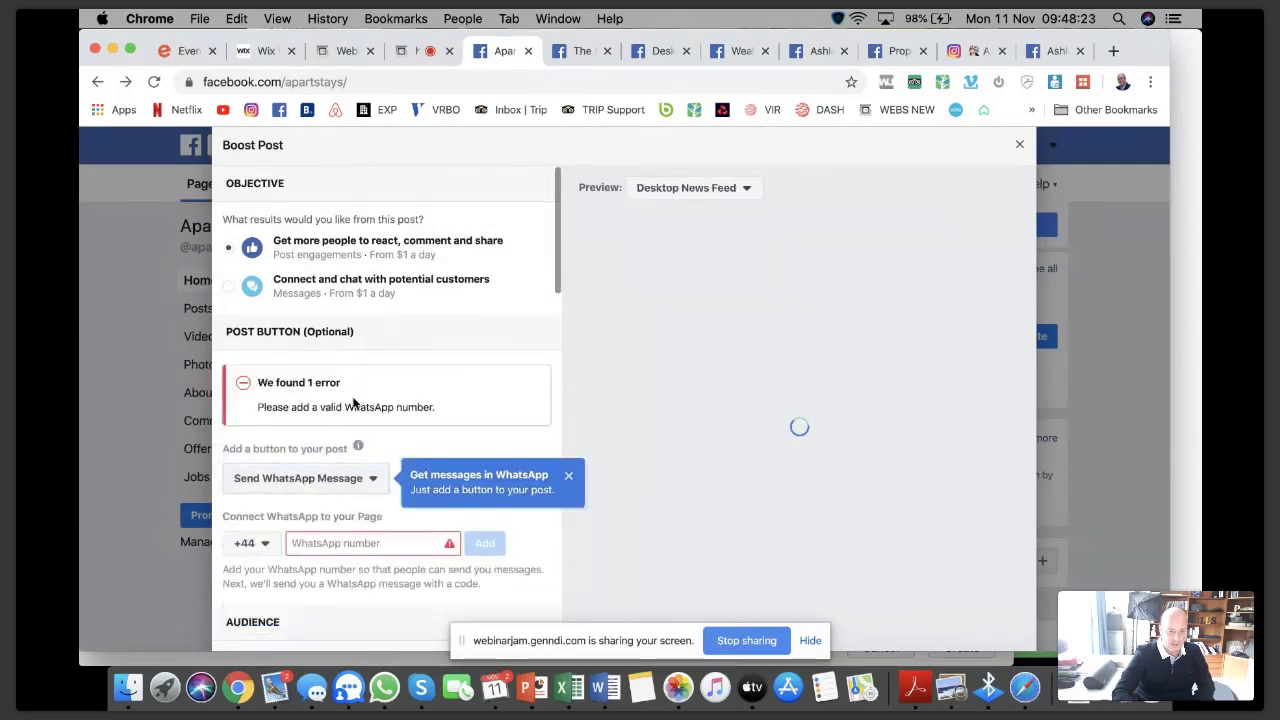
pyautogui.click(369, 485)
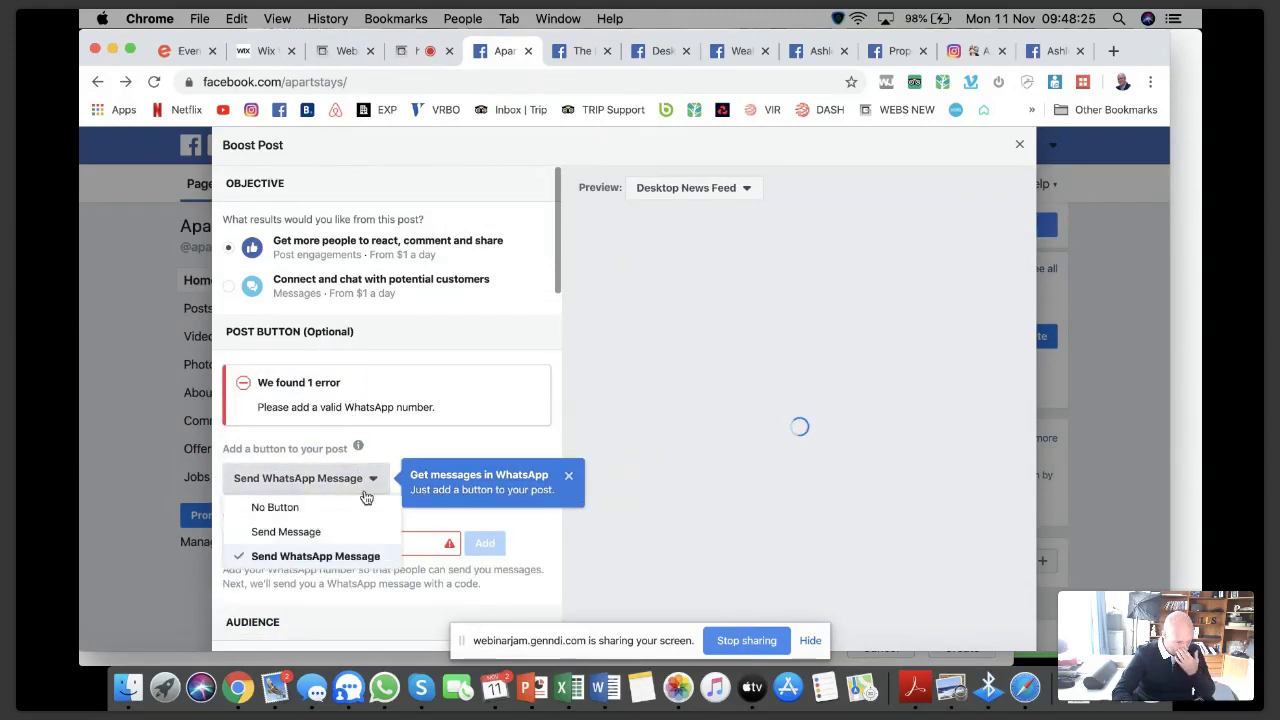
pyautogui.click(330, 532)
# Step: Submit the Apartstays post boost with the current settings
pyautogui.scroll(-2, 963, 411)
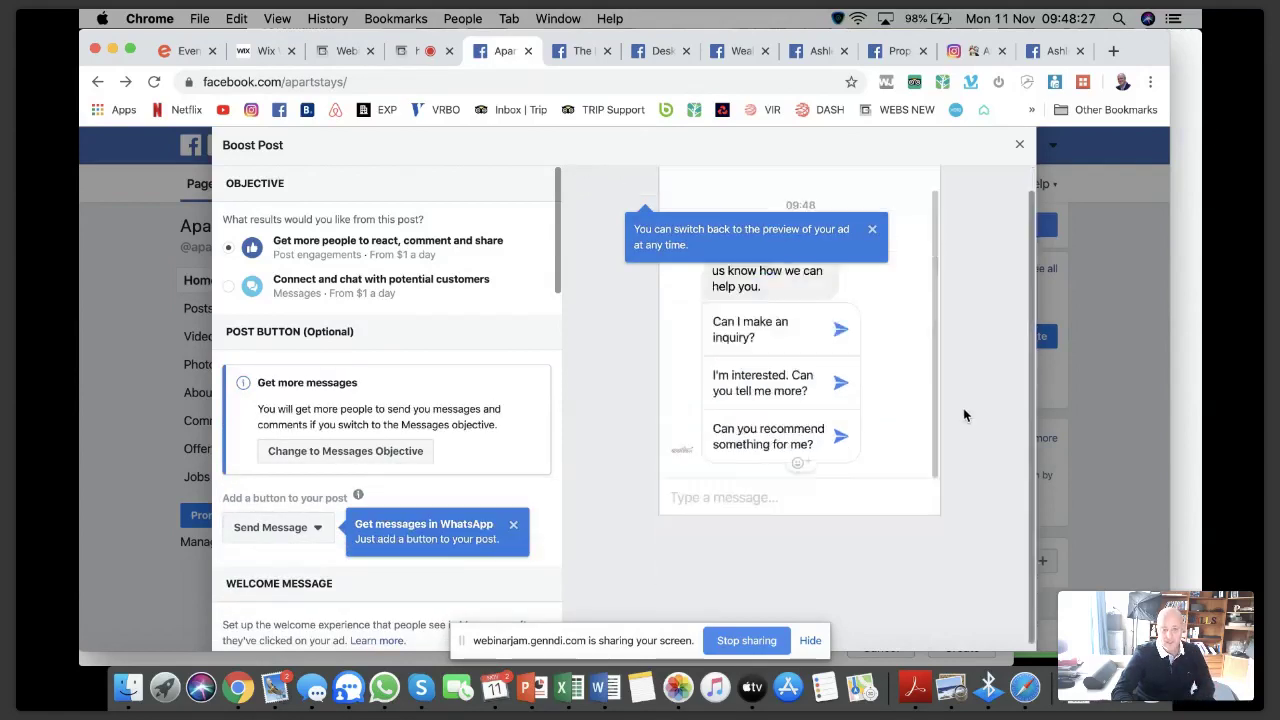
pyautogui.scroll(-3, 1070, 458)
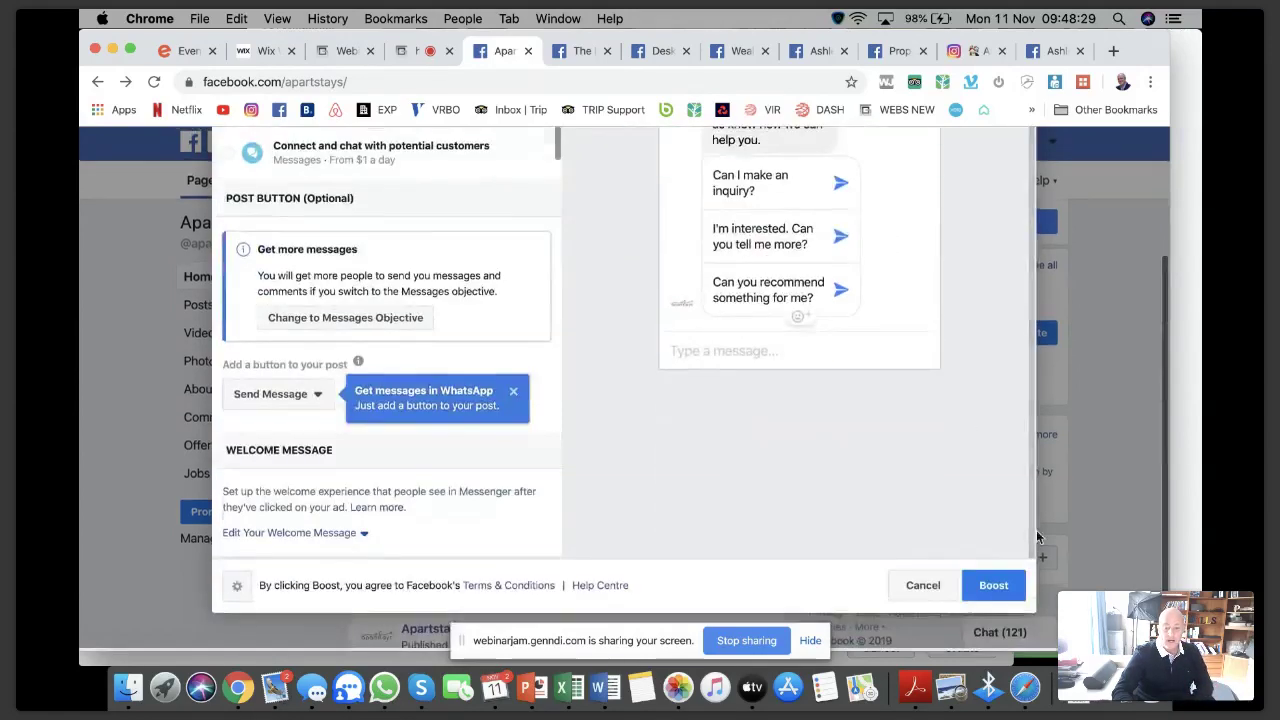
pyautogui.click(992, 589)
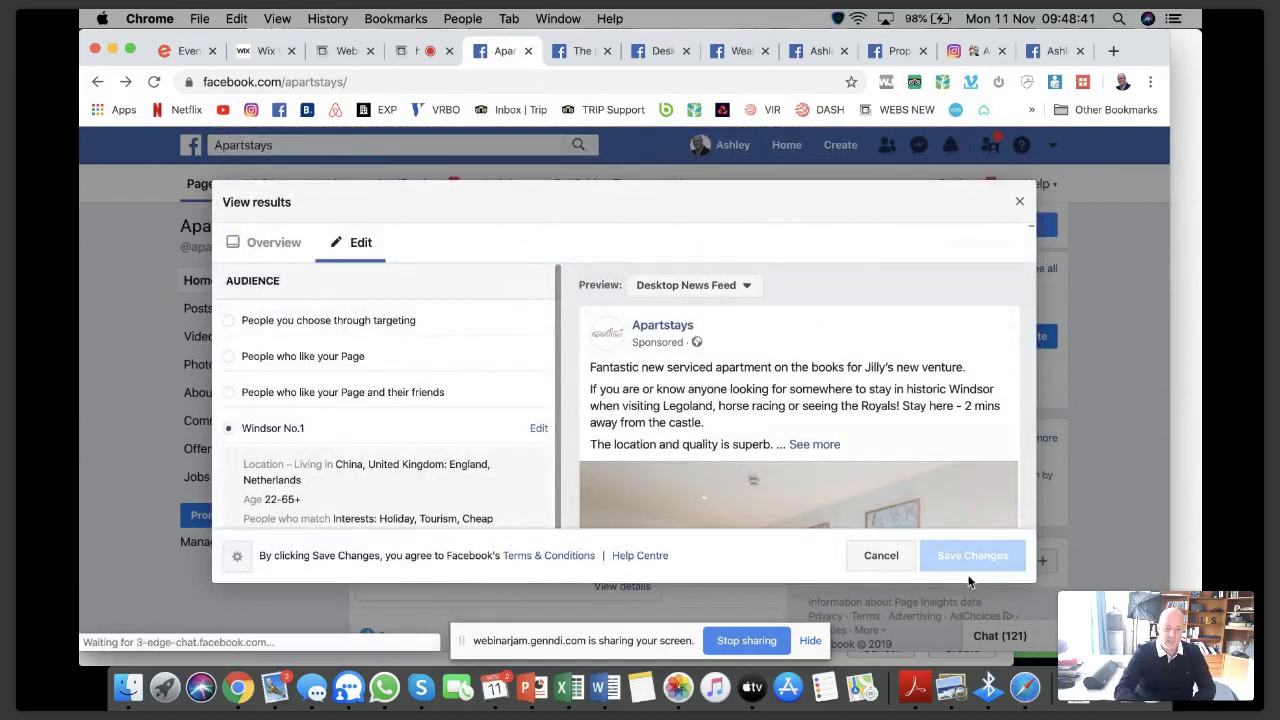
# Step: Review the submitted boost's ad preview, Windsor No.1 audience details, and duration and budget settings
pyautogui.scroll(-2, 894, 440)
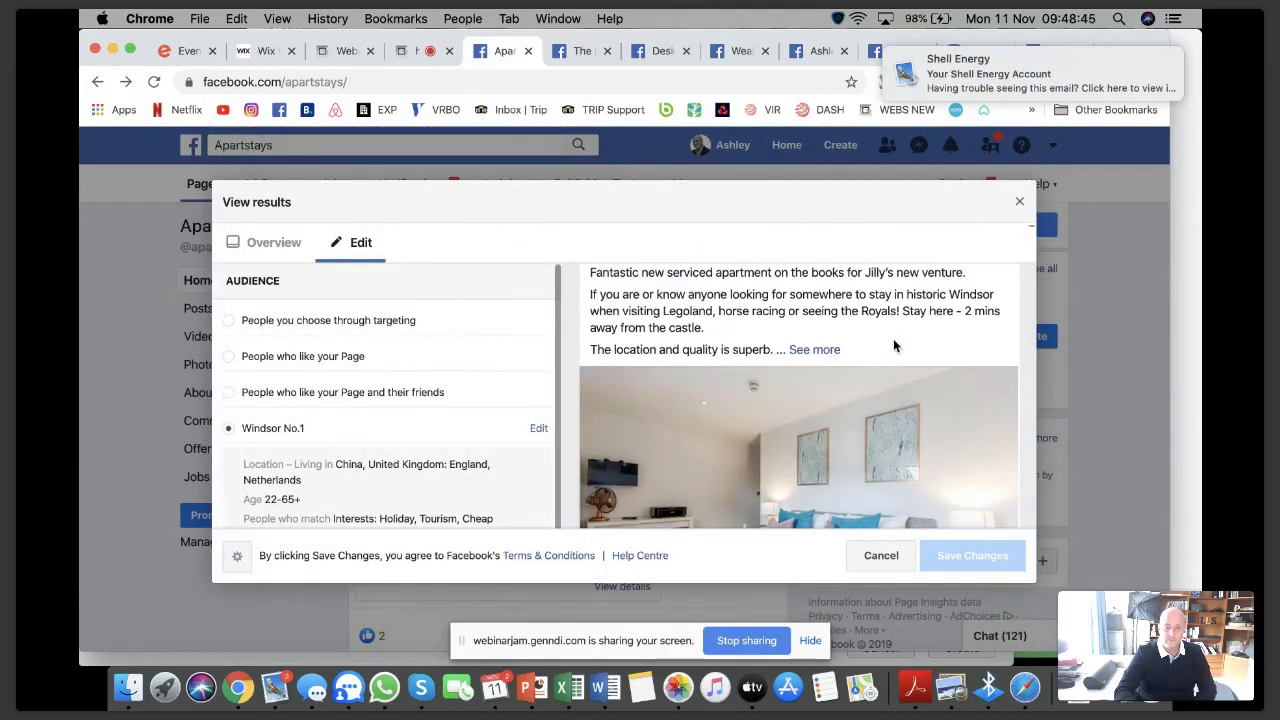
pyautogui.scroll(2, 893, 338)
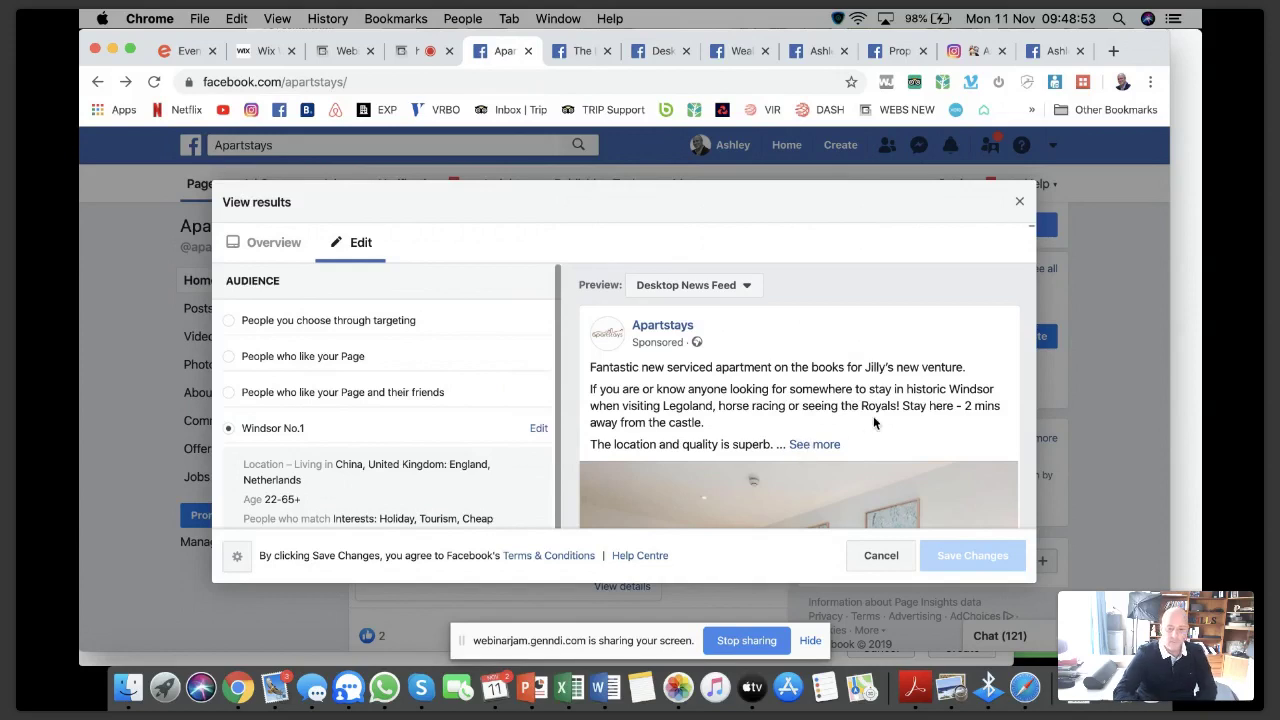
pyautogui.scroll(-3, 880, 390)
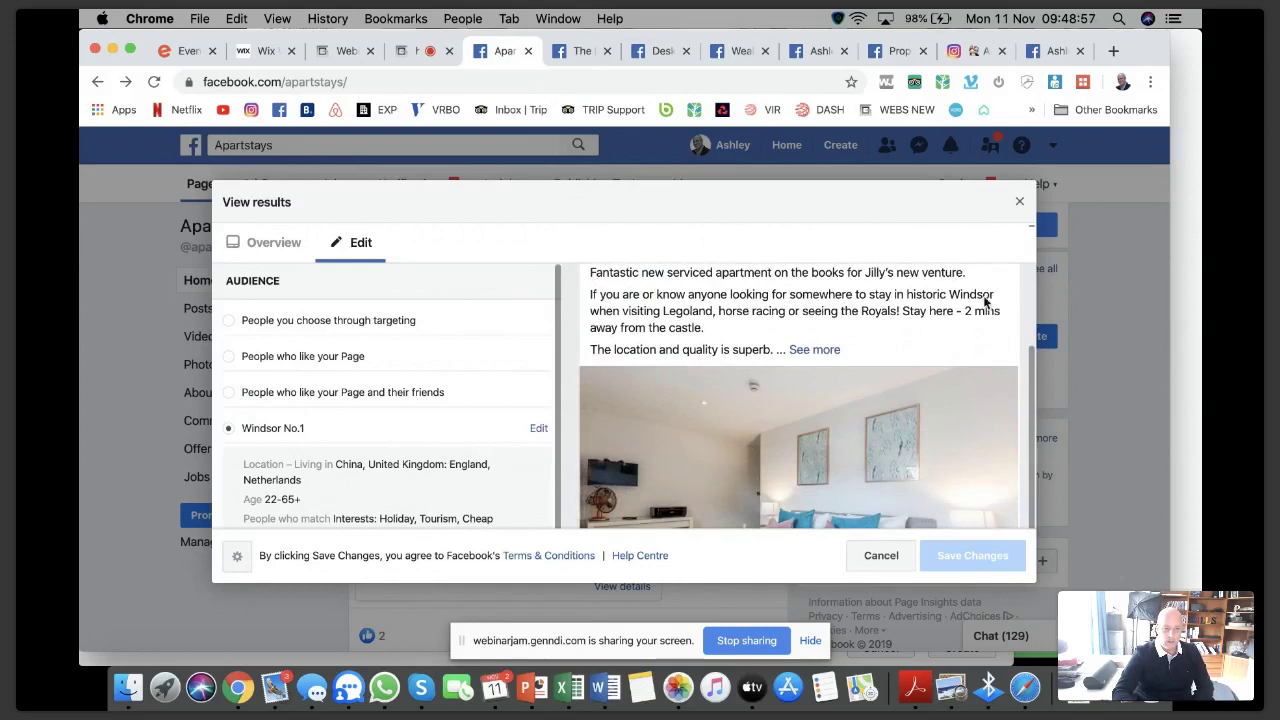
pyautogui.scroll(-3, 499, 428)
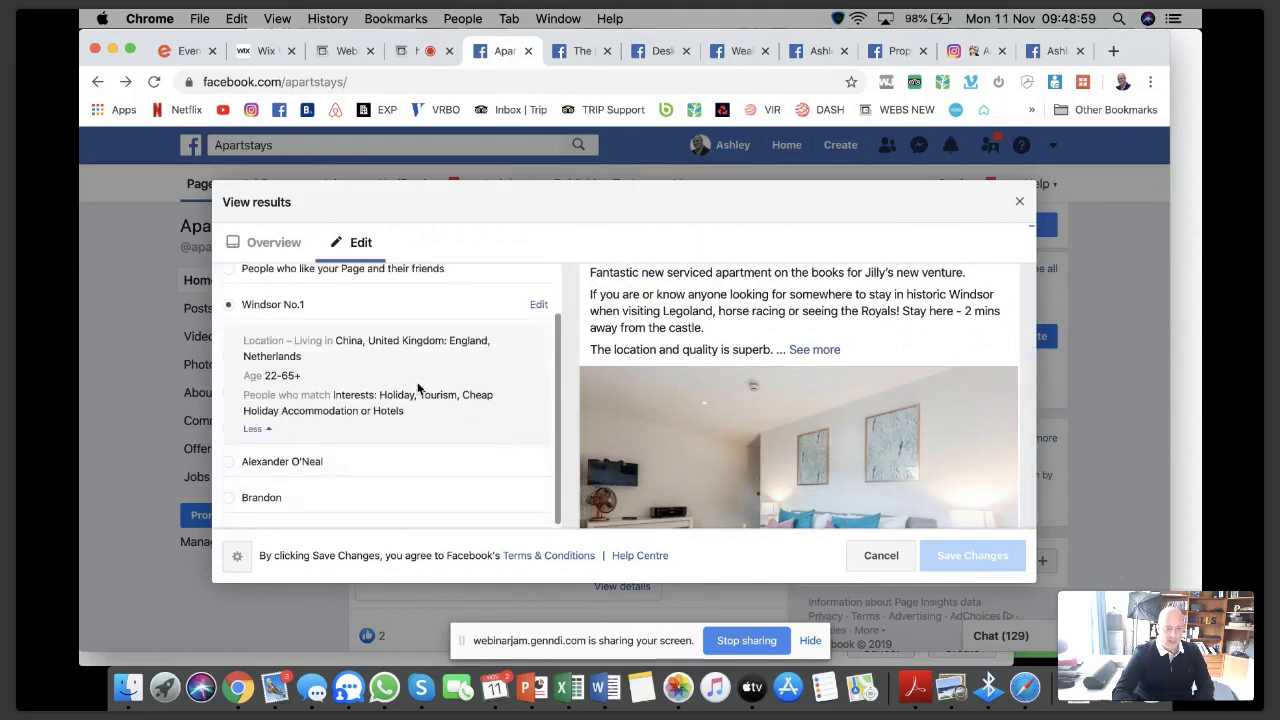
pyautogui.scroll(-2, 419, 386)
pyautogui.scroll(-10, 420, 392)
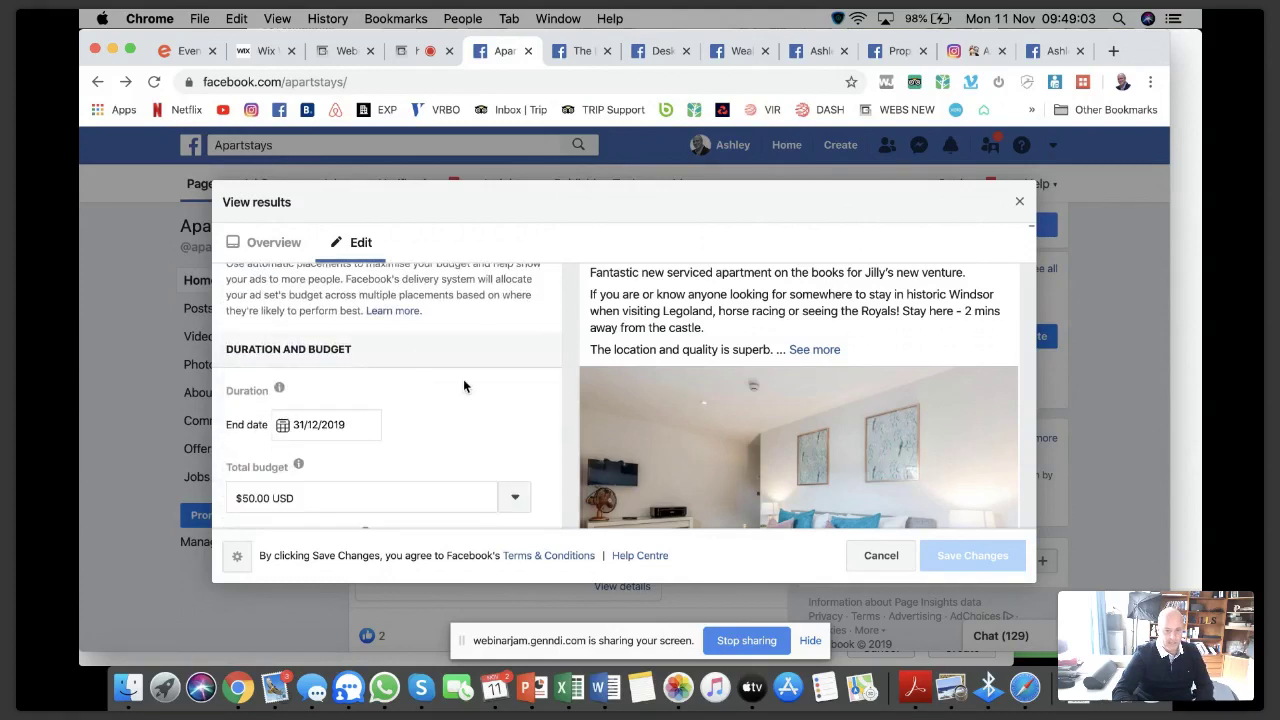
# Step: Review the boost's overview, including the add-budget options, audience, status, objective and total budget
pyautogui.scroll(12, 493, 385)
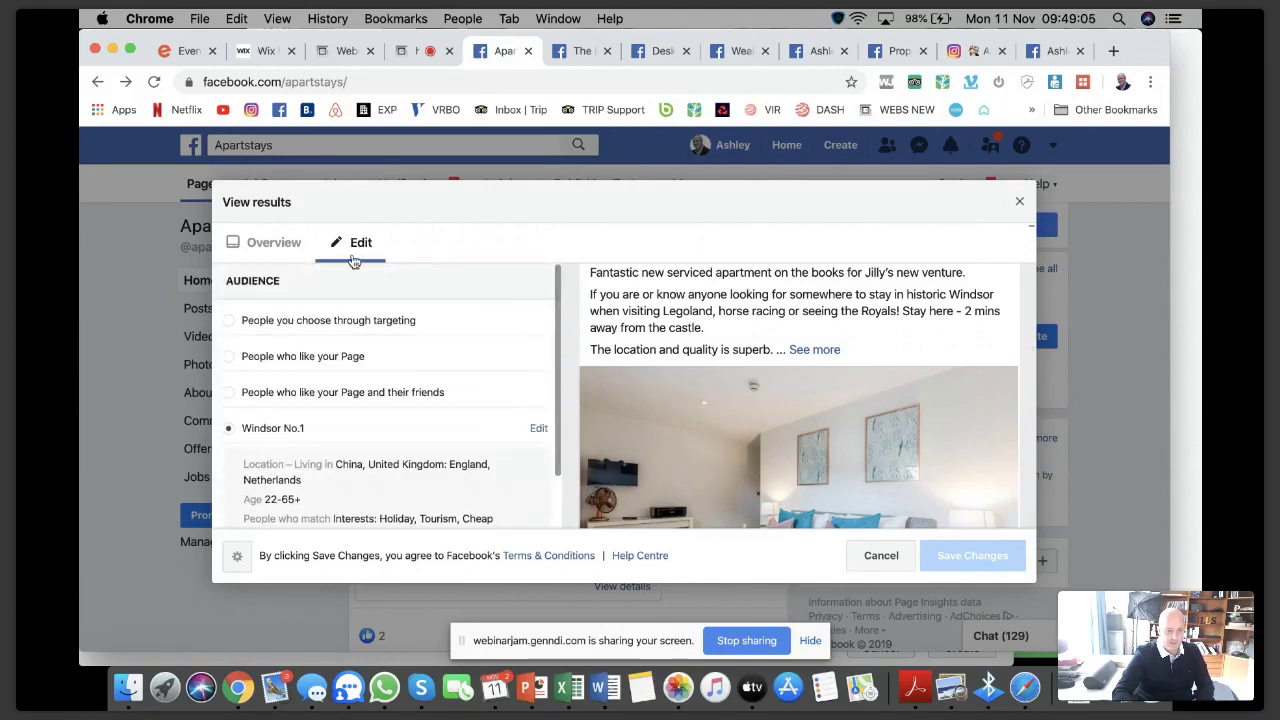
pyautogui.click(265, 243)
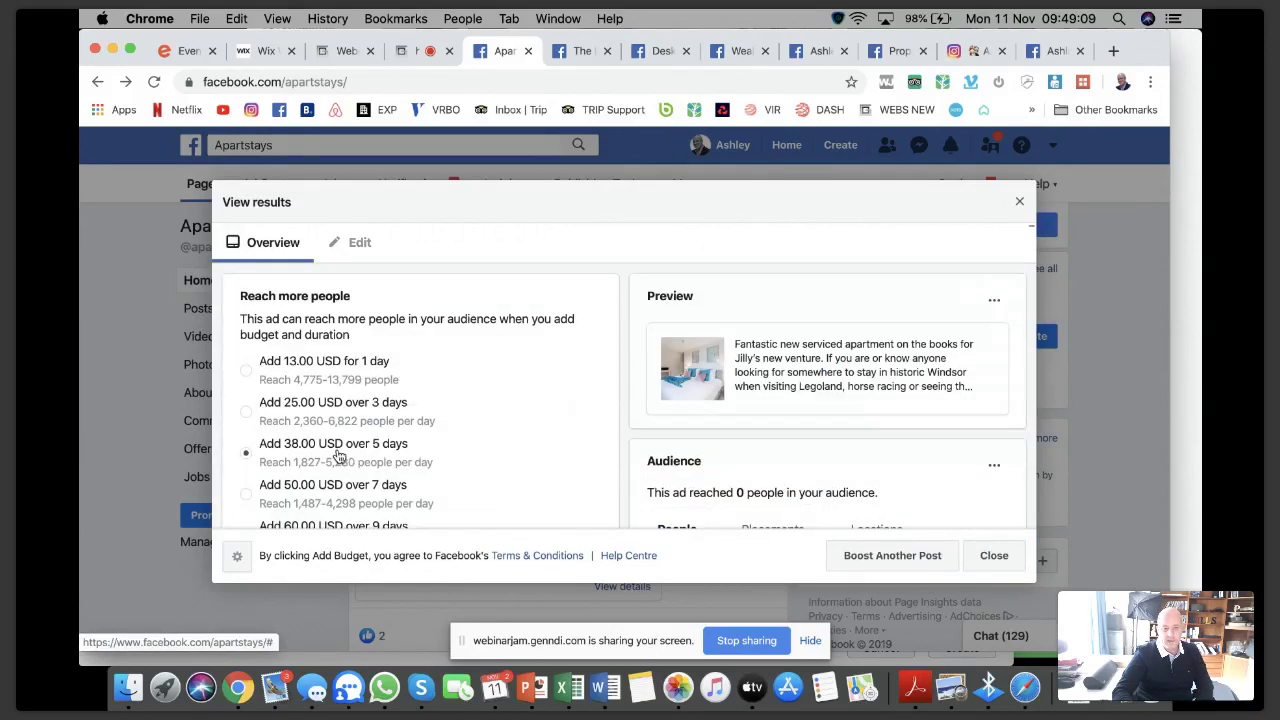
pyautogui.scroll(-3, 509, 418)
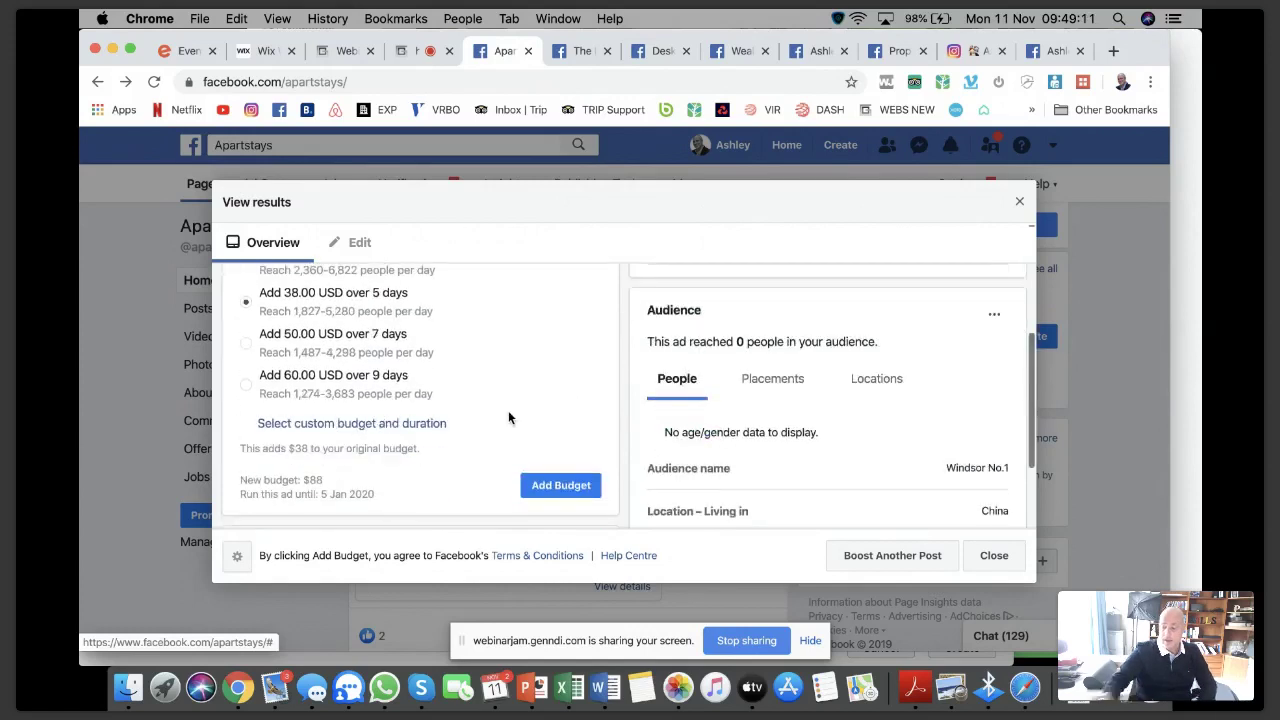
pyautogui.scroll(-3, 523, 414)
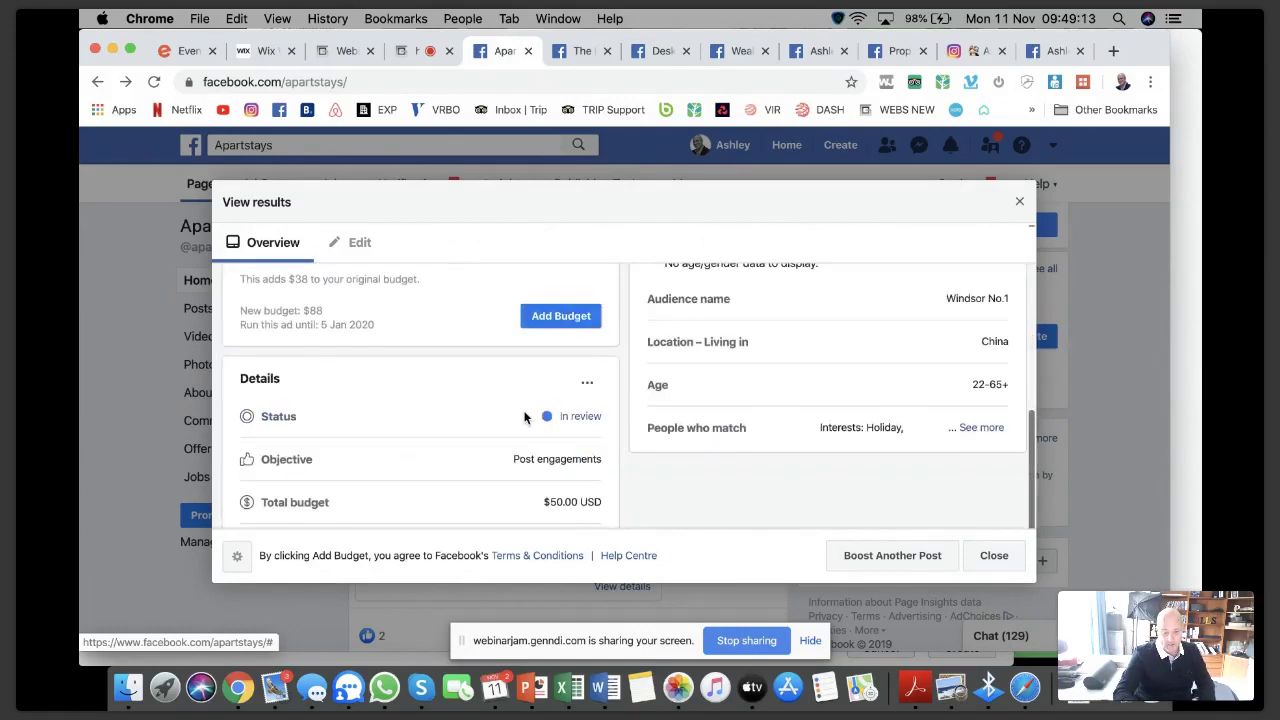
pyautogui.scroll(-1, 729, 473)
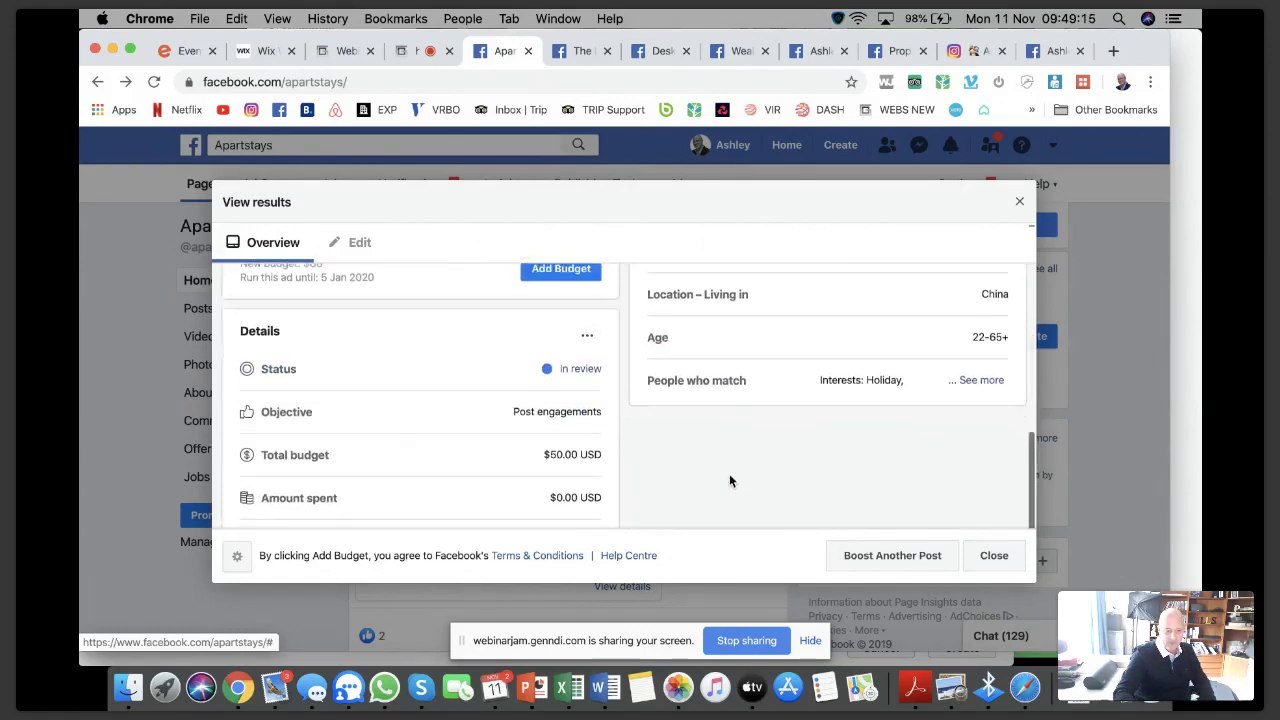
pyautogui.scroll(8, 729, 481)
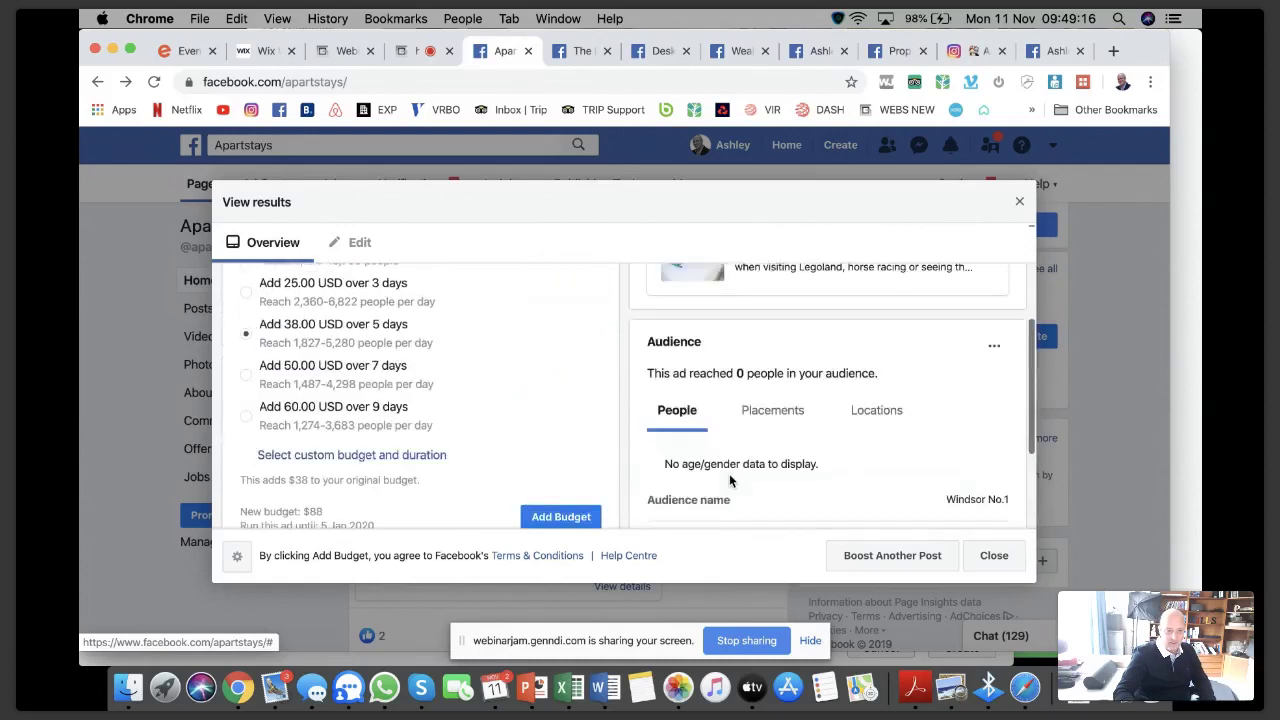
# Step: Preview the boosted ad in the Mobile News Feed and Instagram formats, and close the results without saving changes
pyautogui.click(352, 243)
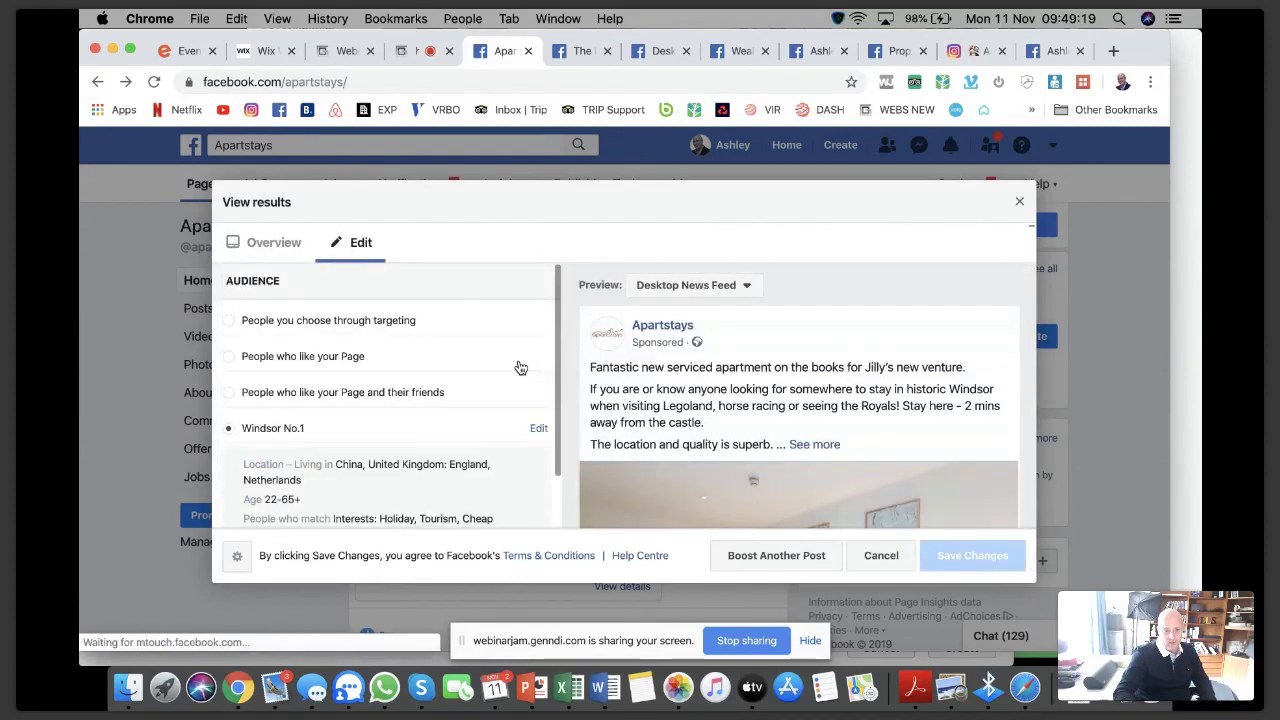
pyautogui.click(745, 287)
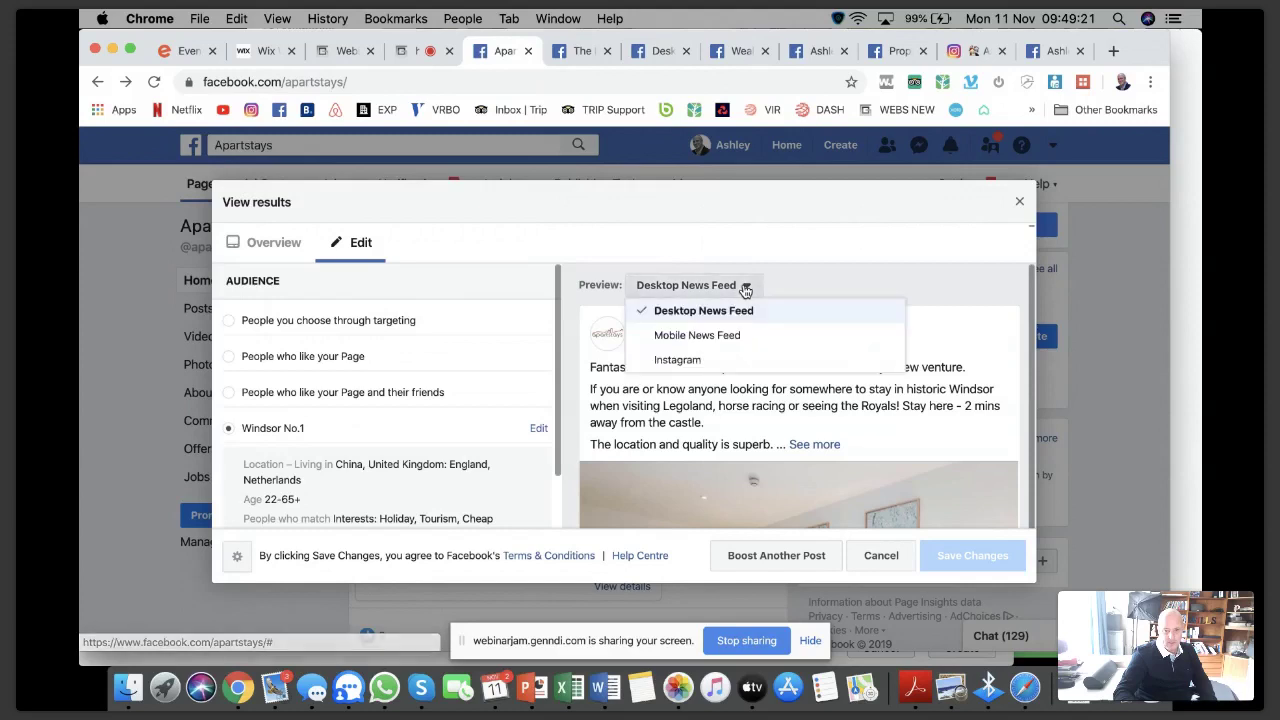
pyautogui.click(705, 335)
pyautogui.scroll(-5, 891, 406)
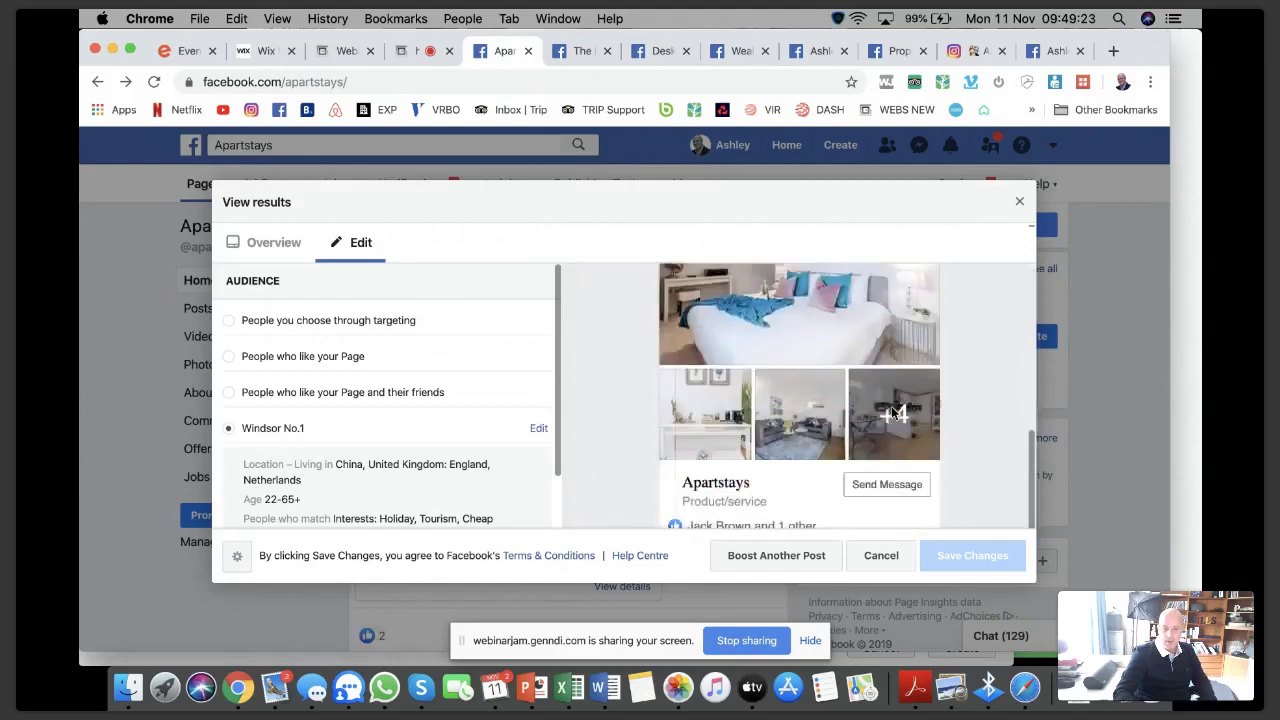
pyautogui.scroll(5, 892, 410)
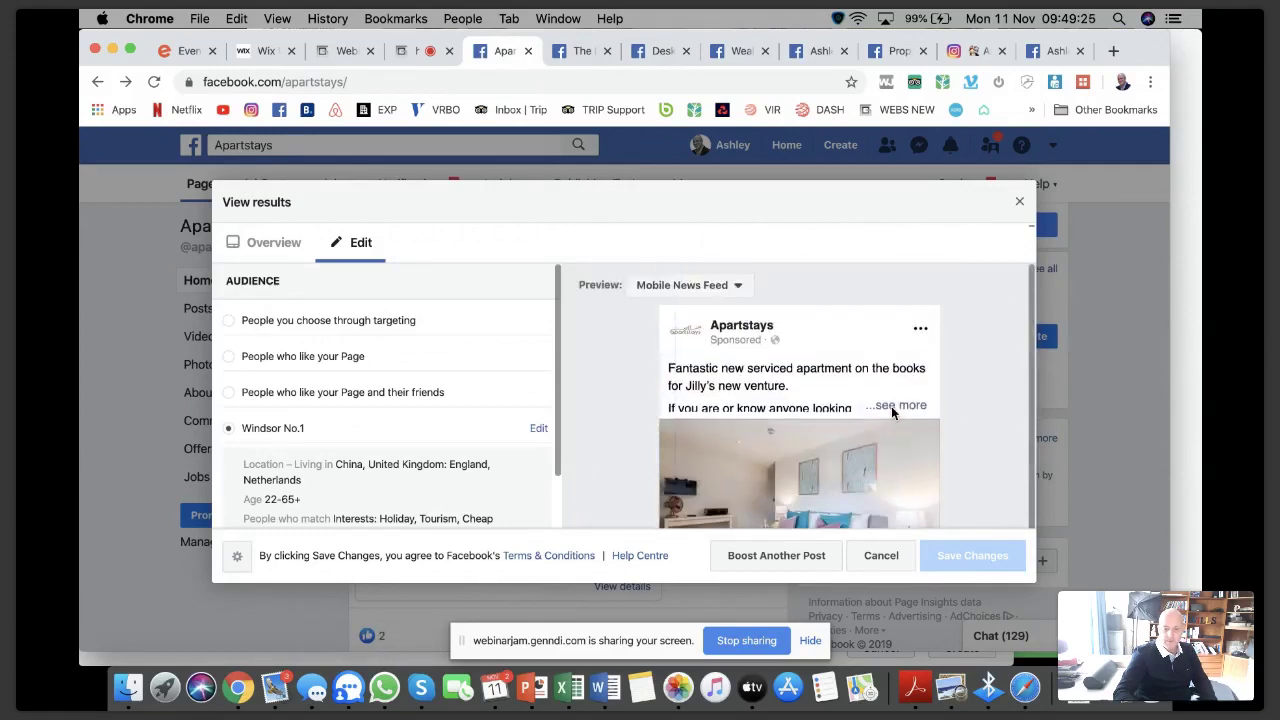
pyautogui.click(737, 287)
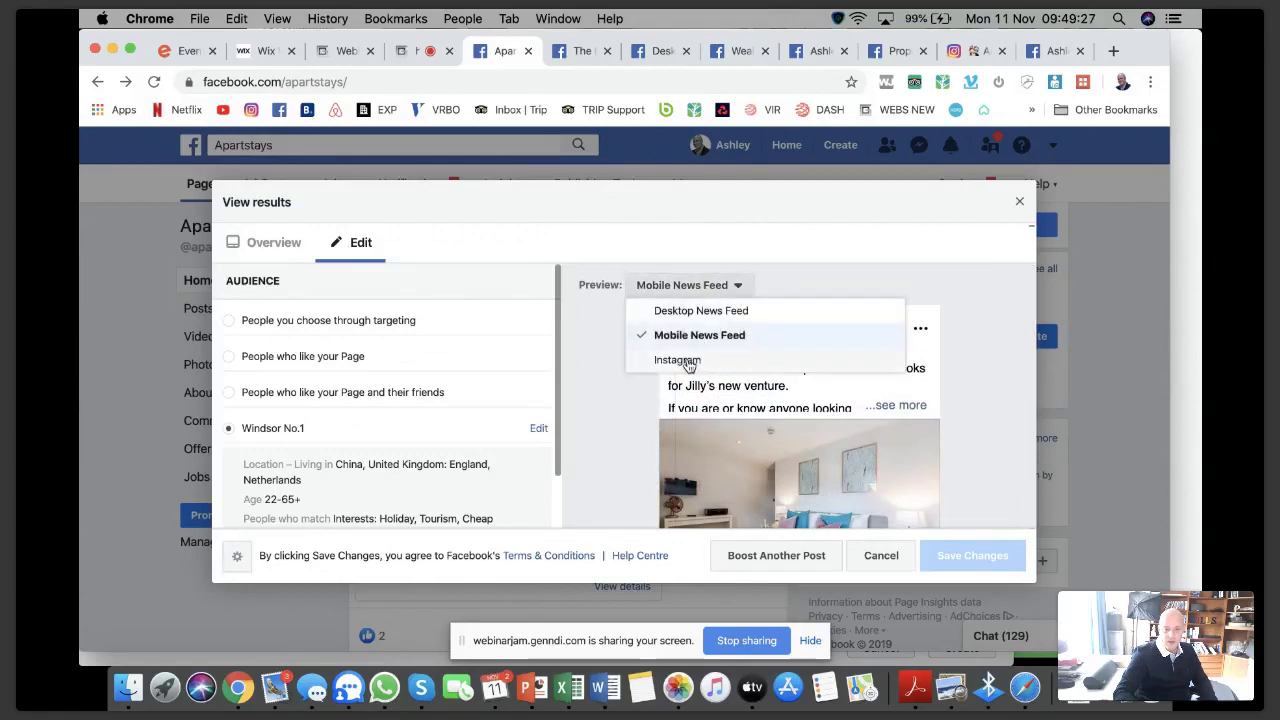
pyautogui.click(689, 360)
pyautogui.scroll(-5, 1004, 377)
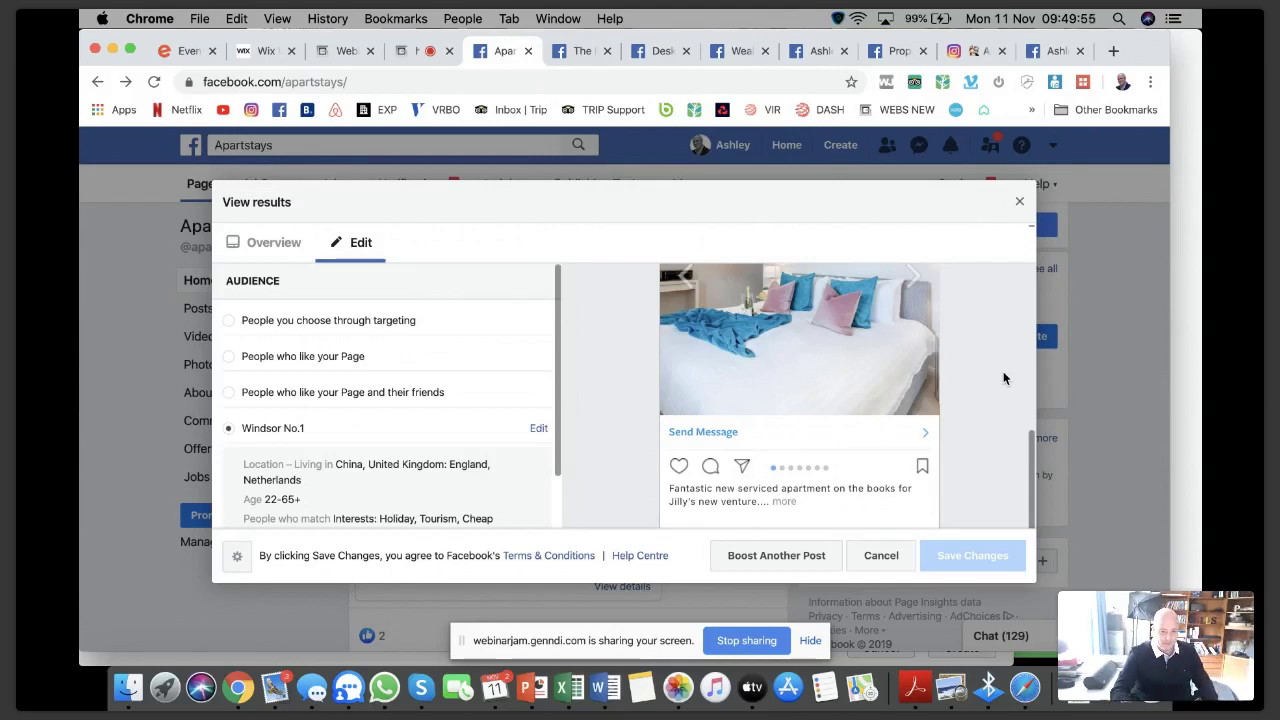
pyautogui.click(868, 556)
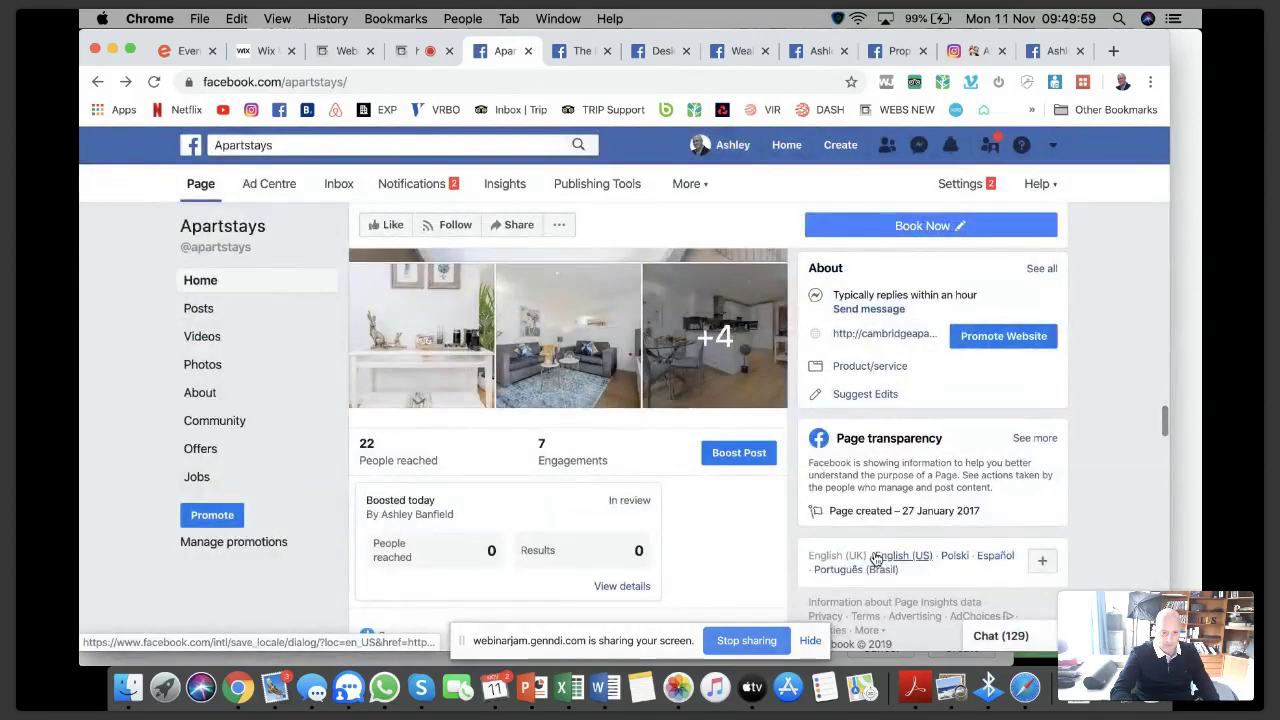
pyautogui.scroll(-3, 708, 551)
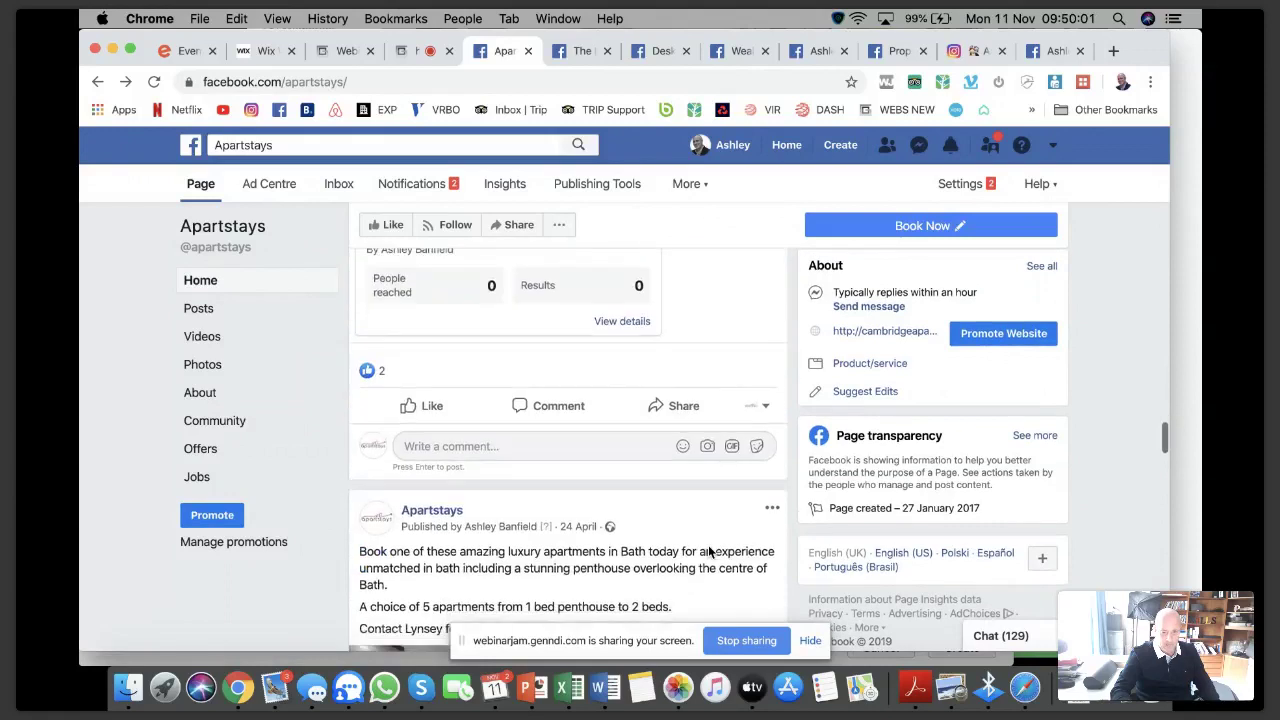
pyautogui.scroll(2, 708, 551)
pyautogui.scroll(3, 708, 548)
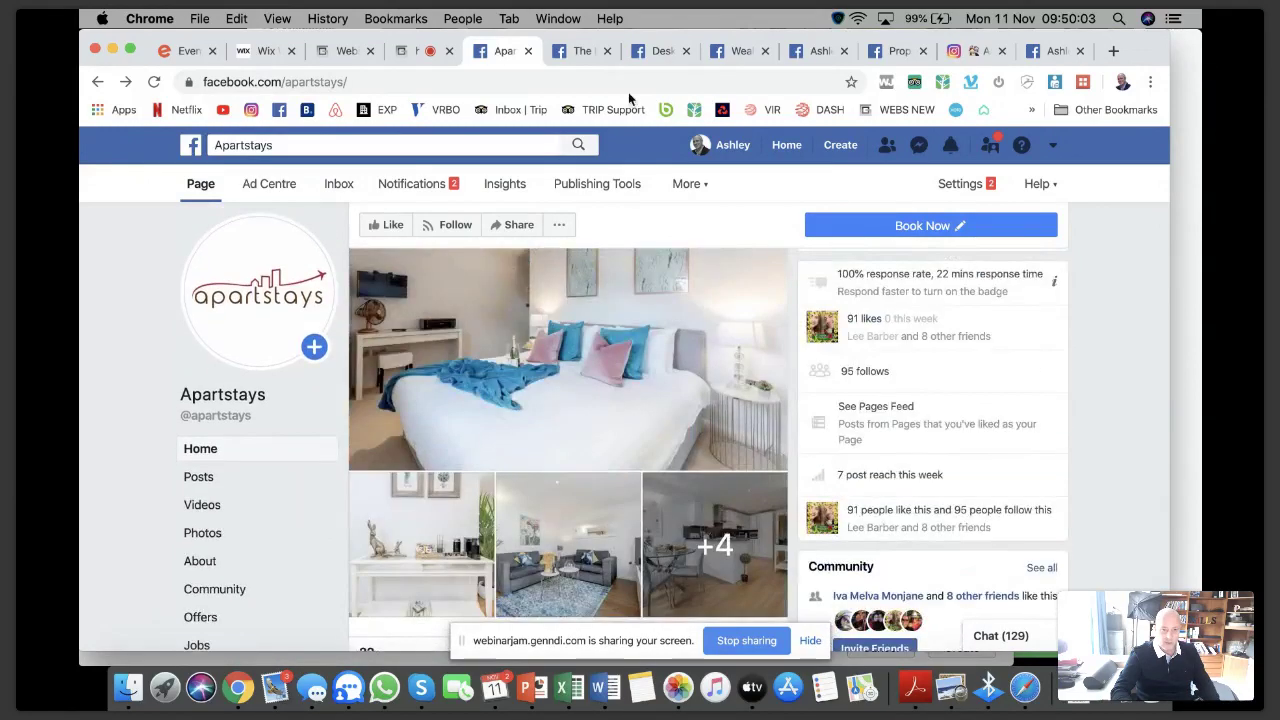
# Step: Switch to The Bill Nicholson Pub & Rooms page and examine its likes, follows and weekly post reach
pyautogui.click(577, 52)
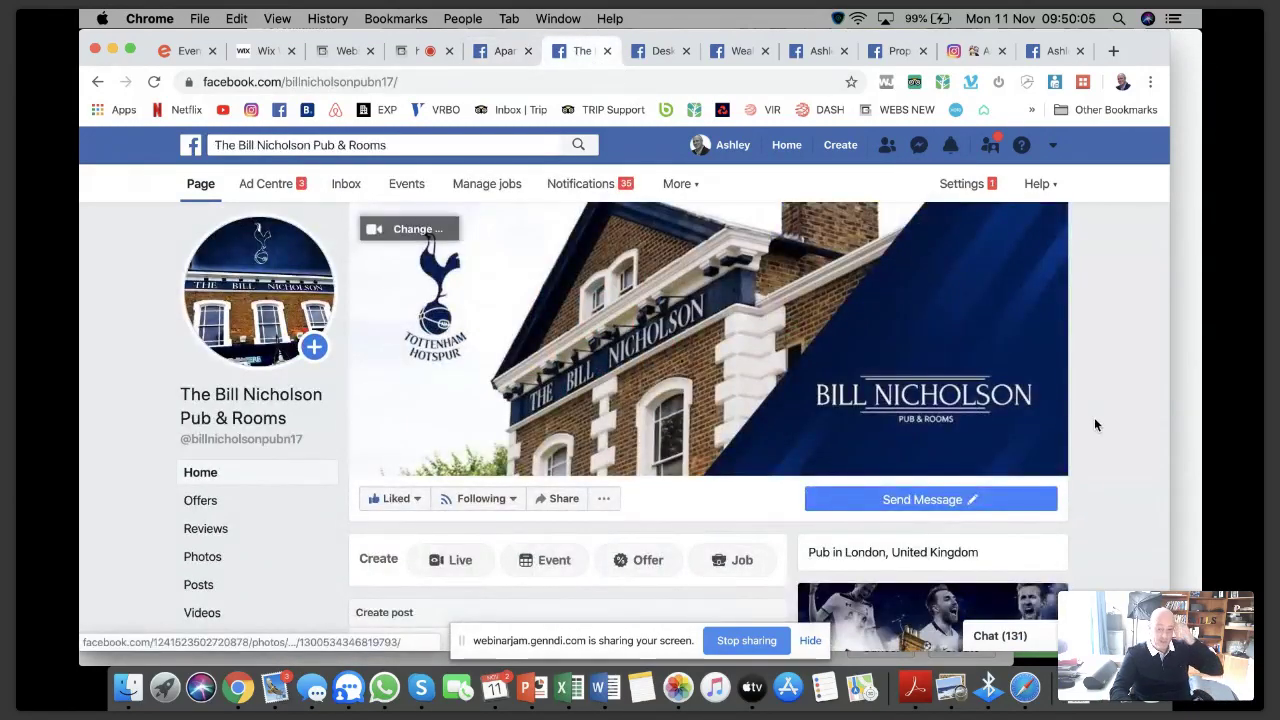
pyautogui.scroll(-5, 1096, 425)
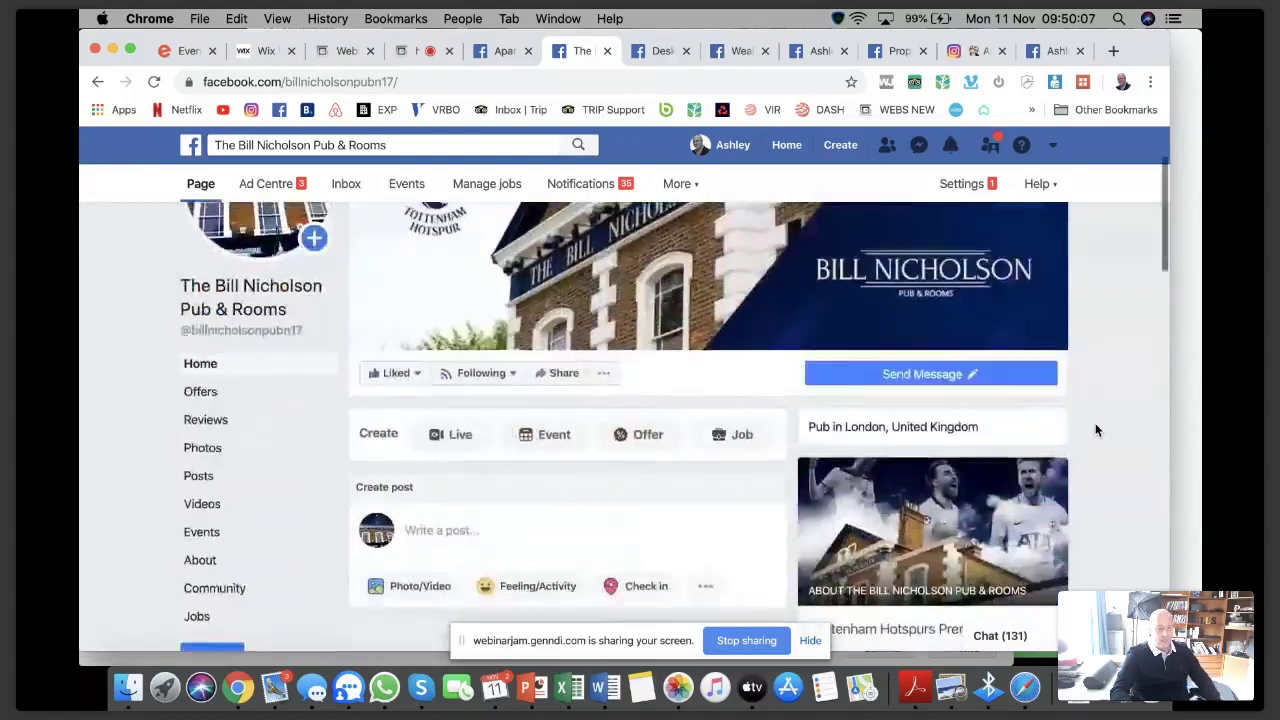
pyautogui.scroll(-4, 1095, 430)
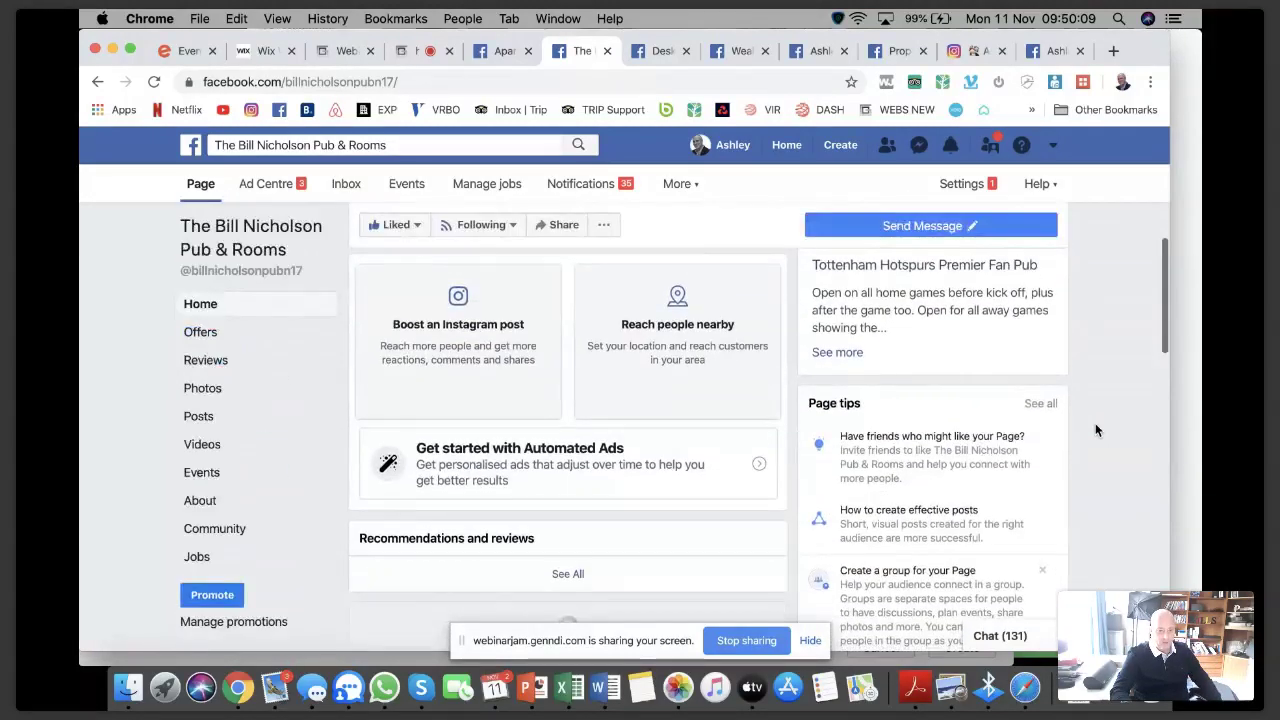
pyautogui.scroll(-3, 1095, 423)
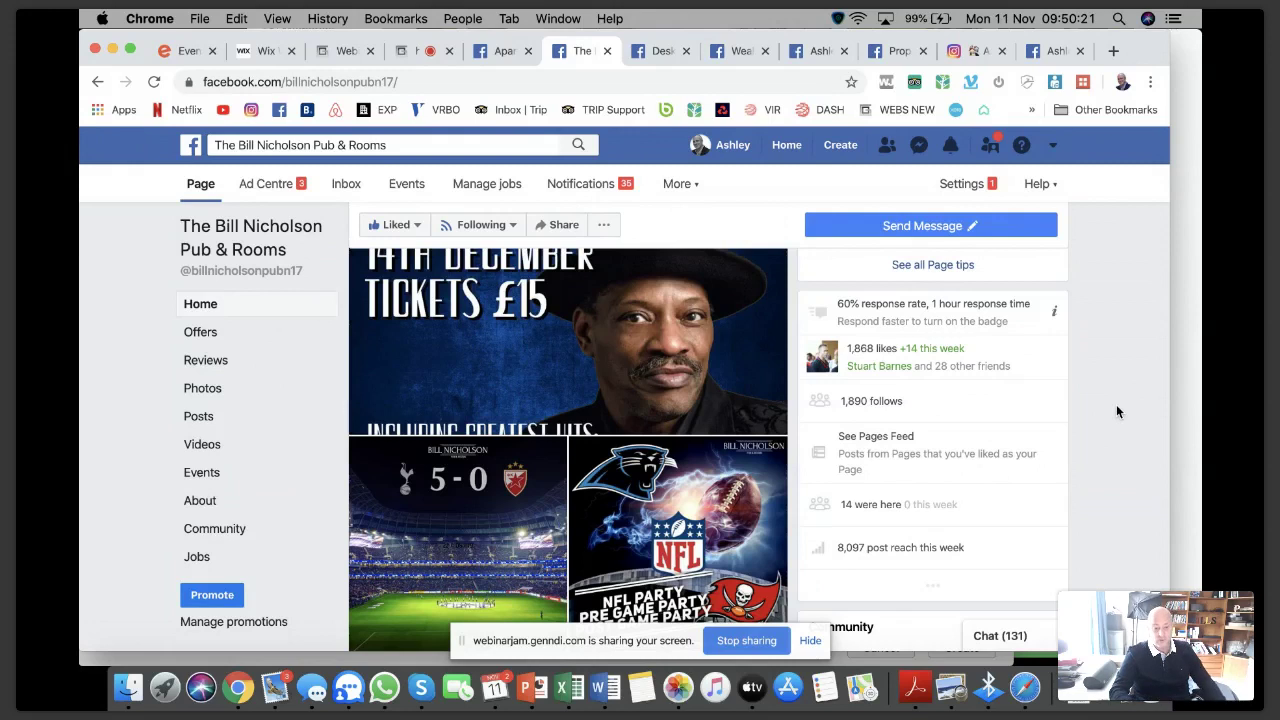
pyautogui.scroll(-3, 1117, 411)
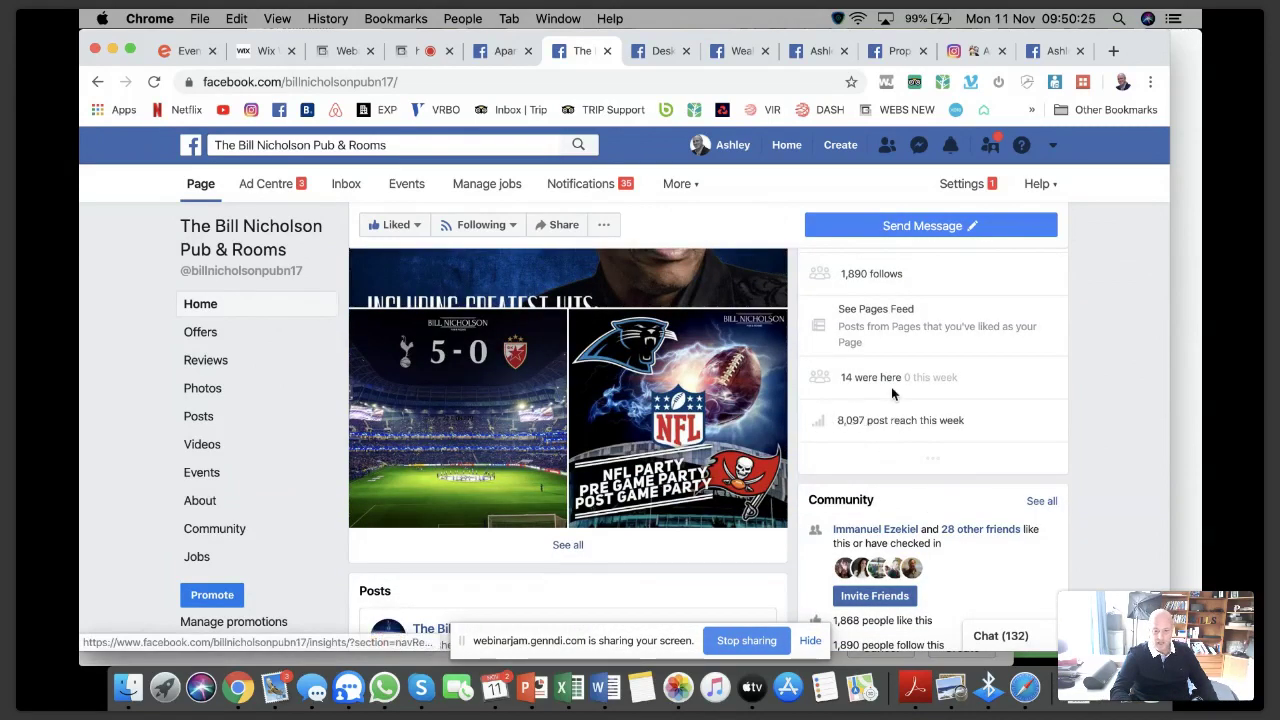
pyautogui.scroll(5, 1109, 417)
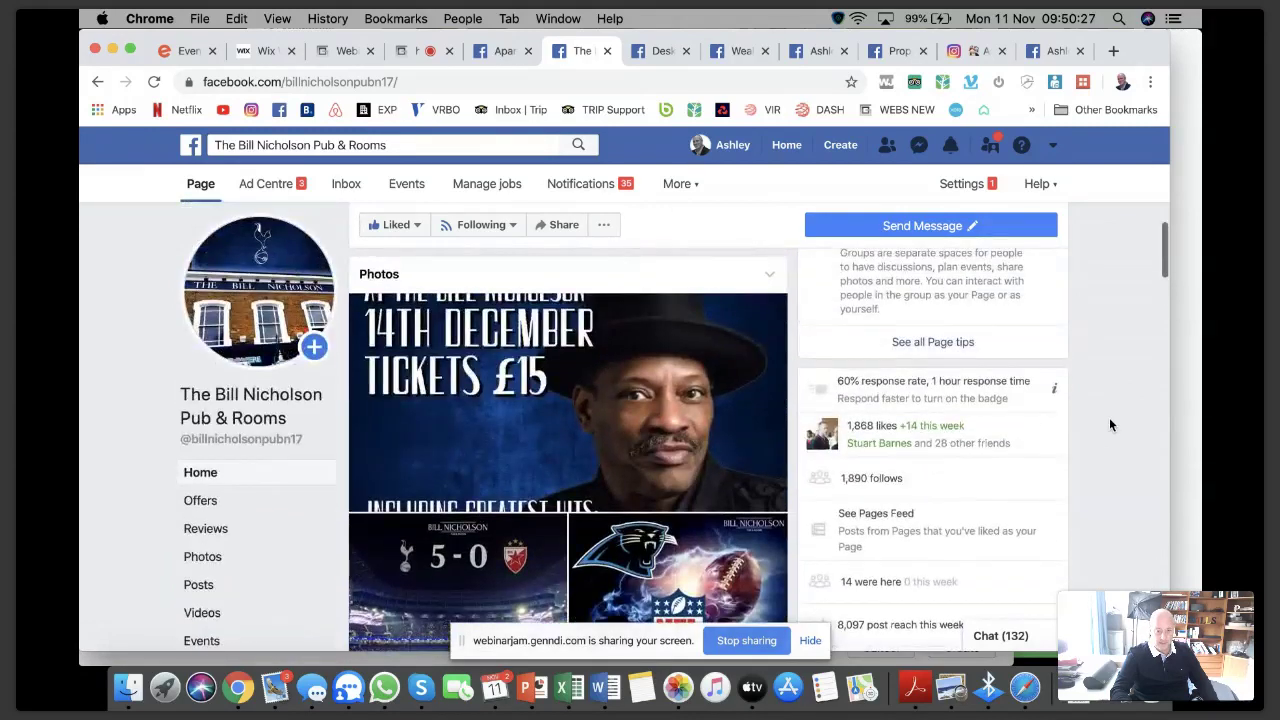
pyautogui.scroll(3, 1109, 425)
# Step: Examine the pub page's posts, videos and upcoming events, comparing people reached and engagements on boosted and unboosted posts
pyautogui.scroll(-10, 1109, 425)
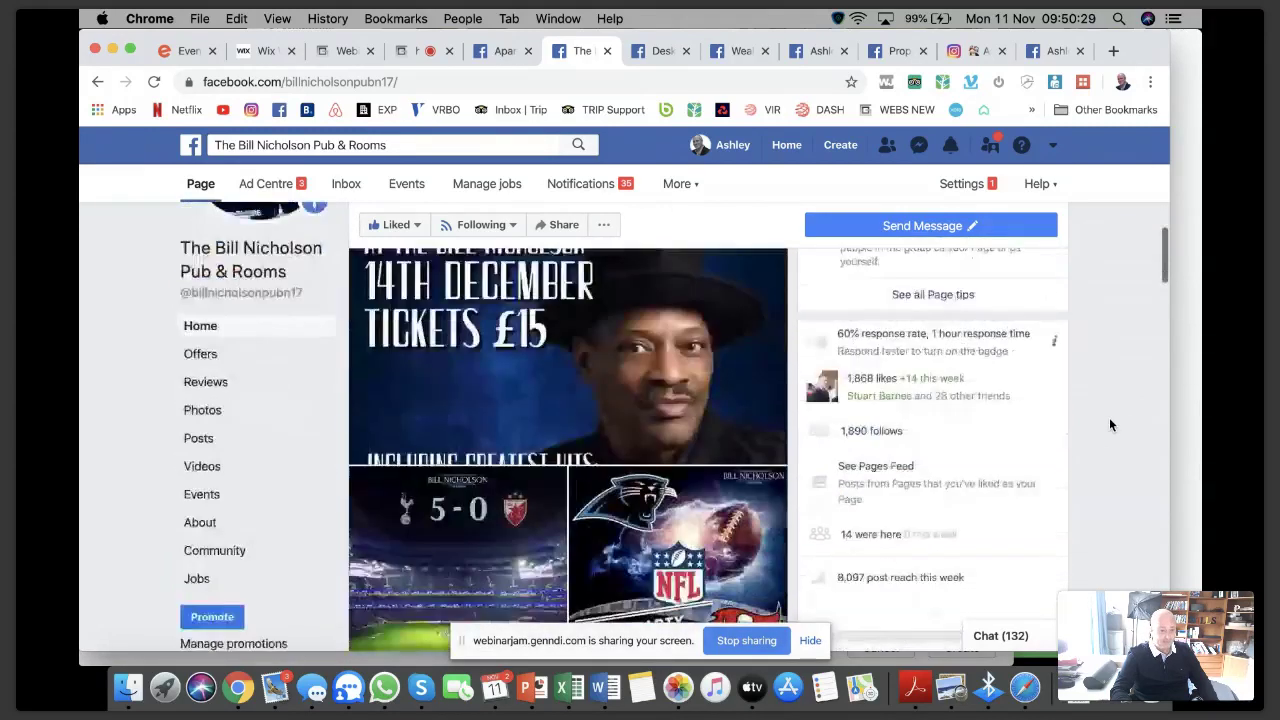
pyautogui.scroll(-5, 1109, 425)
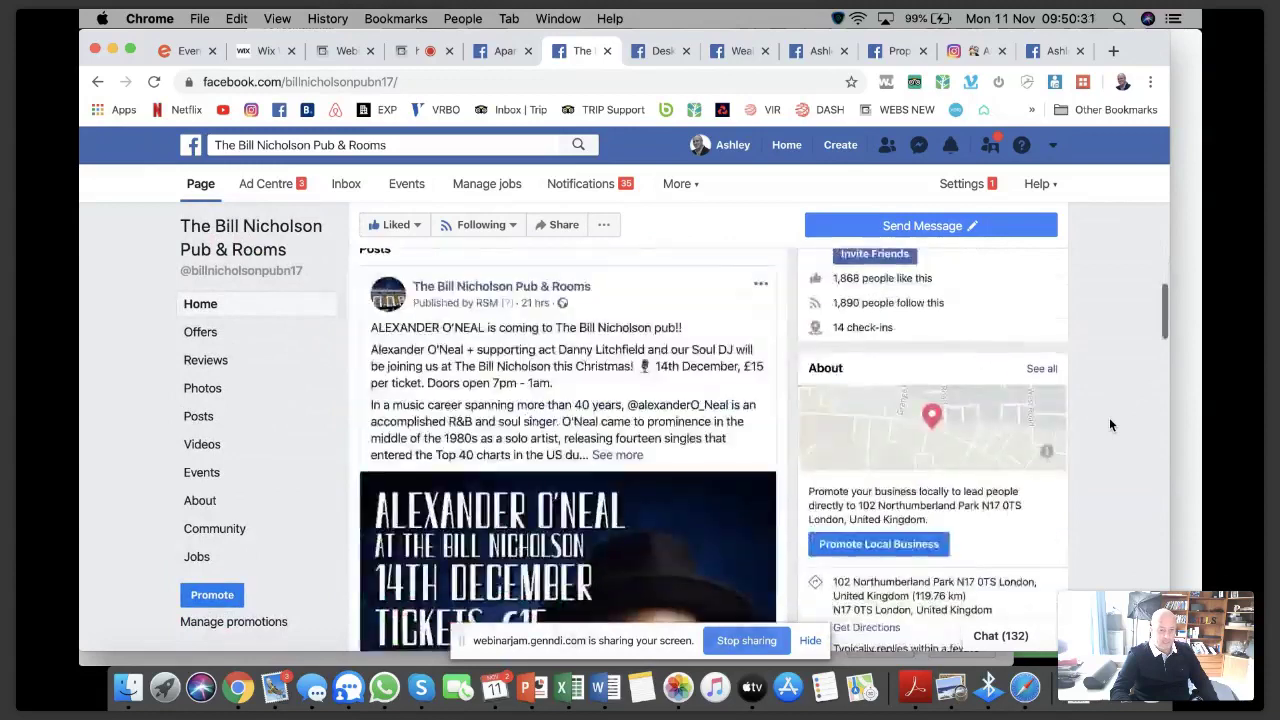
pyautogui.scroll(2, 692, 408)
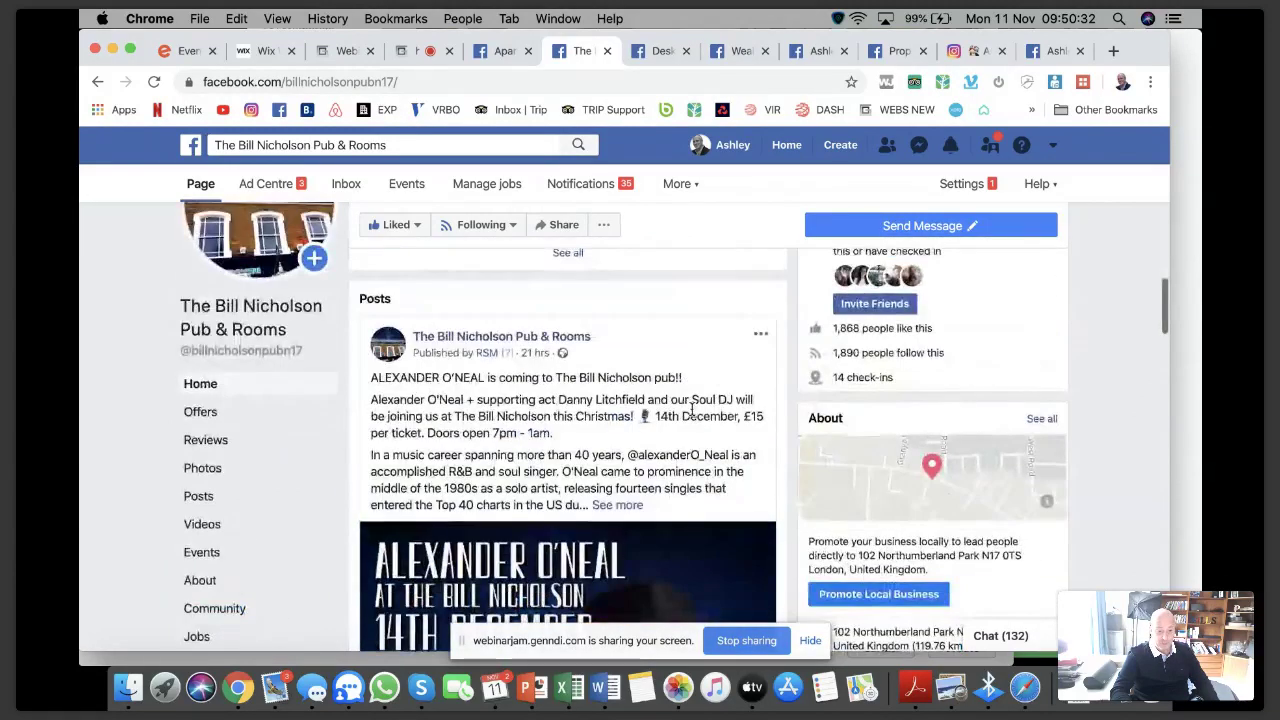
pyautogui.scroll(-5, 714, 407)
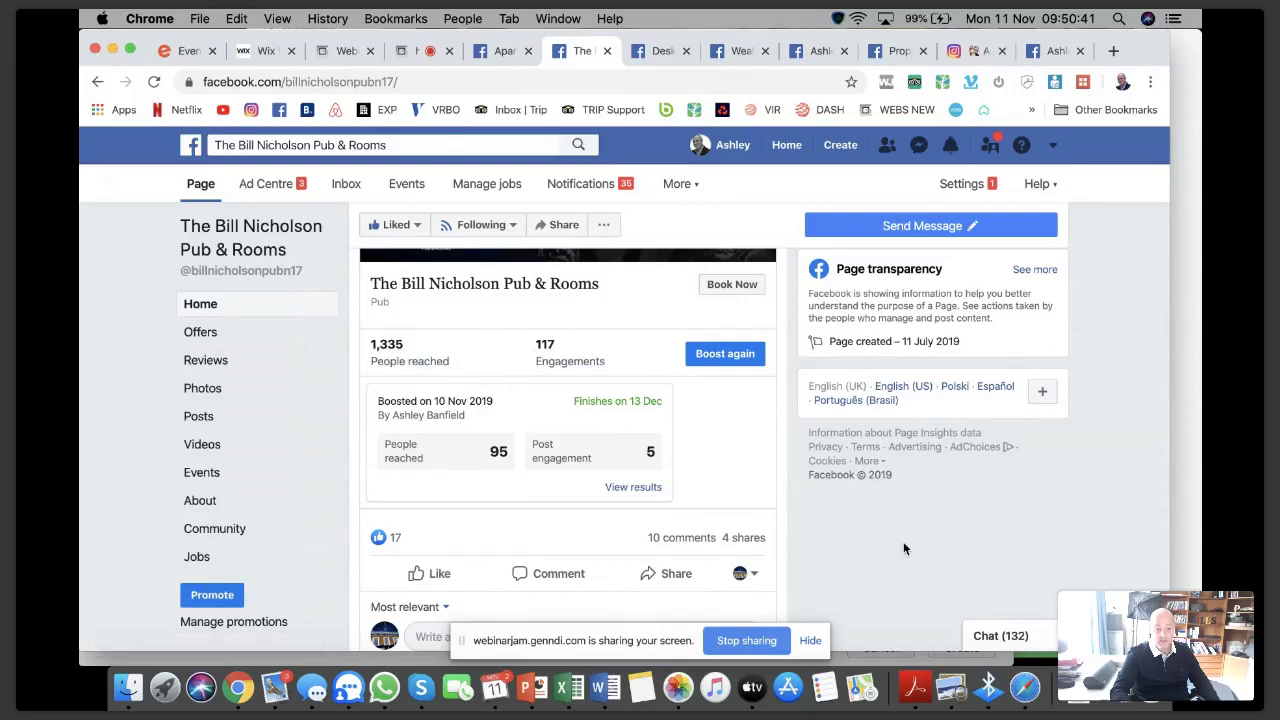
pyautogui.scroll(-5, 903, 547)
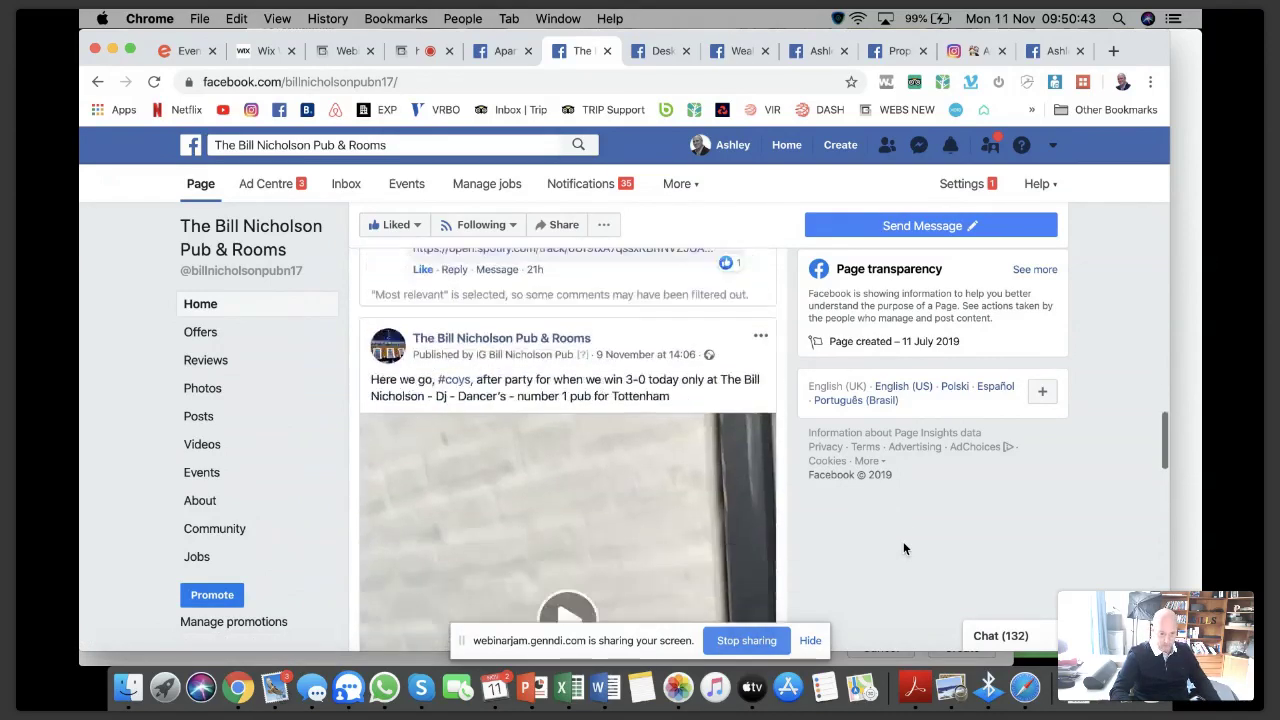
pyautogui.scroll(-6, 903, 548)
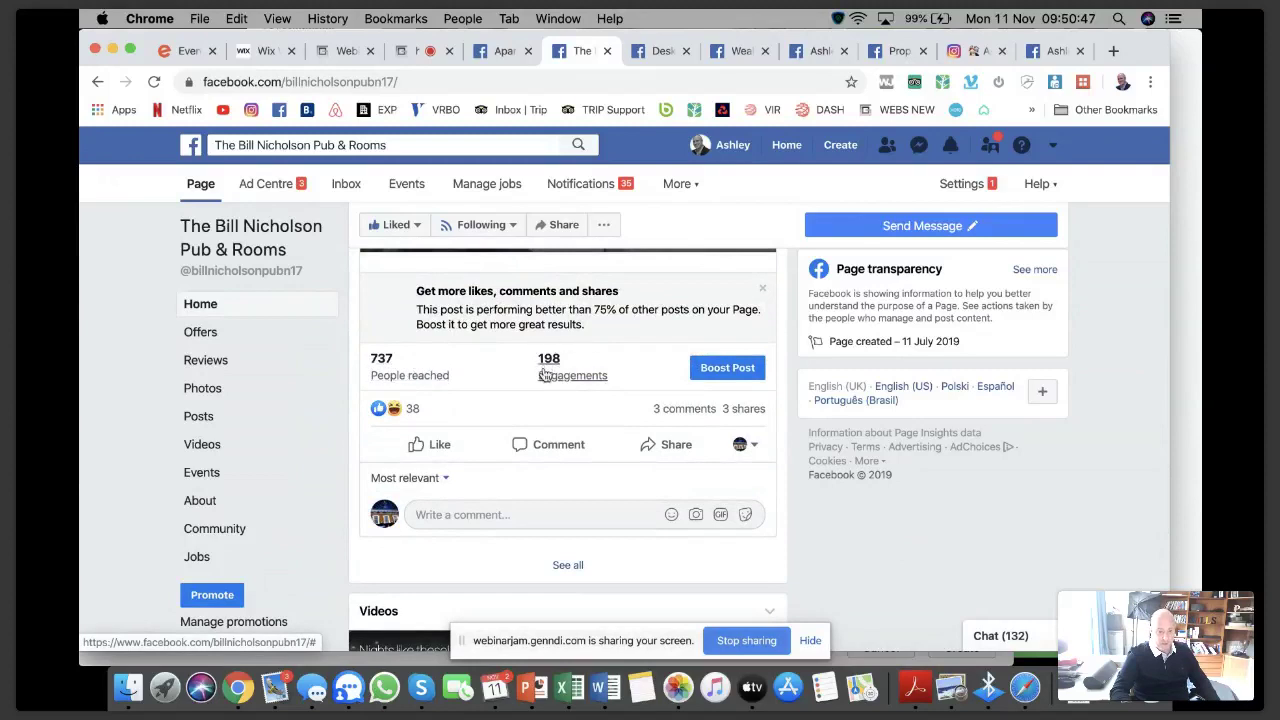
pyautogui.scroll(-5, 883, 520)
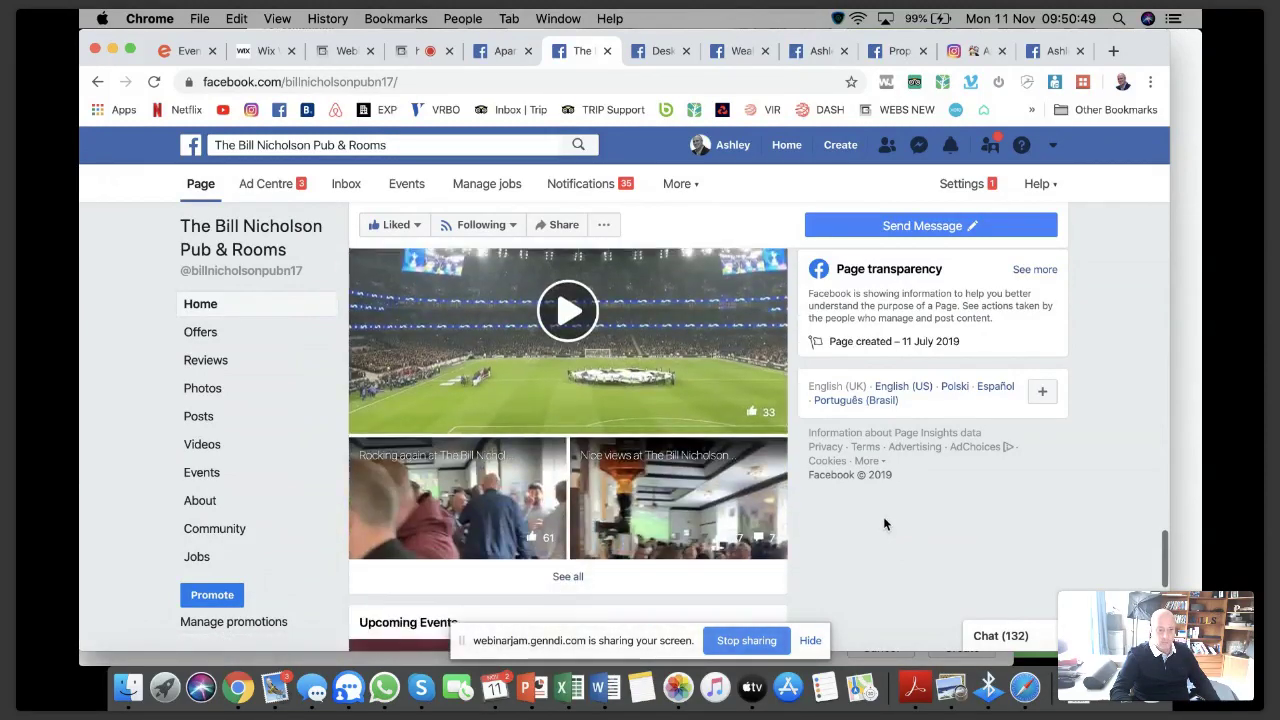
pyautogui.scroll(-8, 883, 524)
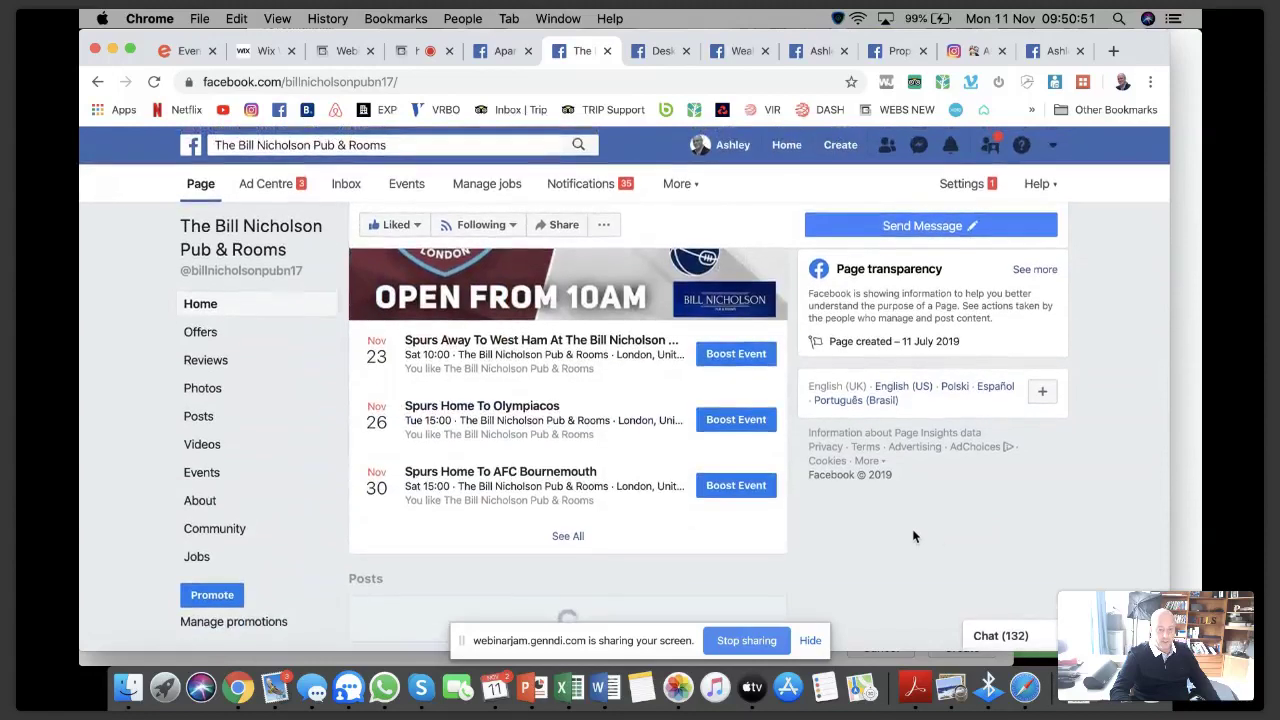
pyautogui.scroll(-4, 937, 538)
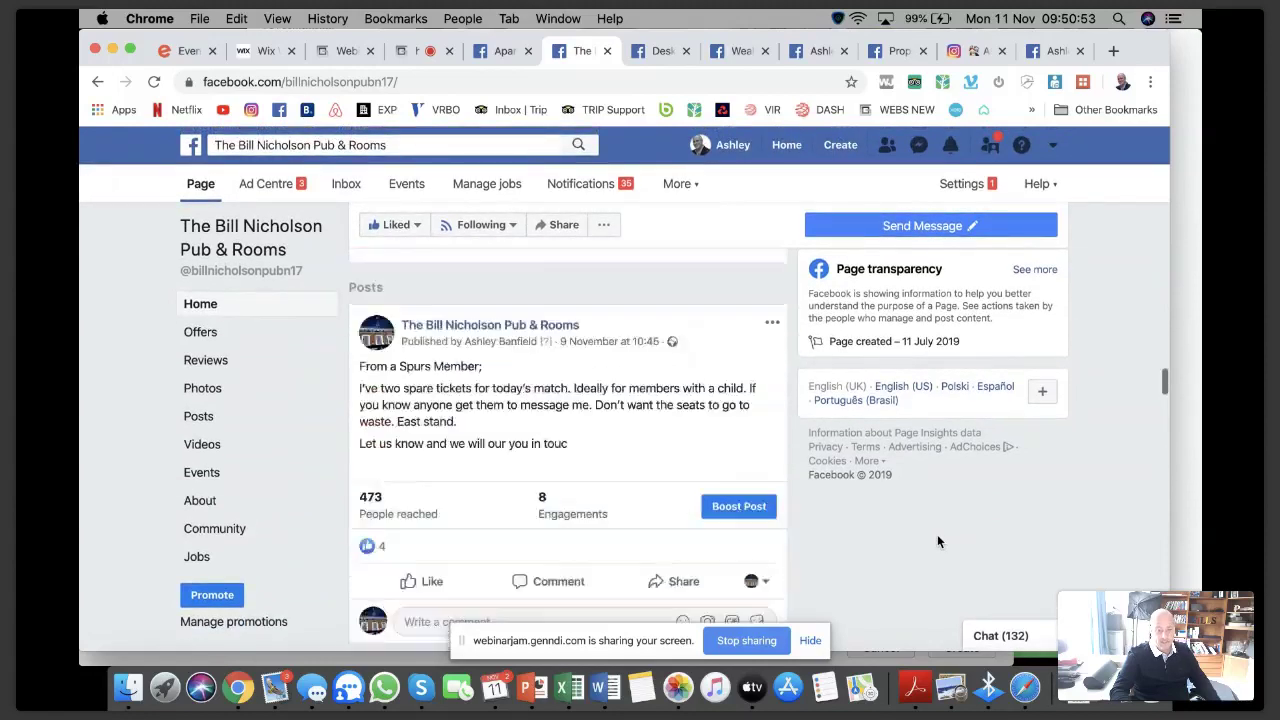
pyautogui.scroll(-7, 938, 541)
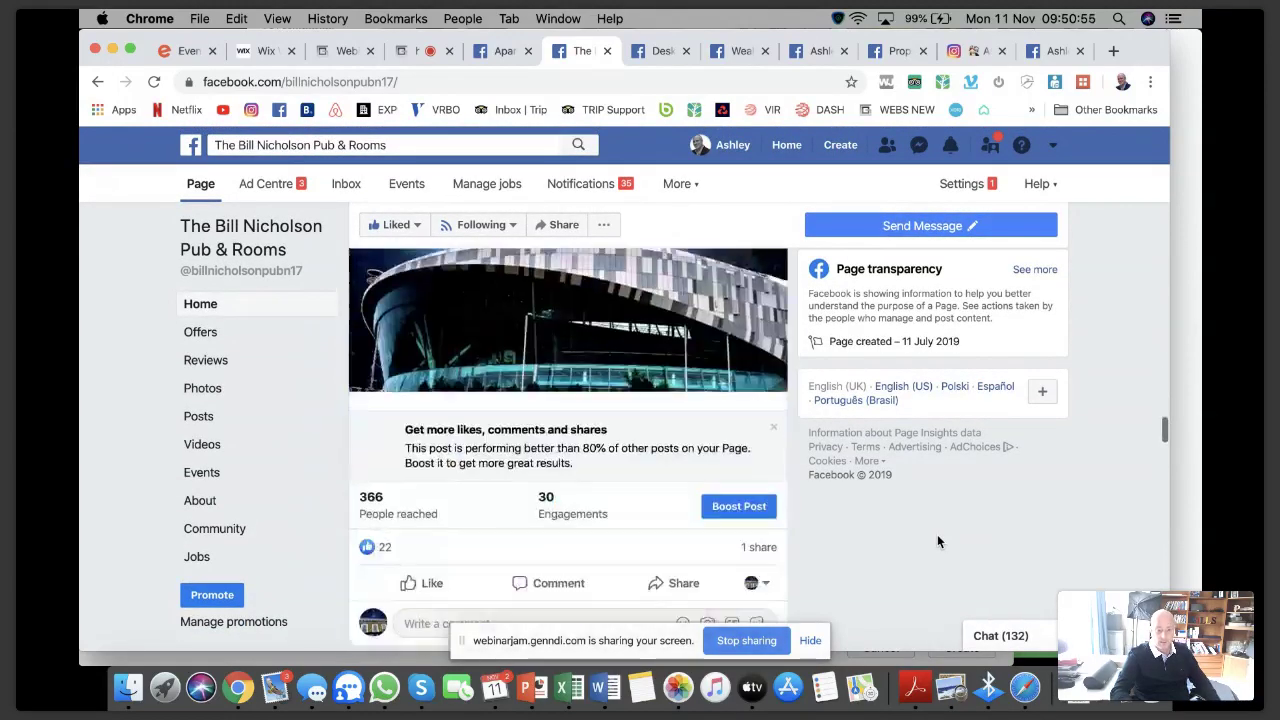
pyautogui.scroll(-10, 937, 541)
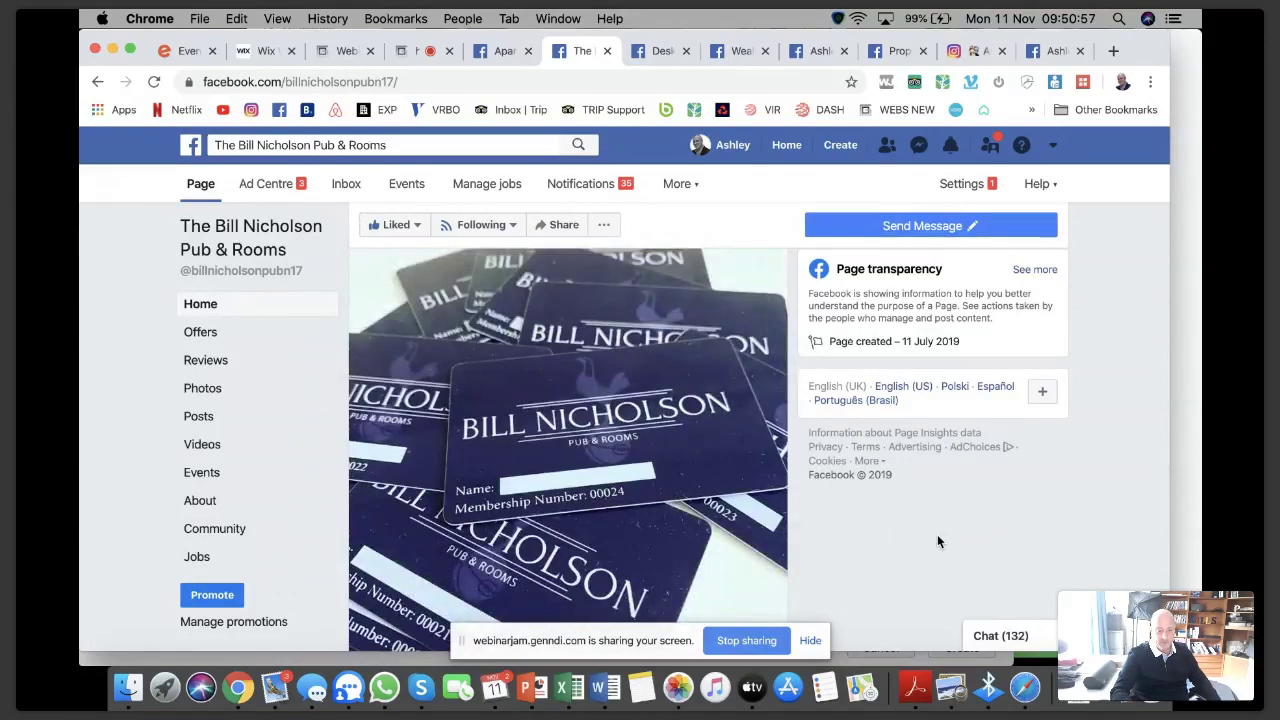